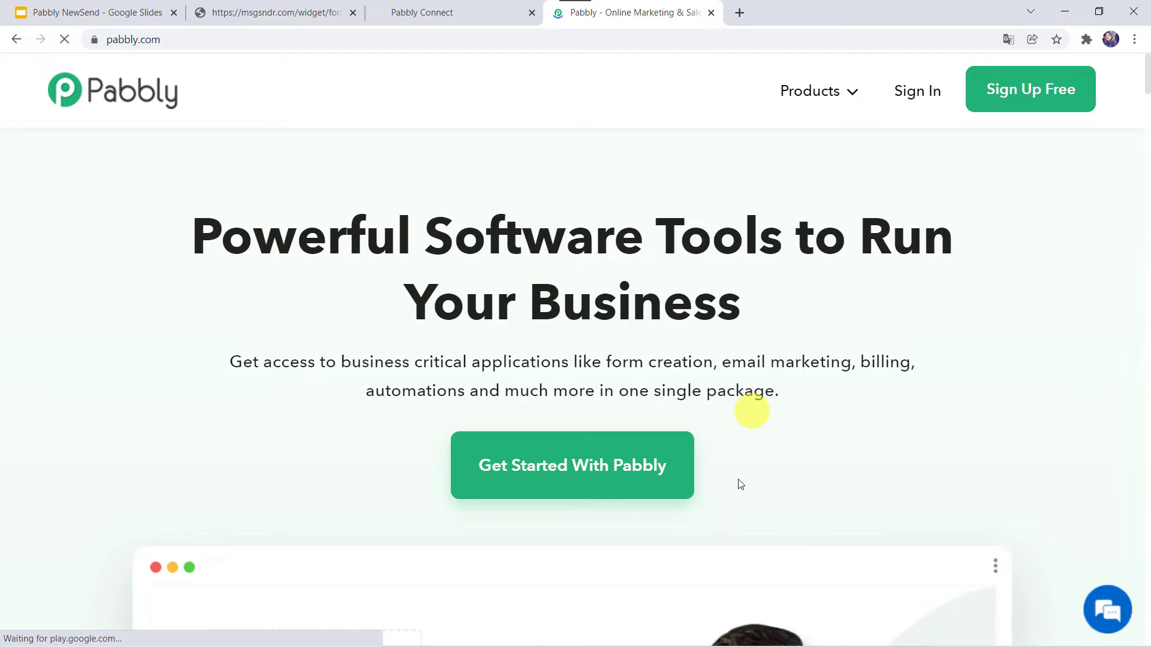
- From the Pabbly Connect product page, sign in and open the Pabbly Connect app
click(840, 93)
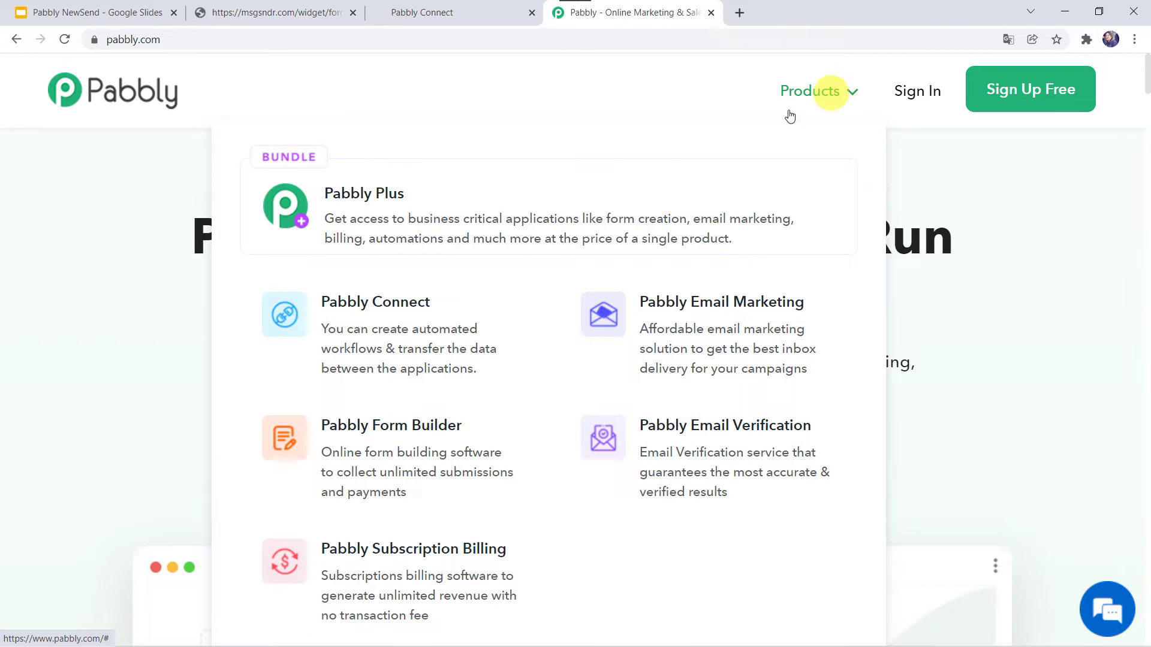
click(441, 351)
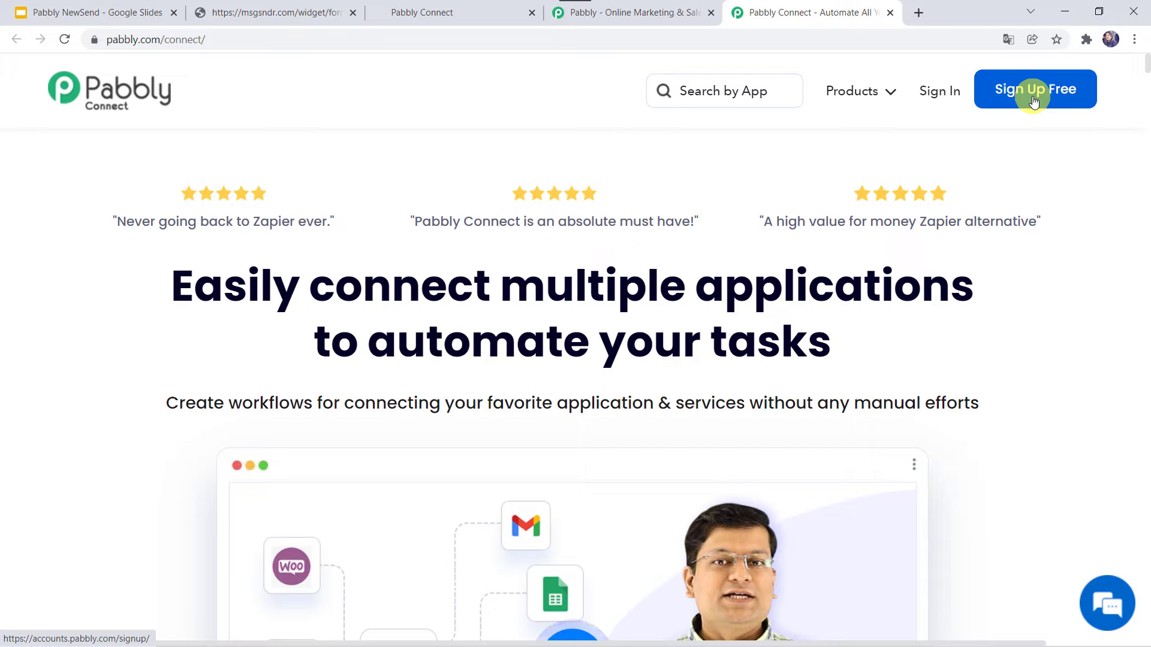
click(949, 98)
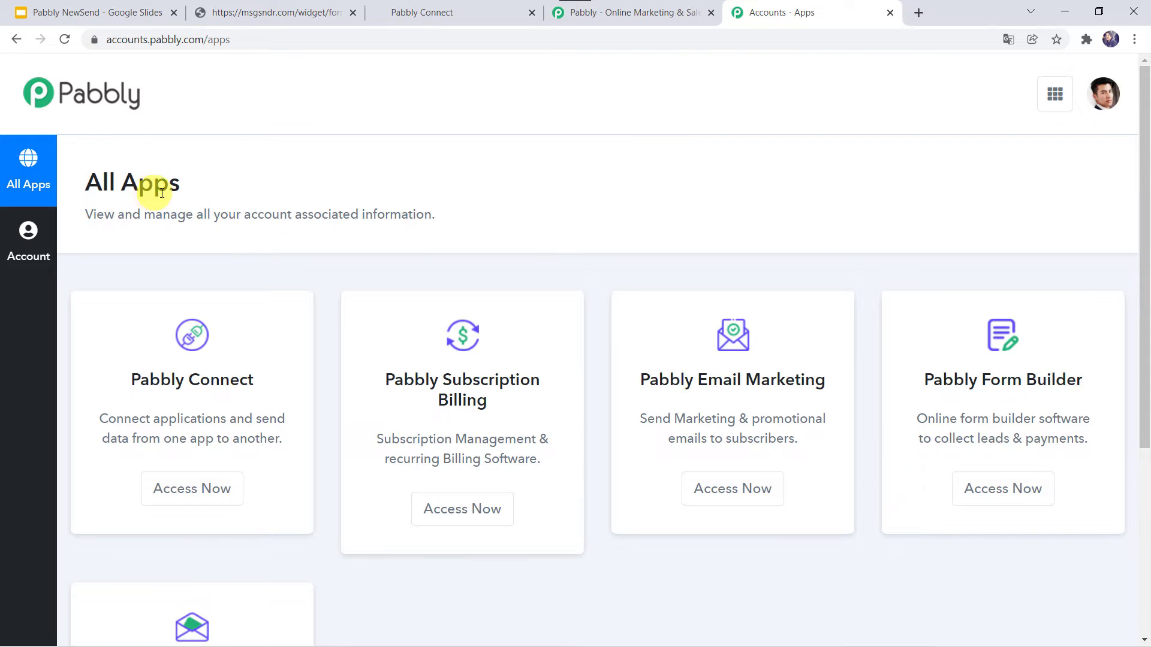
click(214, 486)
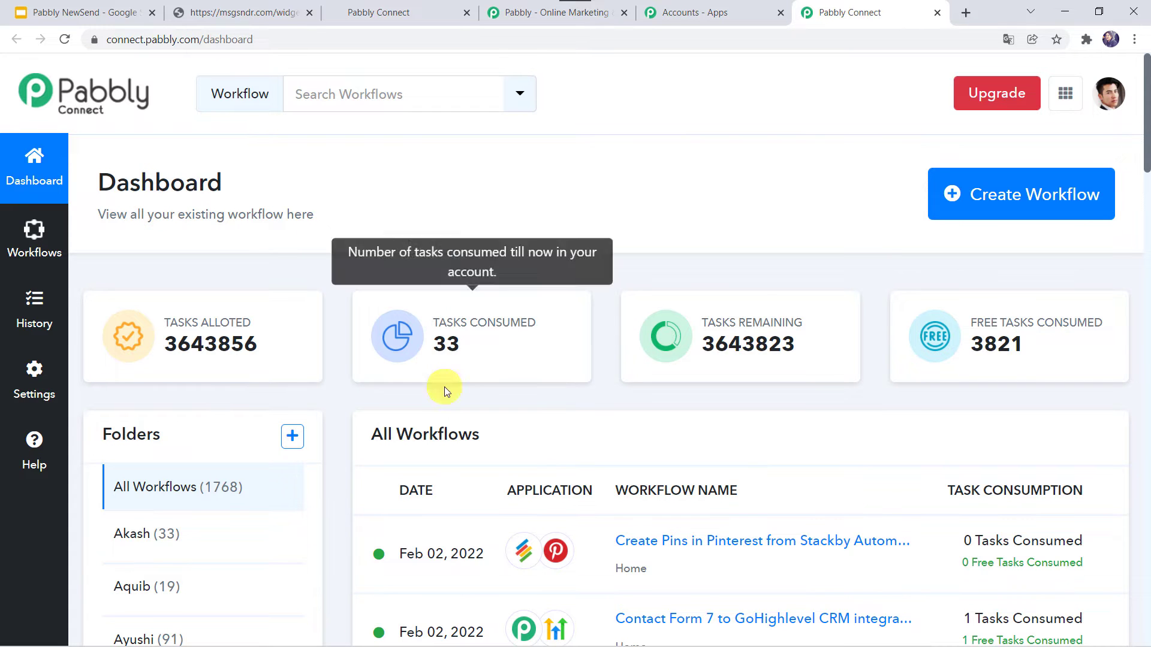
- Add a new workflow with the pasted name 'Create GoHighLevel Sub Accounts'
scroll(449, 393, down, 7)
scroll(470, 408, up, 6)
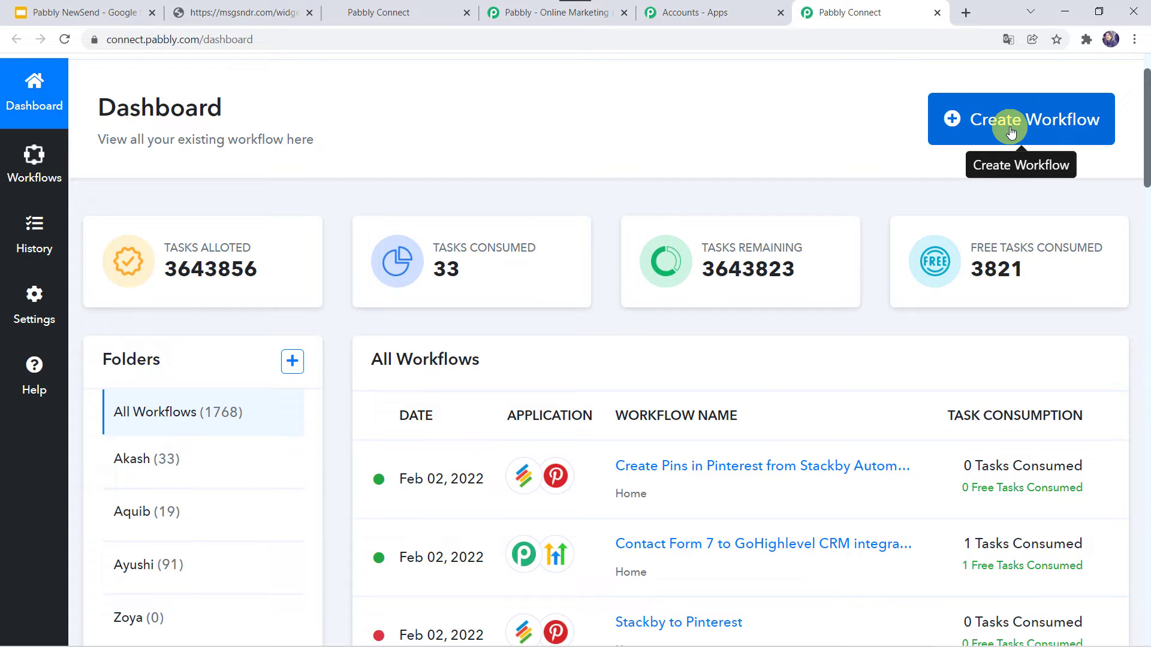
click(984, 130)
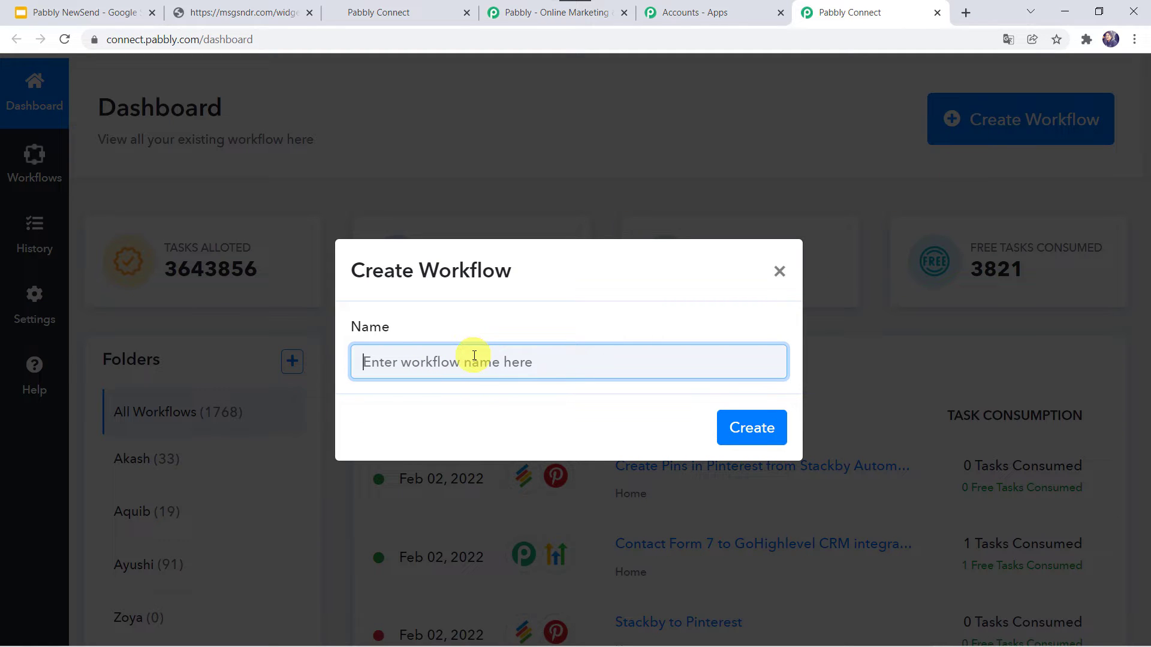
text(Create GoHighLevel Sub Accounts)
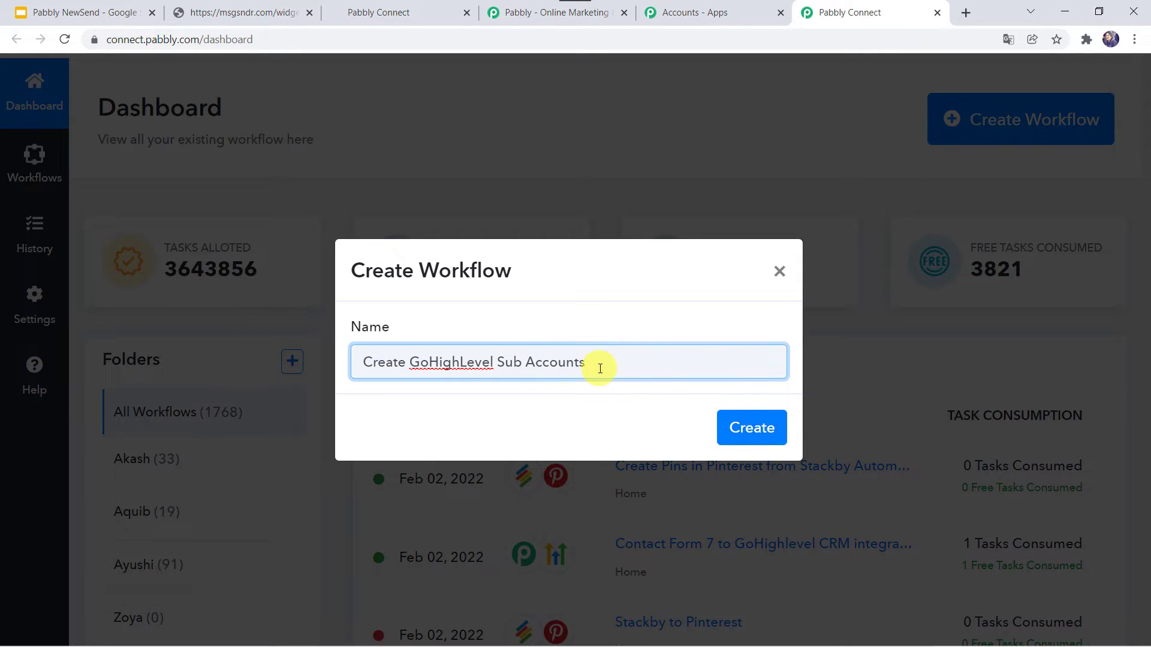
click(750, 427)
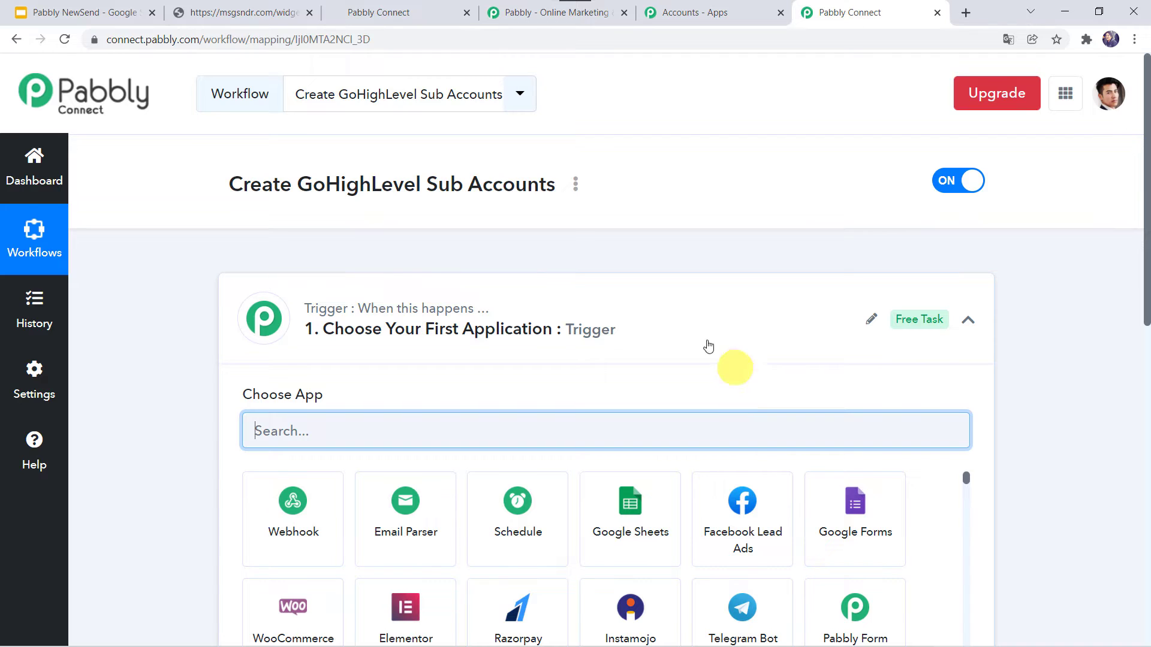
- Make HighLevel, found by searching 'high', the trigger app with the Form Submitted event
click(633, 339)
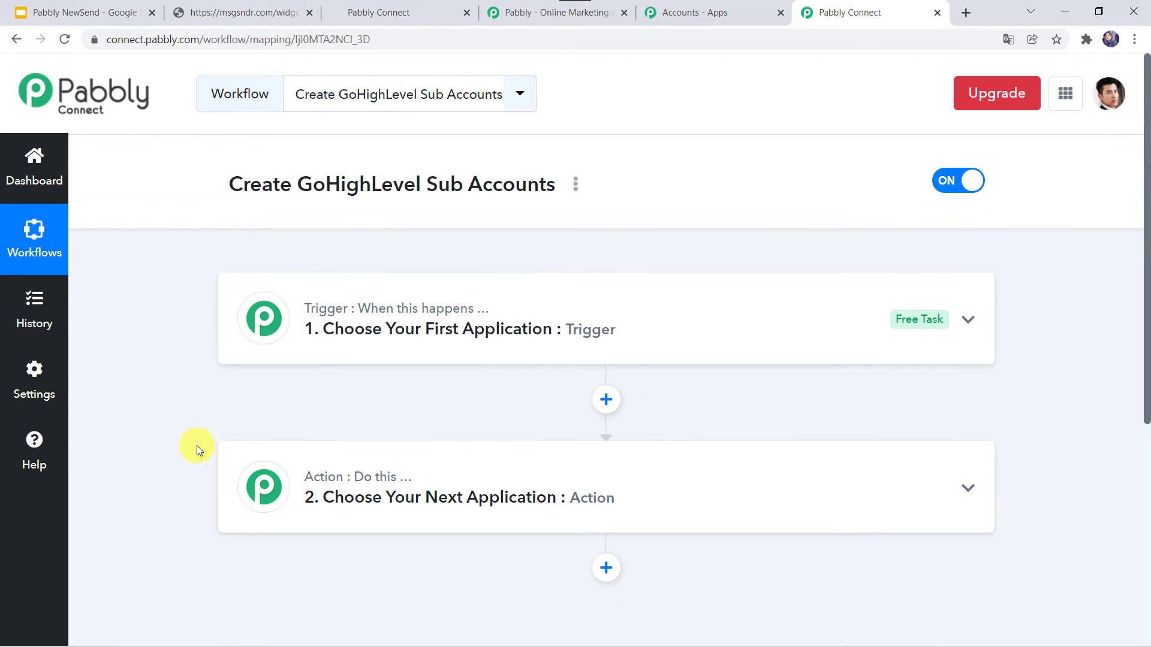
click(622, 339)
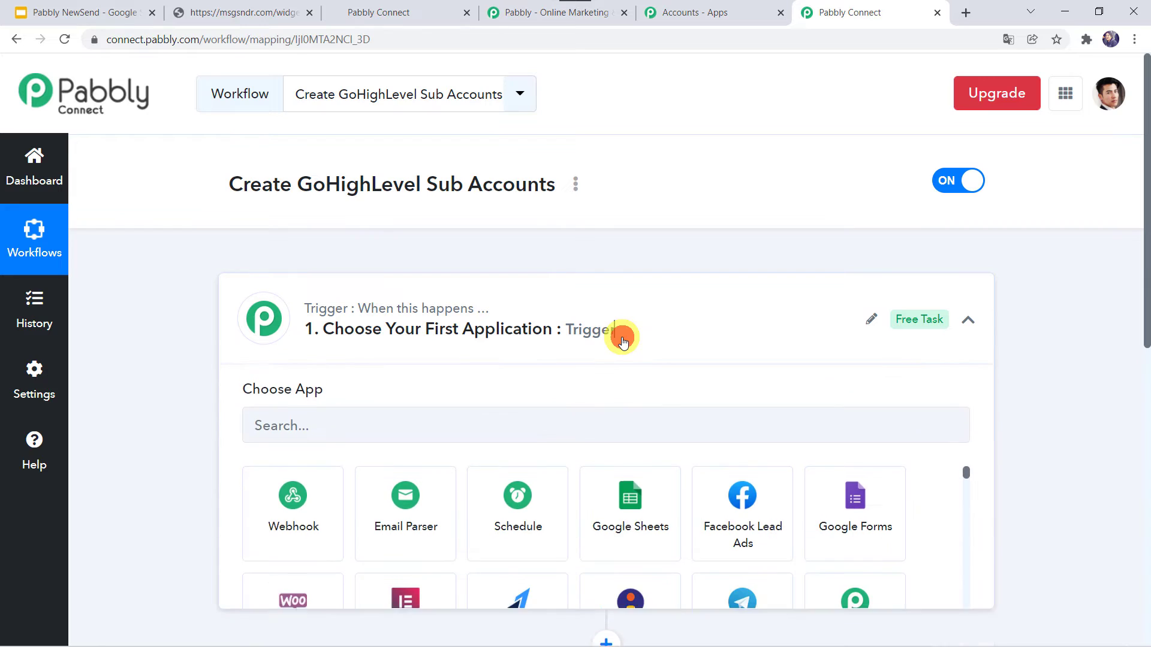
click(444, 353)
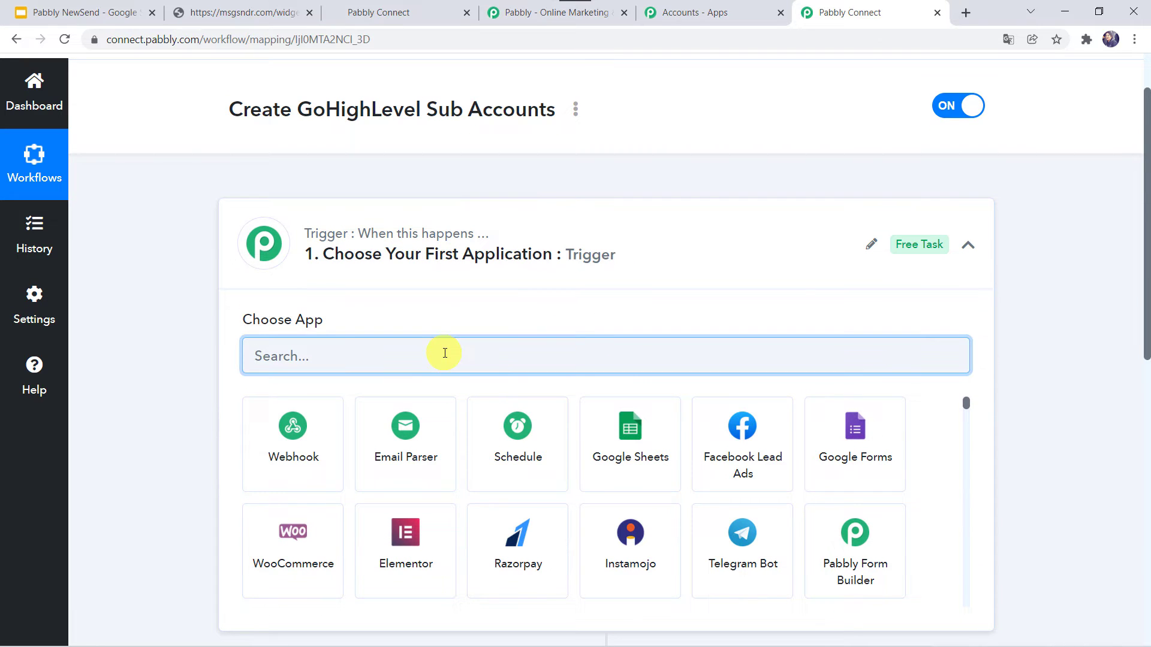
text(high)
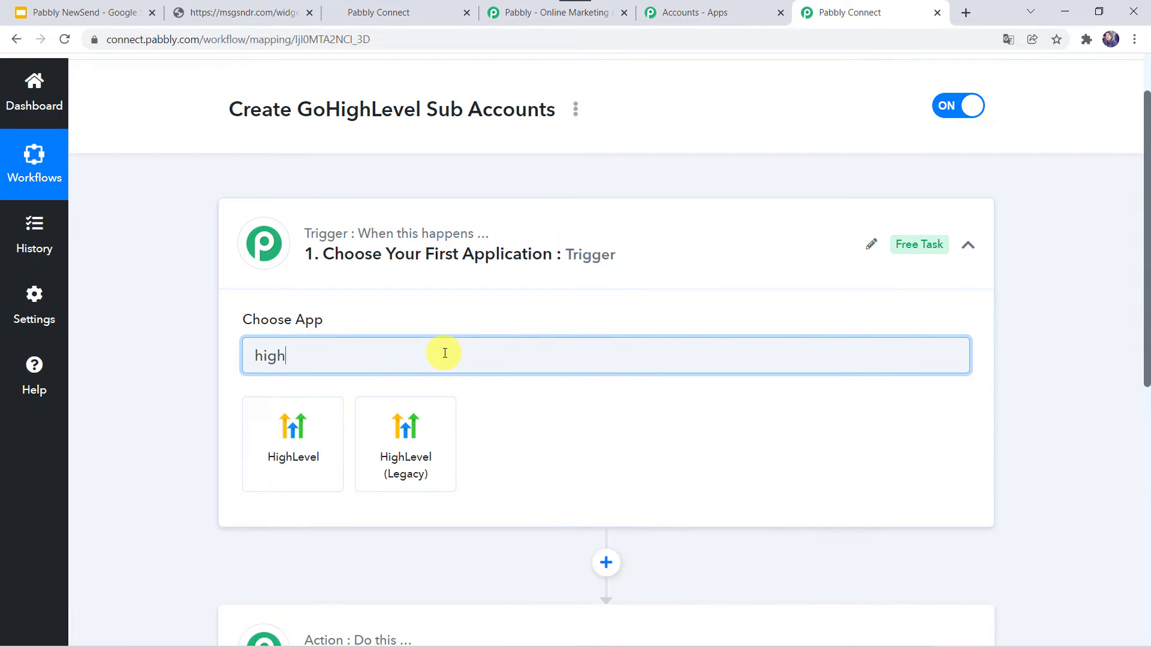
click(332, 437)
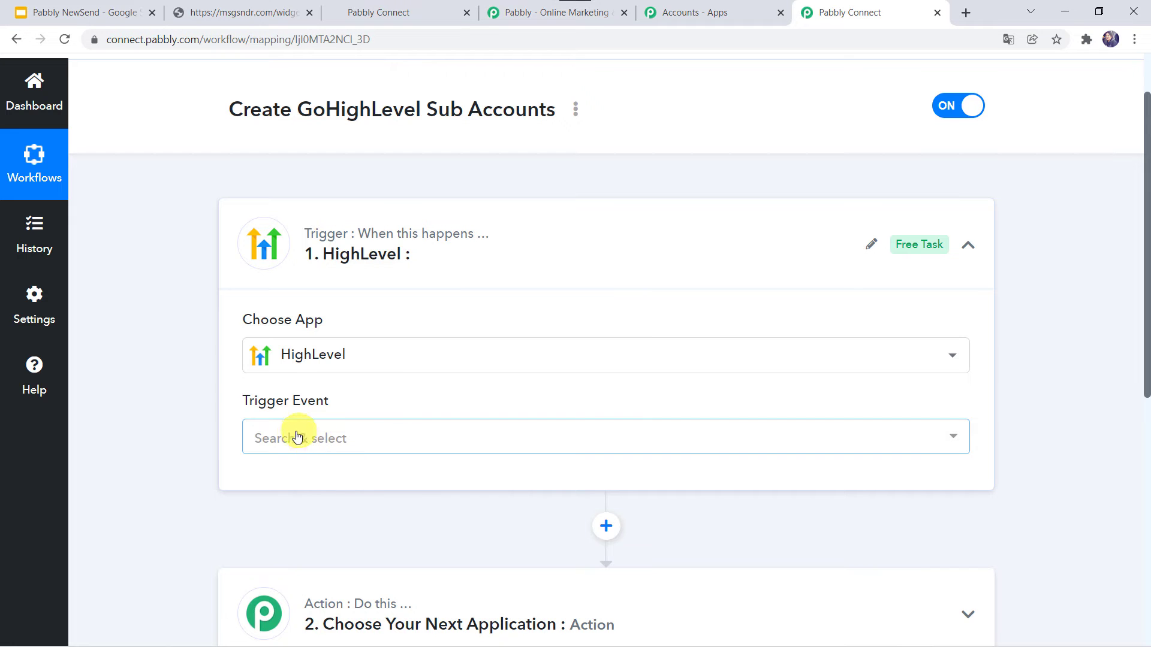
click(294, 437)
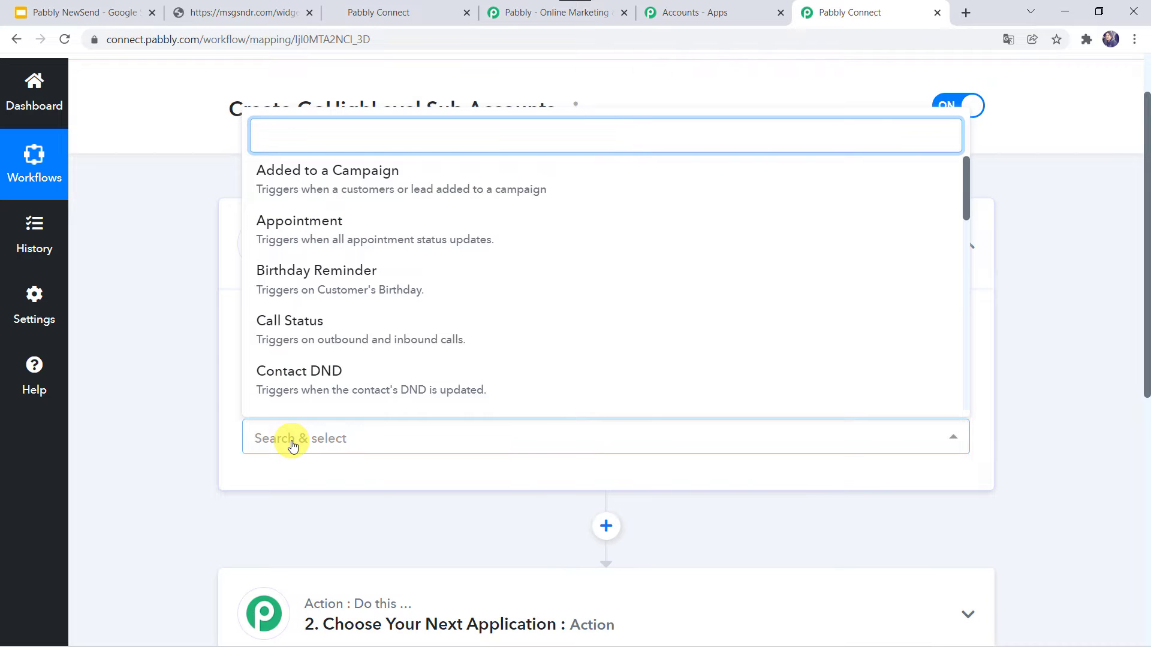
scroll(297, 336, down, 3)
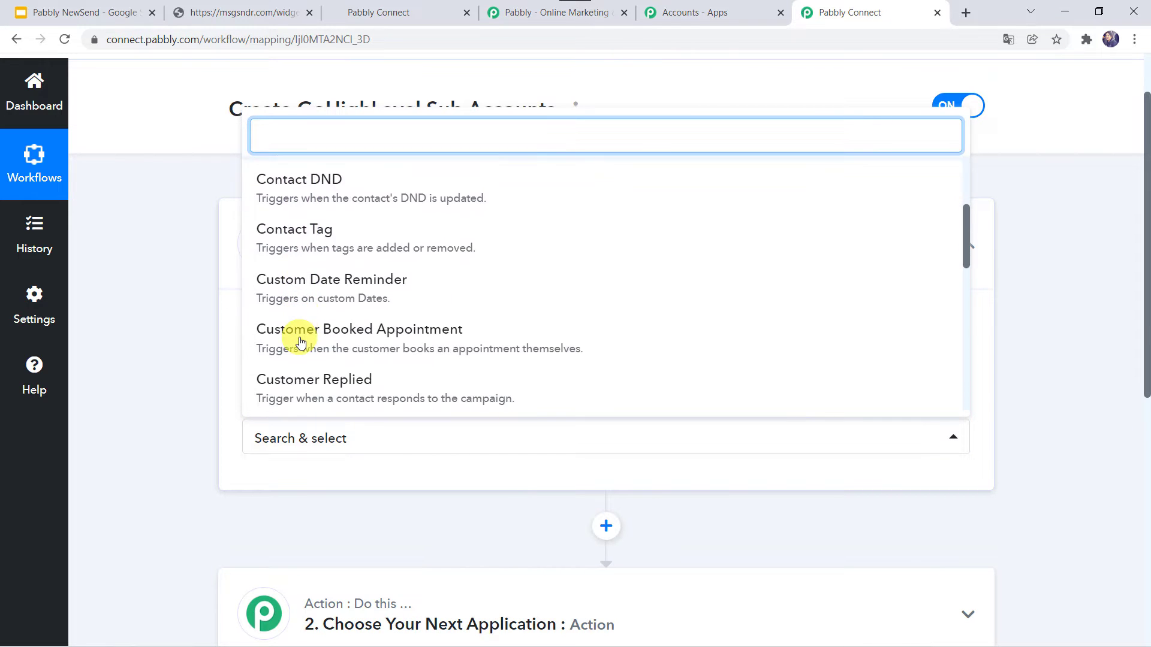
scroll(300, 338, down, 4)
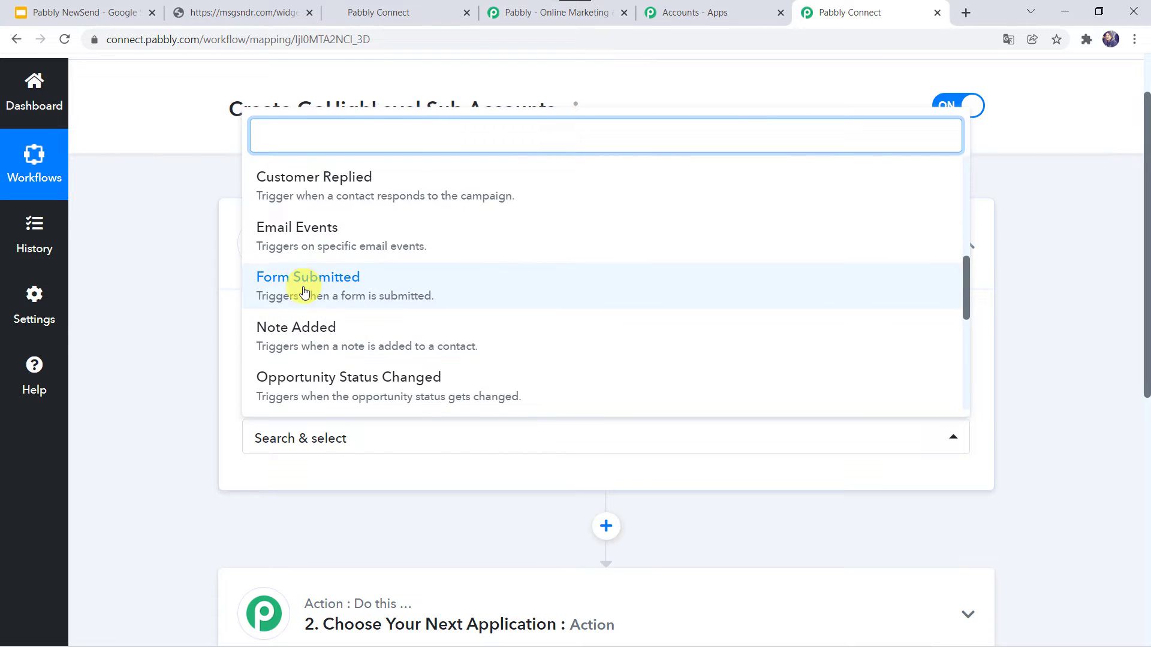
click(304, 292)
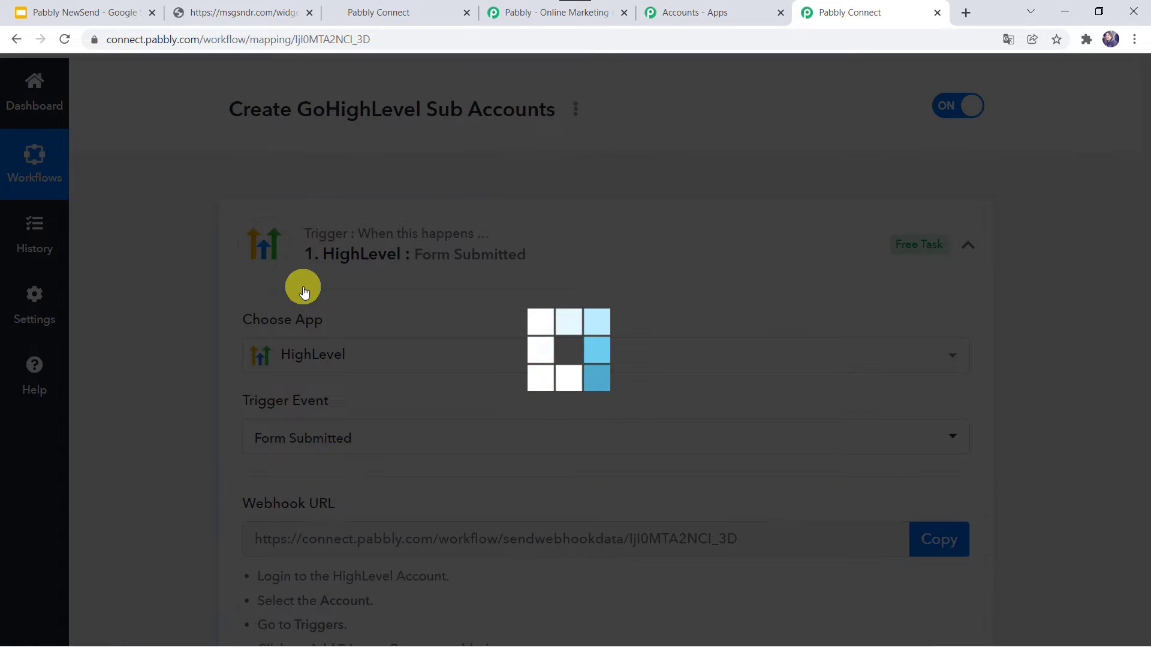
- Review the trigger's webhook URL and instructions, then go to the GoHighLevel agency dashboard
scroll(310, 443, down, 3)
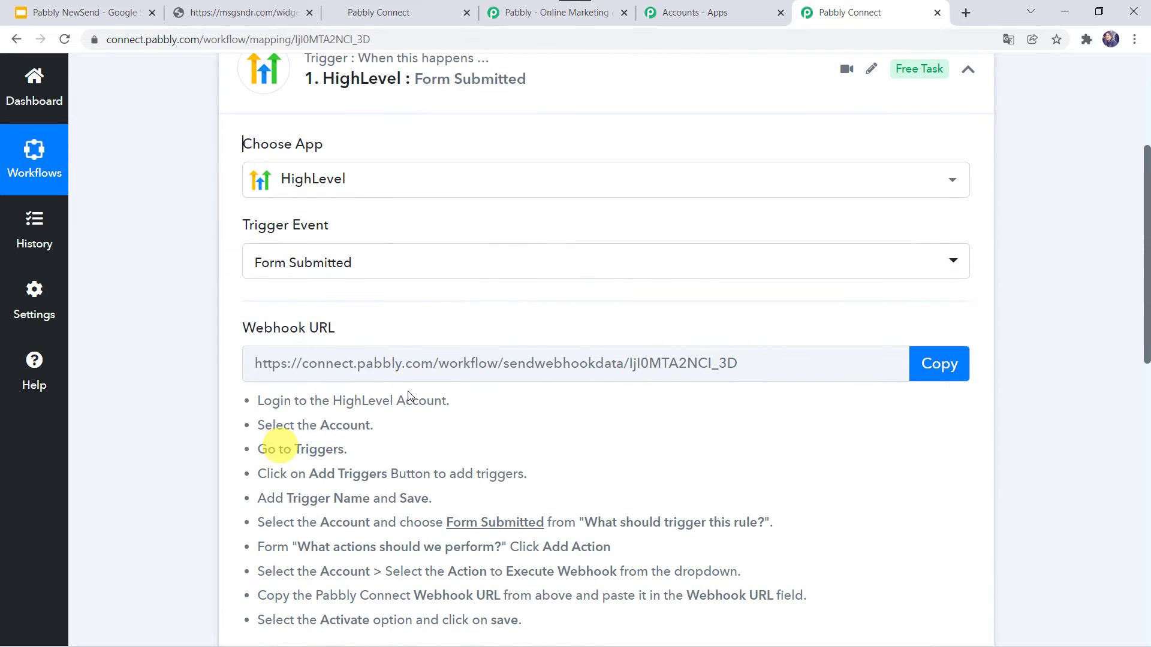
scroll(313, 360, down, 2)
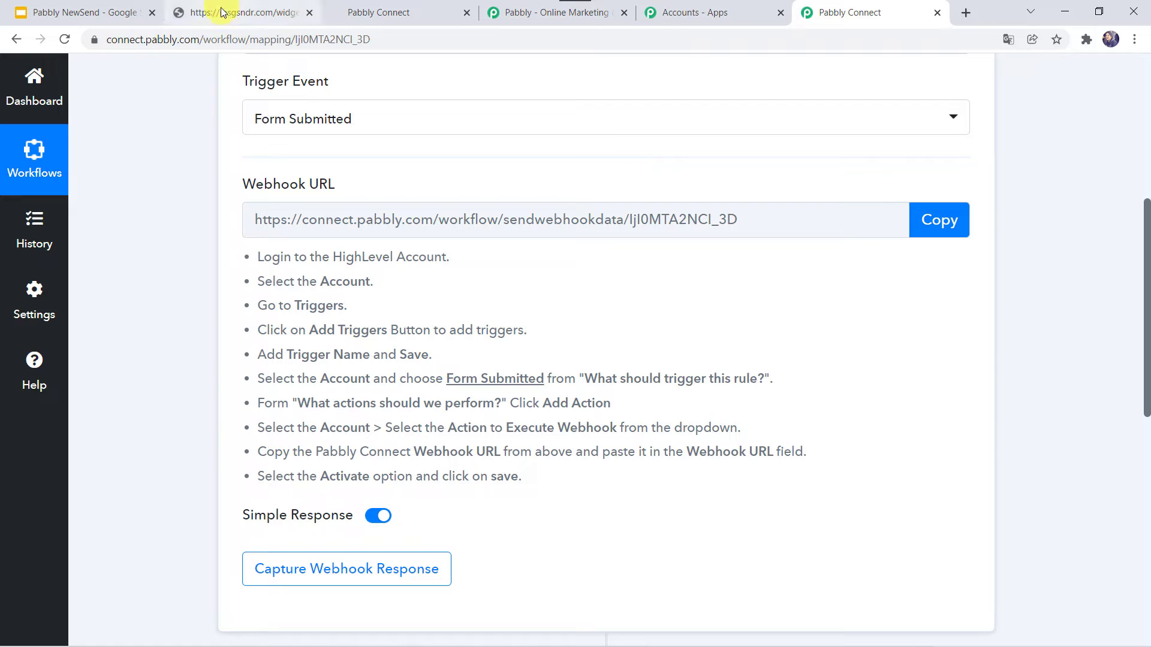
click(374, 12)
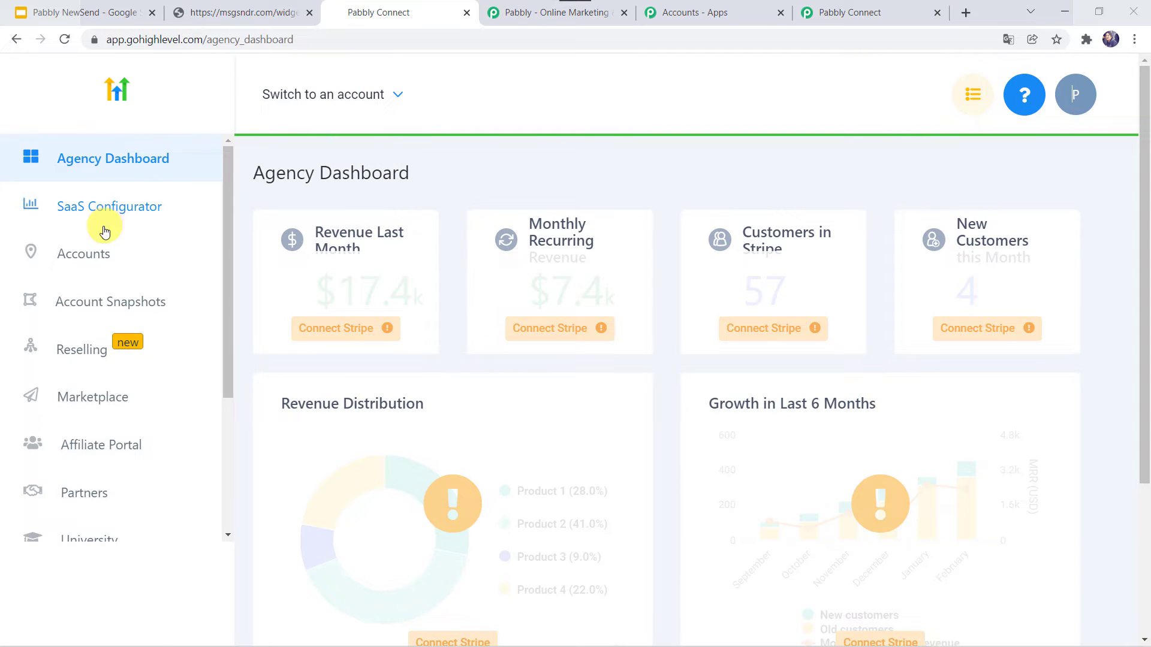
- From Accounts, switch into the Arya Second Step sub-account and go to its Triggers page
click(83, 264)
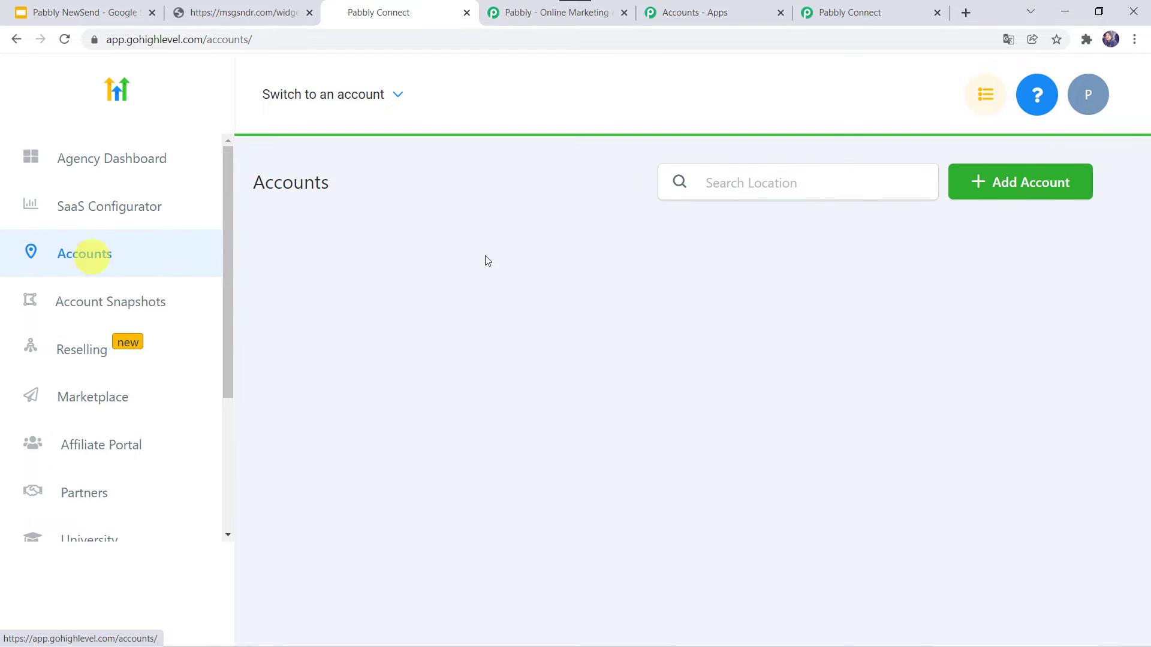
scroll(558, 391, down, 10)
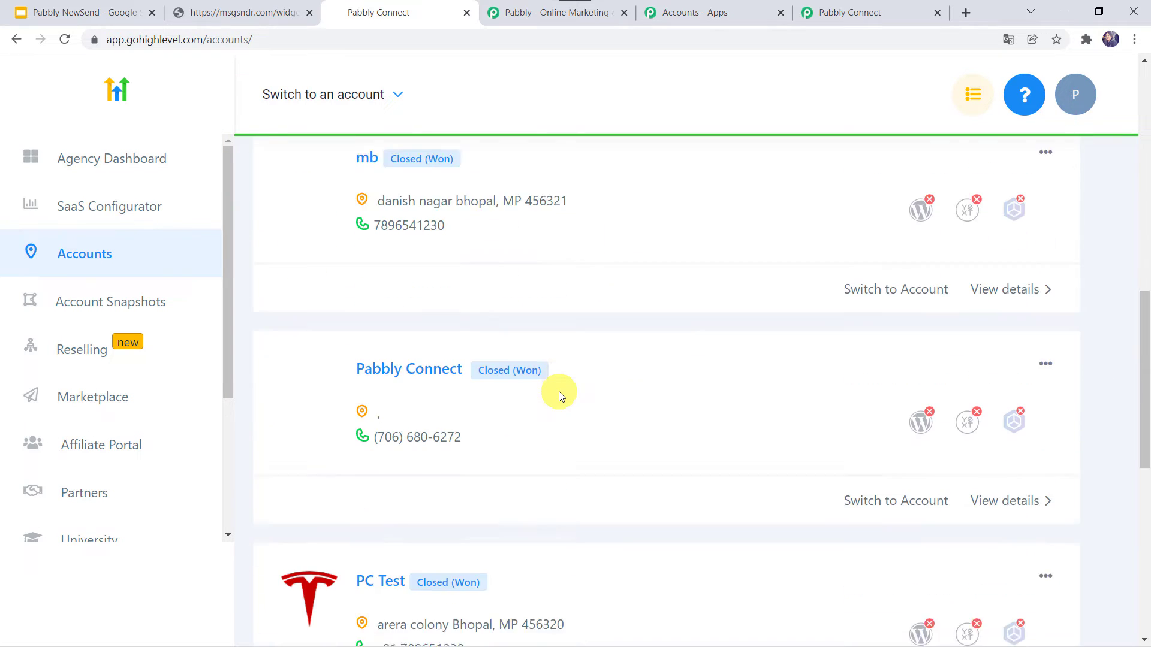
scroll(558, 391, down, 2)
scroll(559, 391, up, 12)
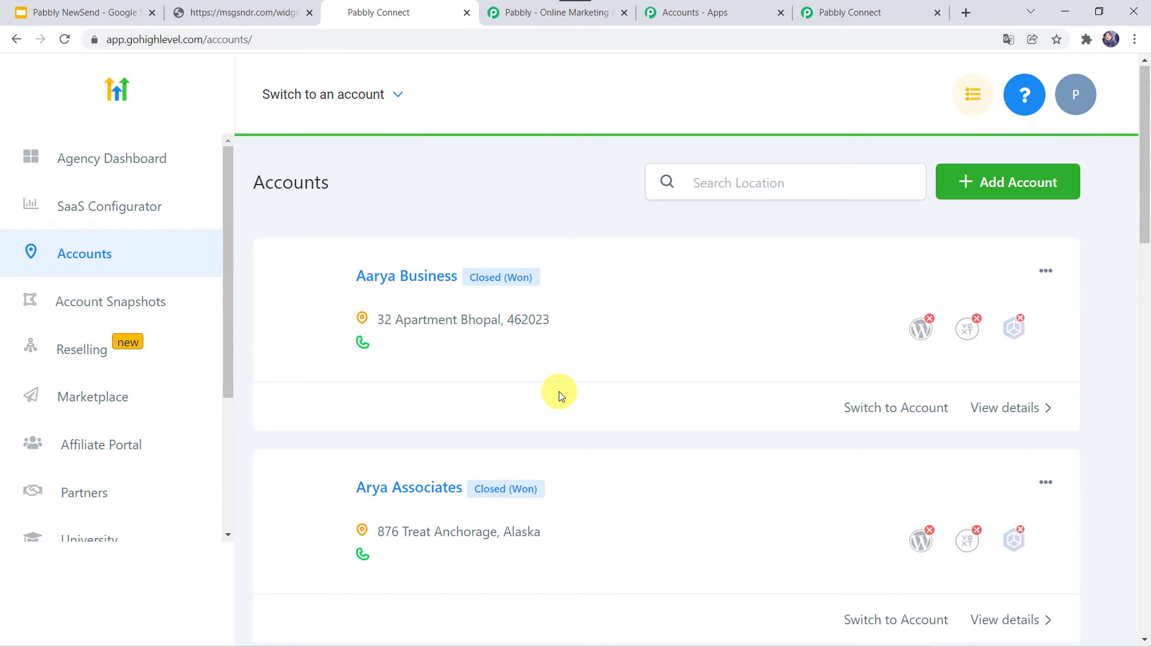
click(371, 97)
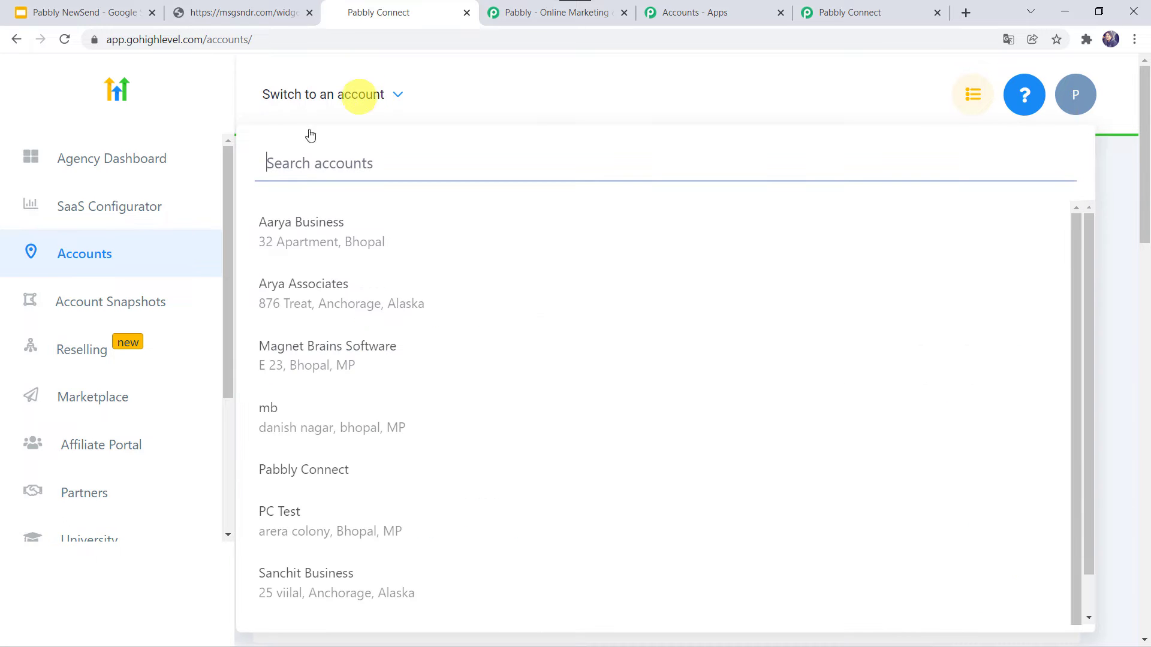
click(268, 298)
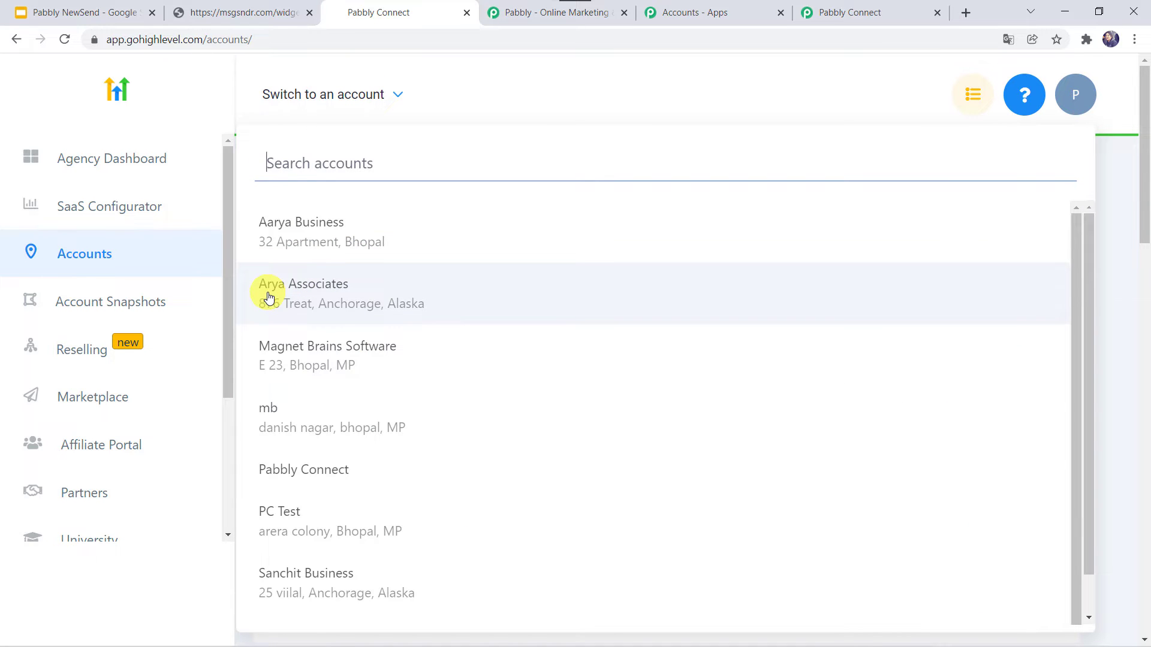
click(329, 298)
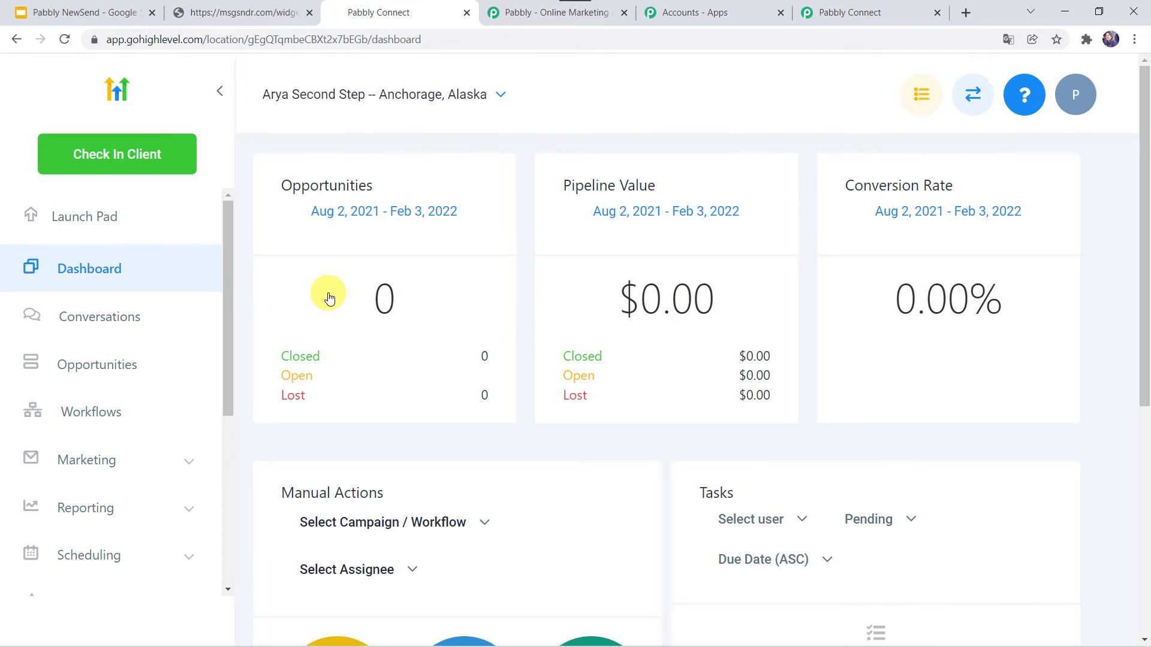
scroll(72, 476, down, 5)
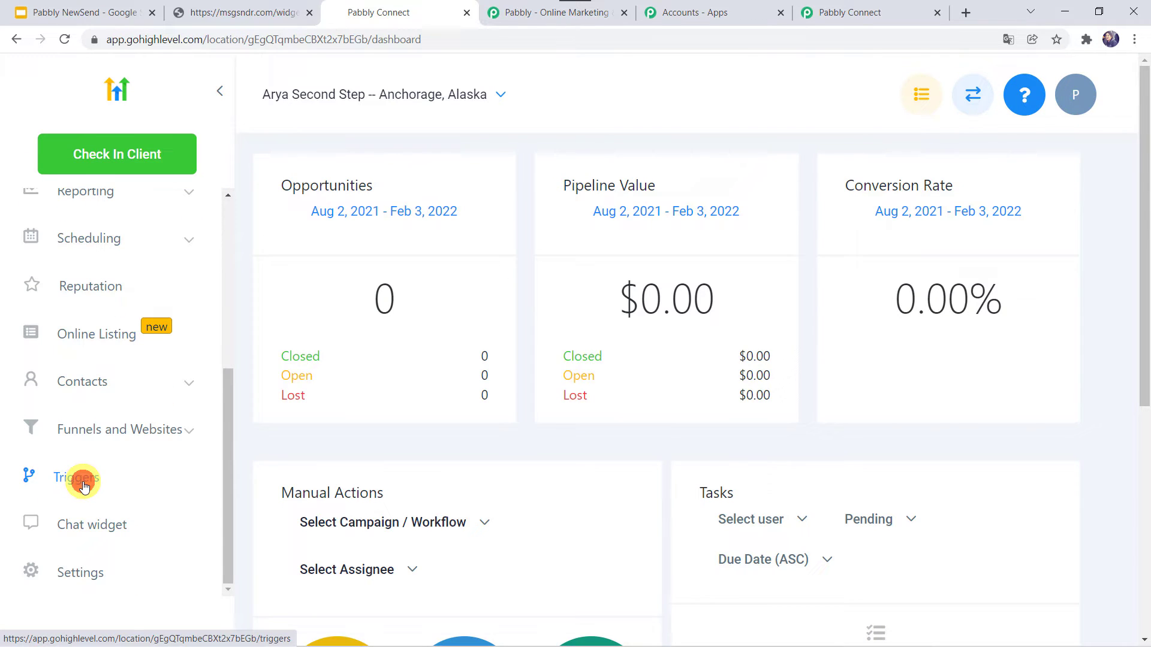
click(78, 478)
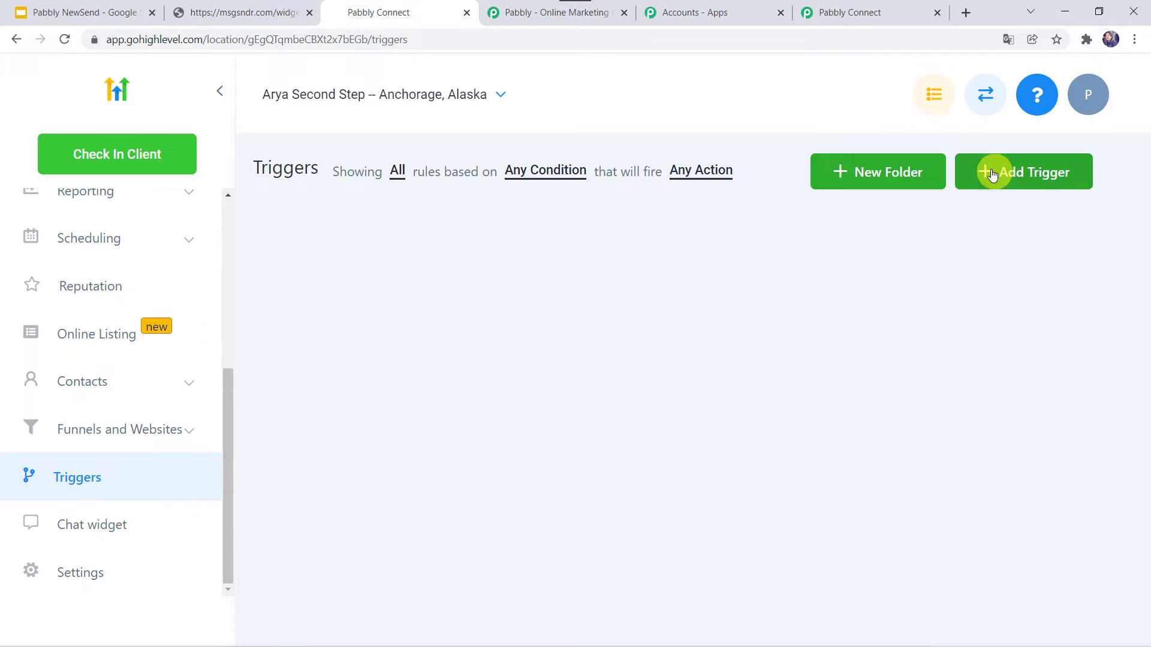
- Add a new trigger named 'Sub Accounts' and save it
click(1010, 174)
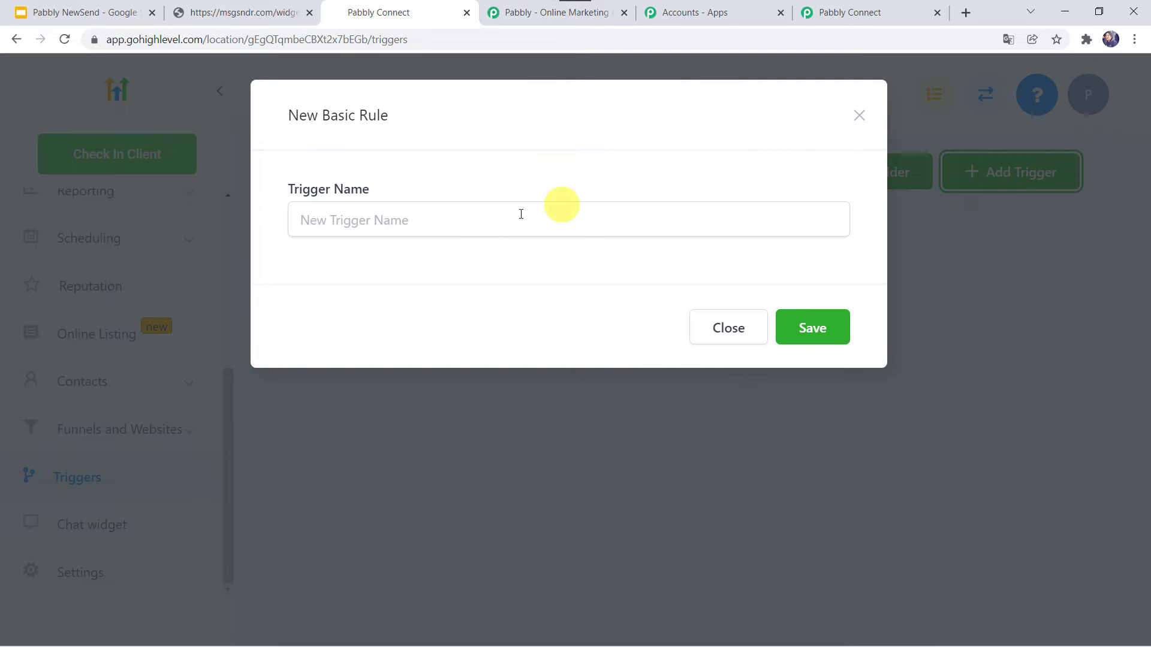
click(452, 224)
text(Sub Accounts)
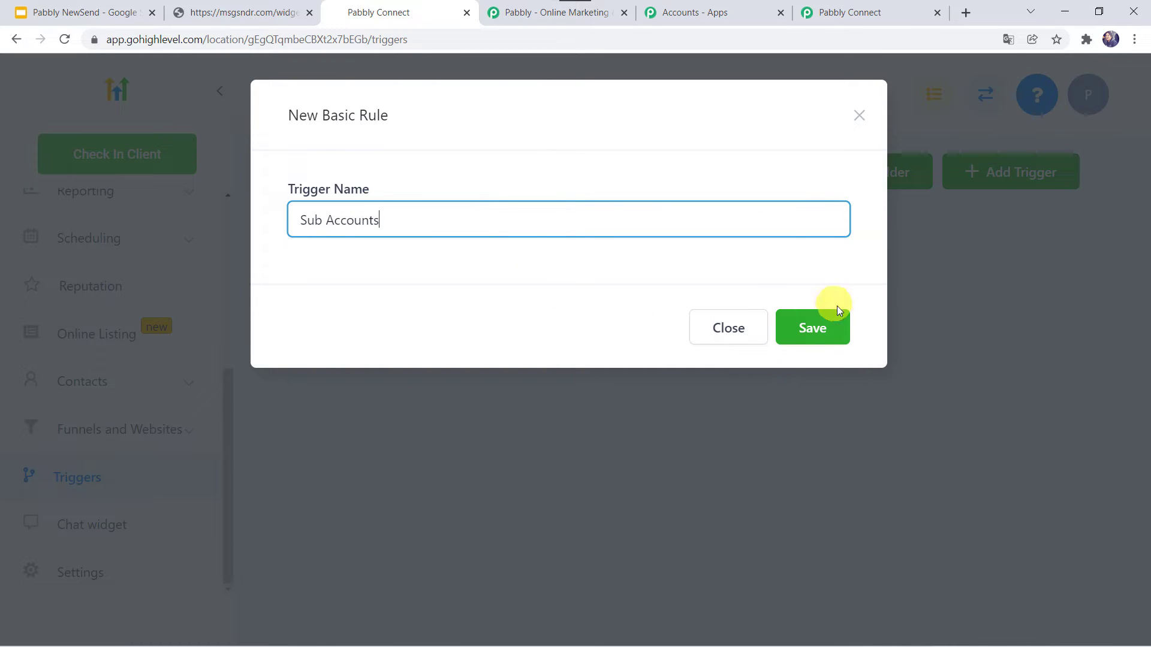
click(824, 326)
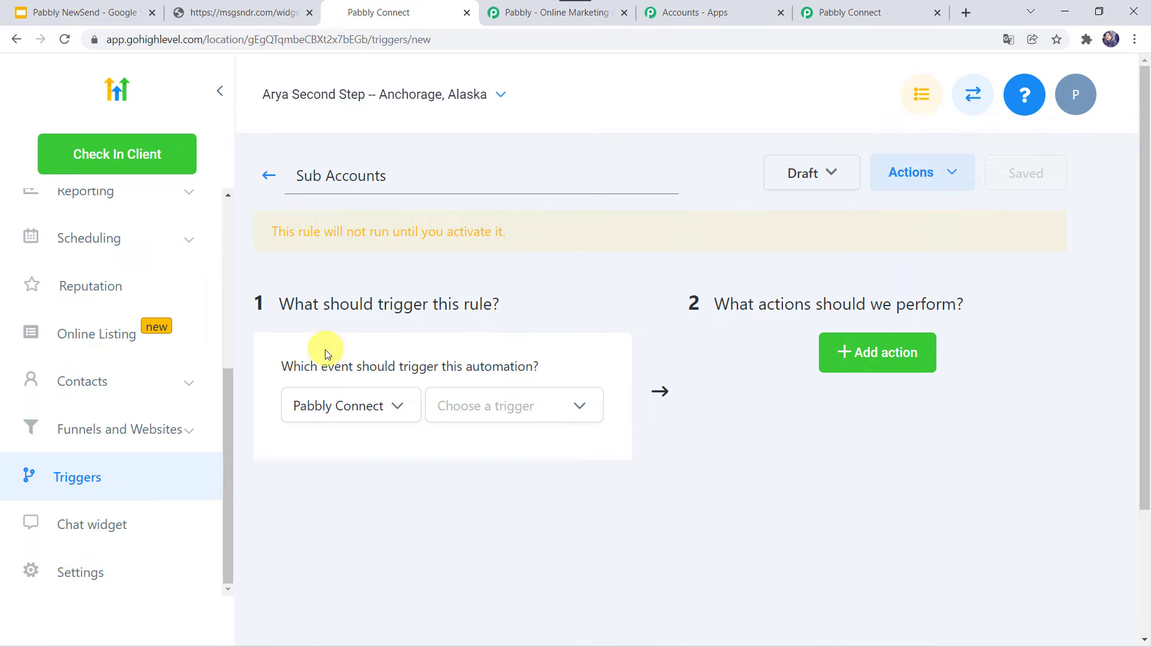
- Set the rule's trigger to the Pabbly Connect Form Submitted event
click(338, 405)
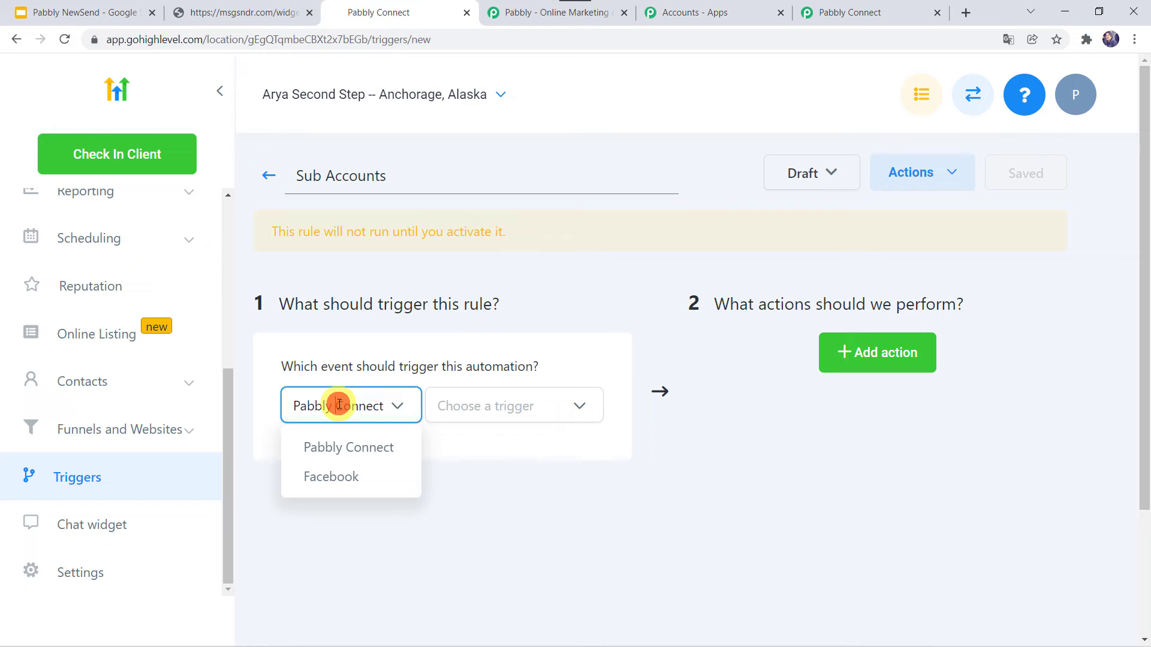
click(339, 440)
click(510, 402)
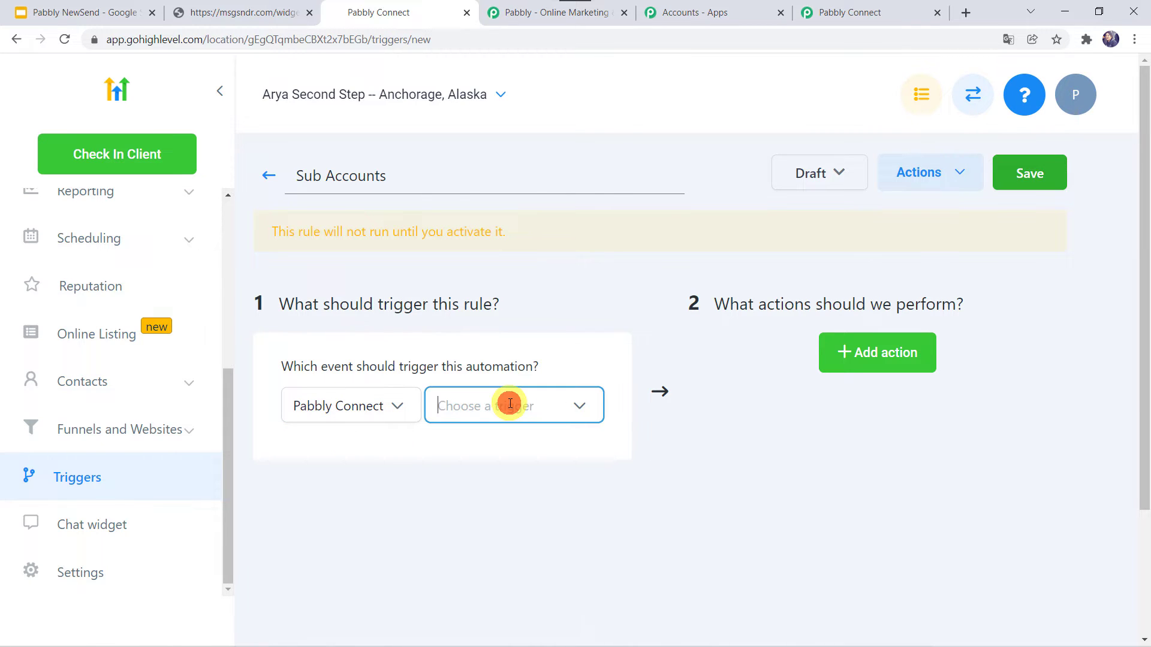
scroll(502, 315, down, 2)
scroll(504, 319, down, 6)
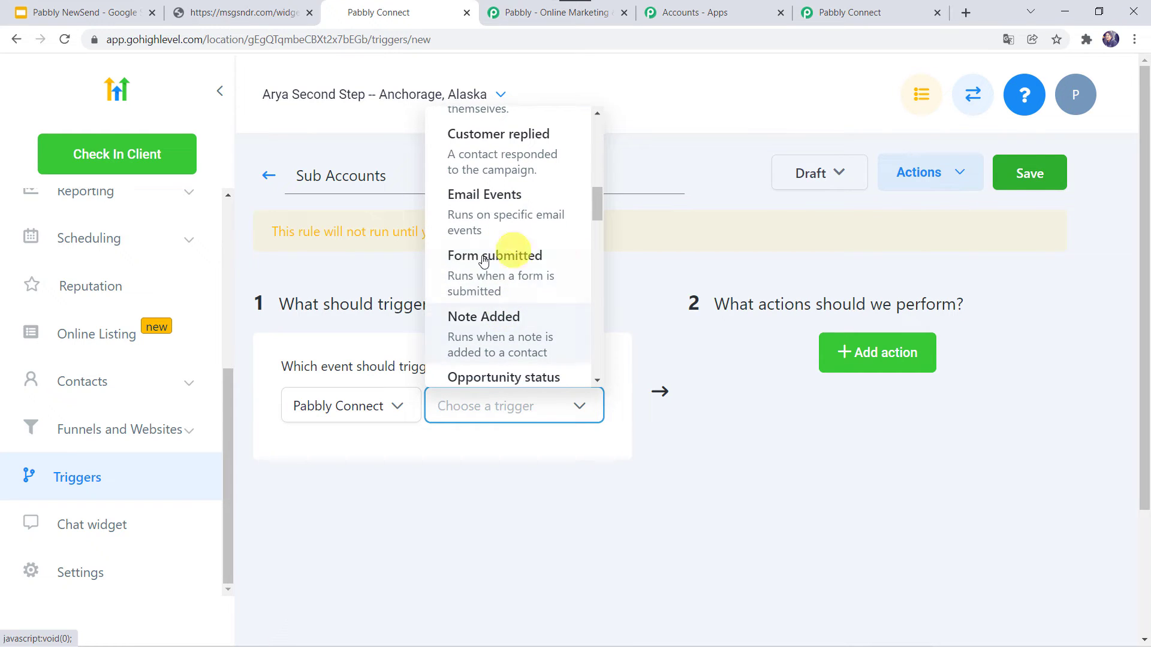
click(502, 271)
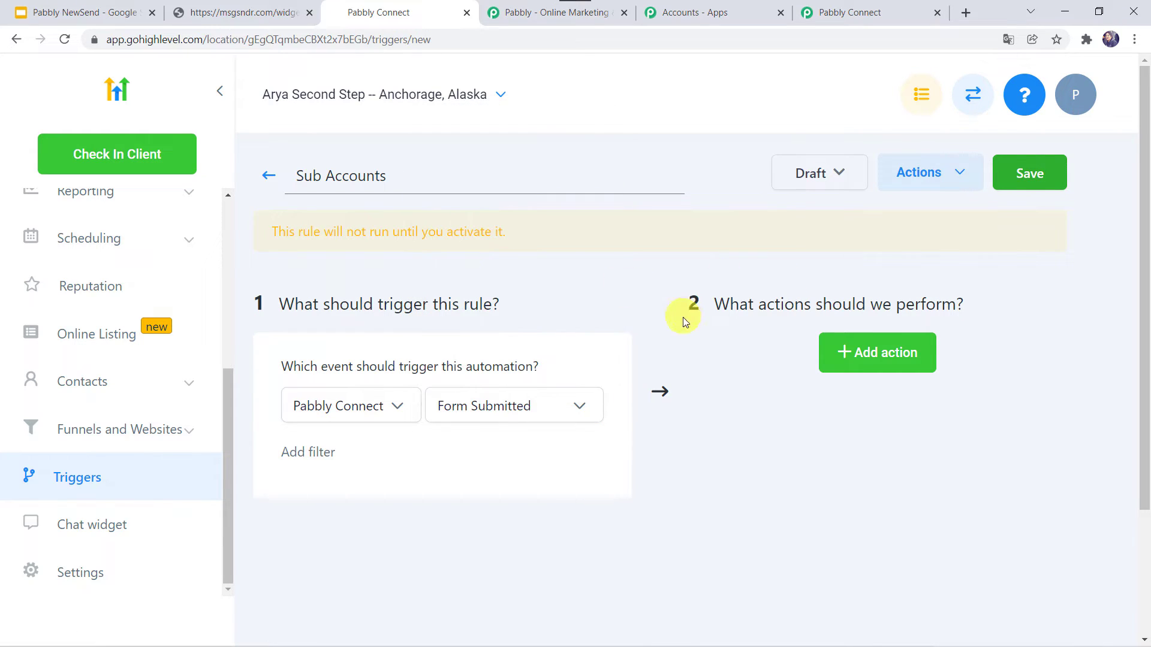
- Add a Pabbly Connect action set to Execute Web Hook
click(855, 359)
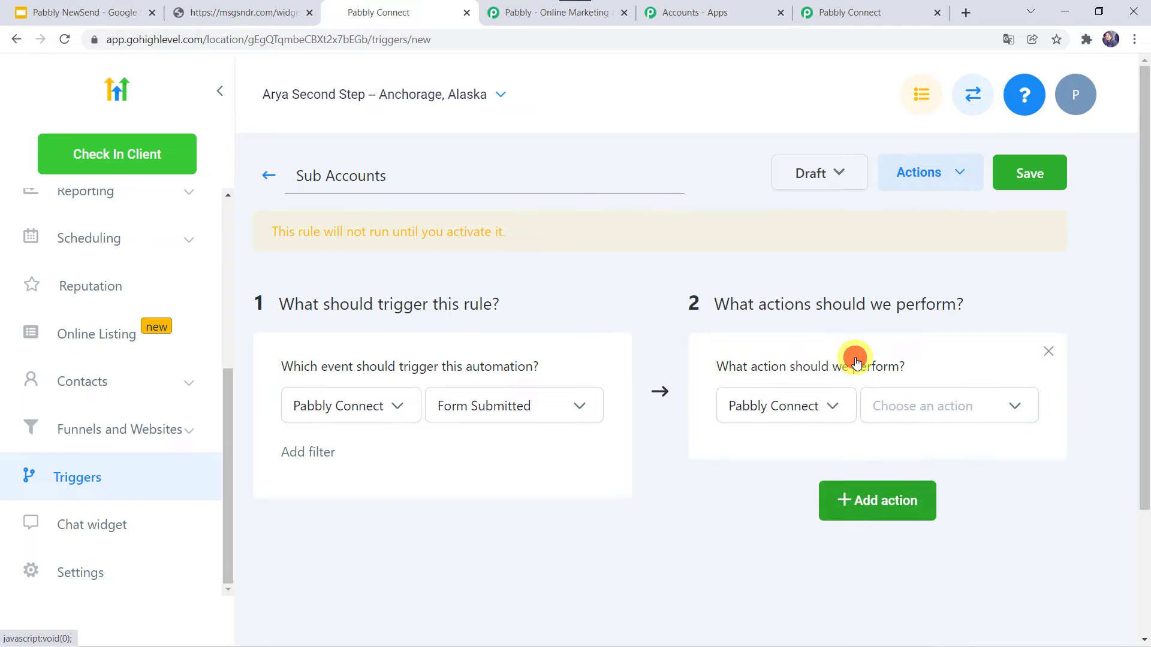
click(786, 406)
click(783, 446)
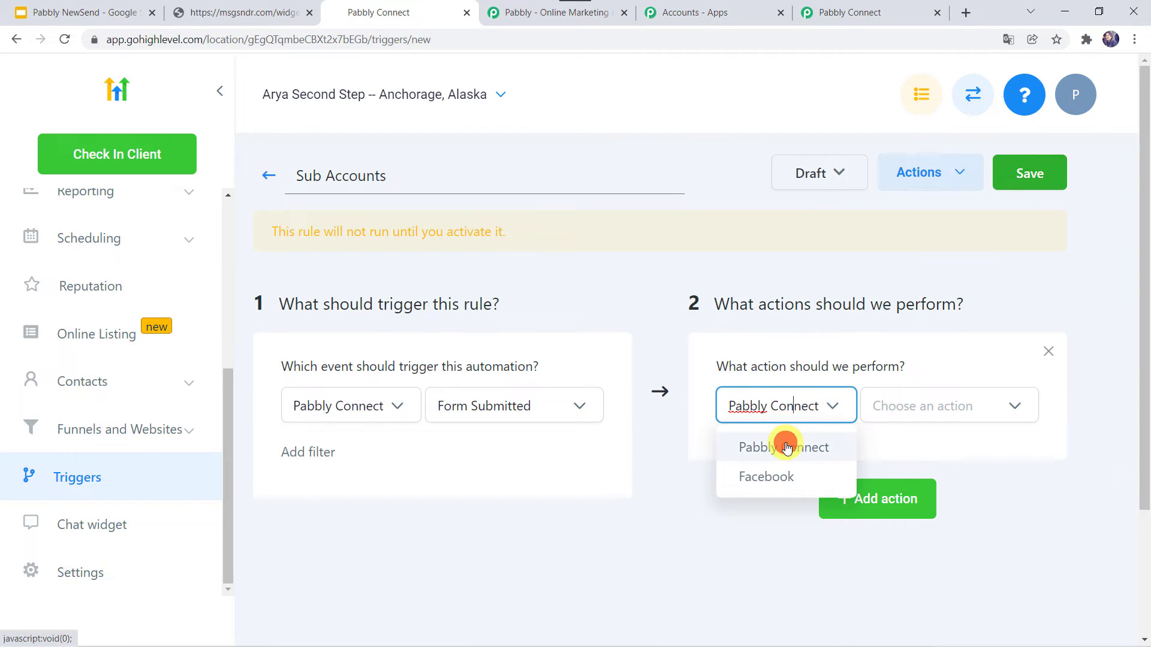
click(941, 409)
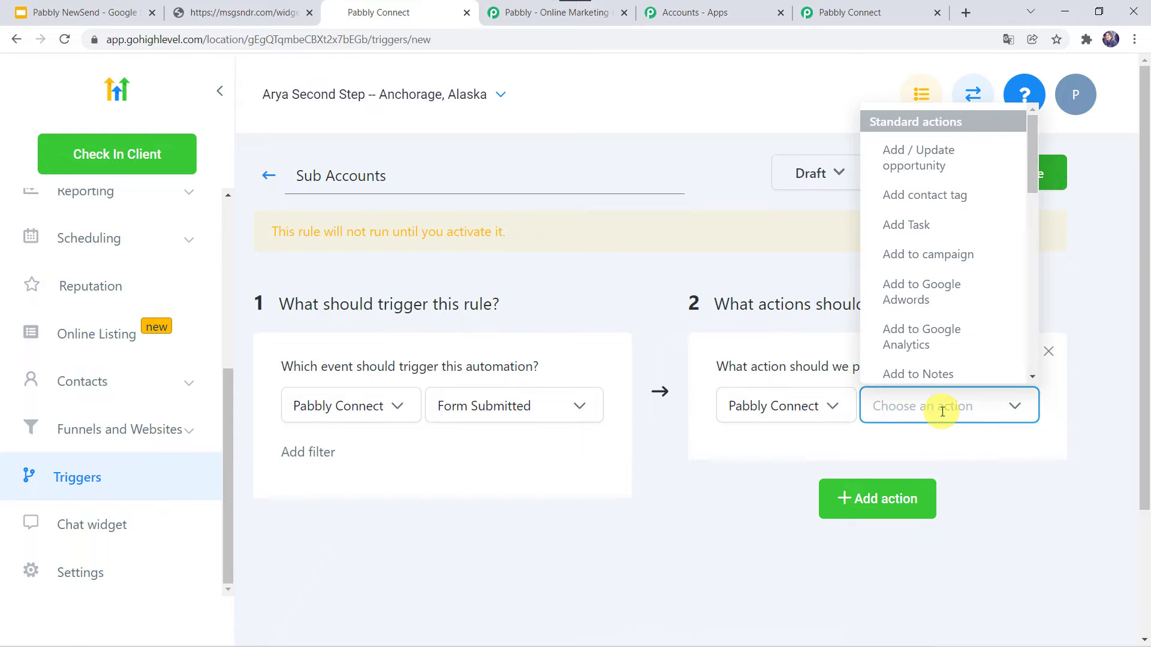
scroll(915, 300, down, 5)
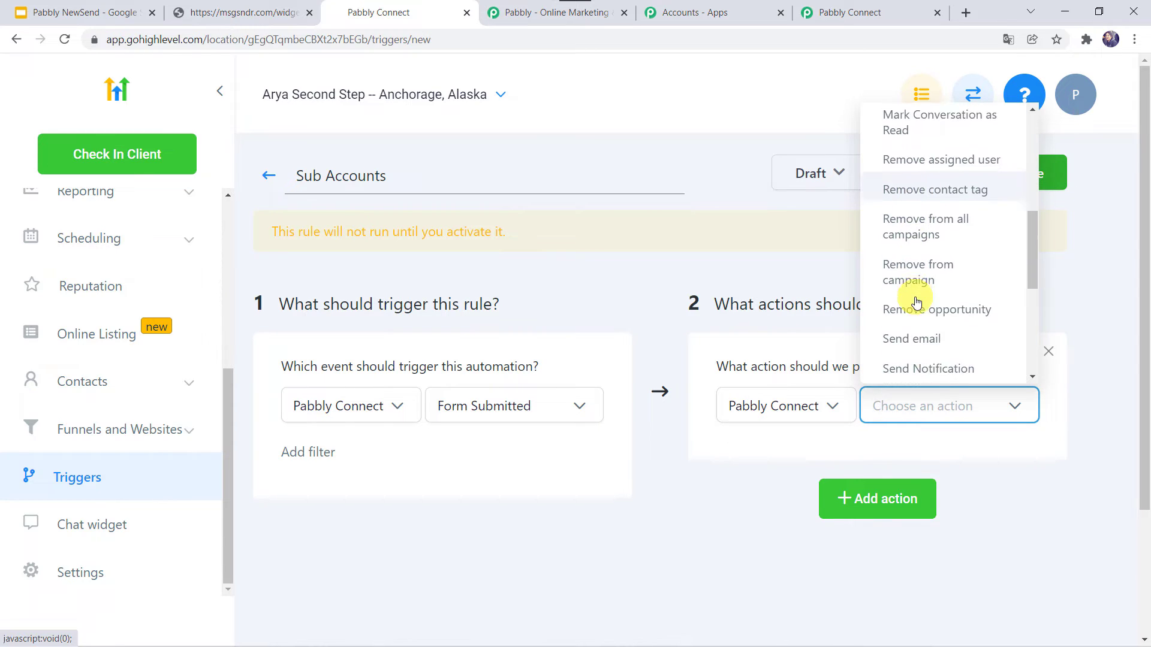
scroll(915, 302, down, 3)
scroll(915, 302, up, 1)
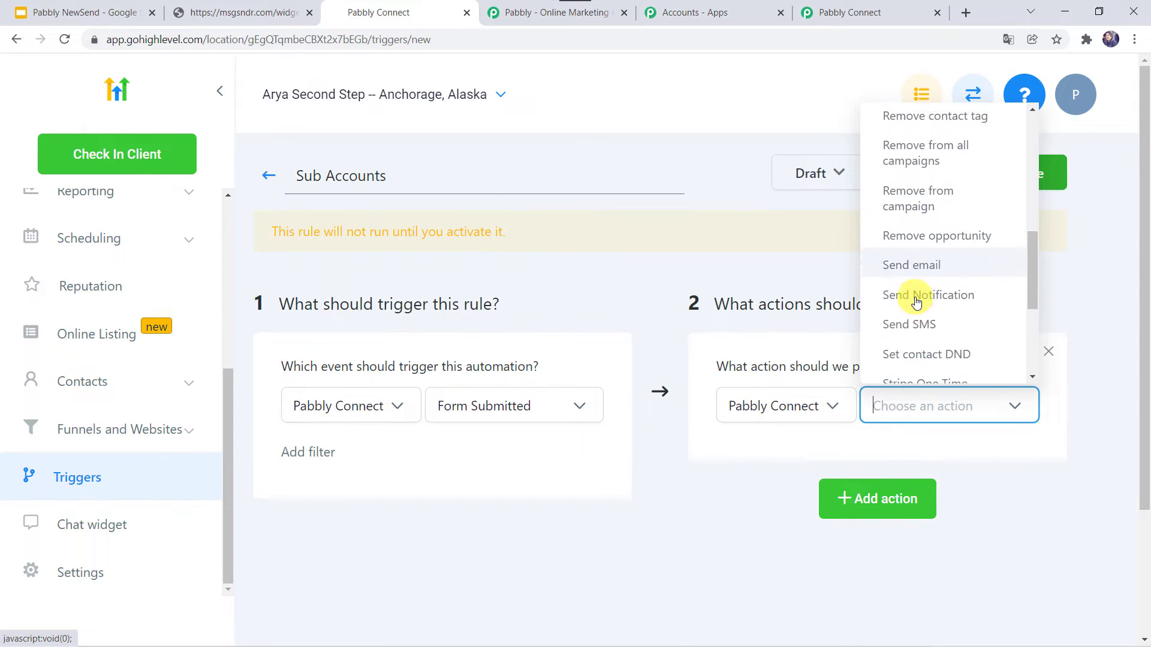
scroll(915, 301, up, 2)
scroll(916, 302, up, 1)
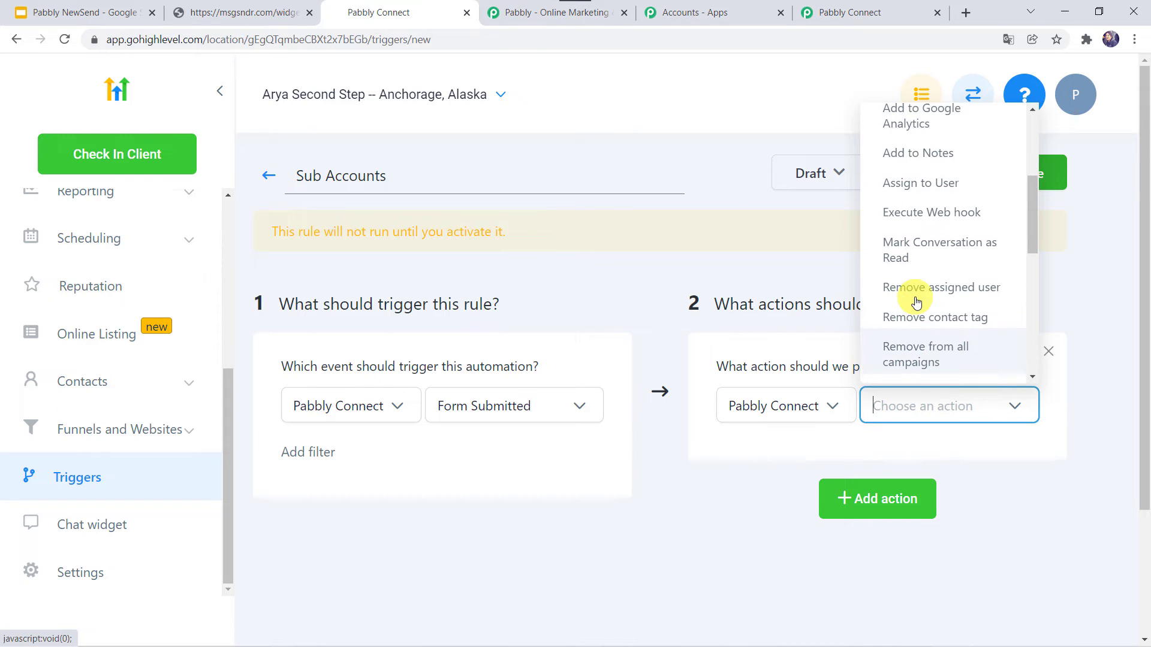
click(926, 221)
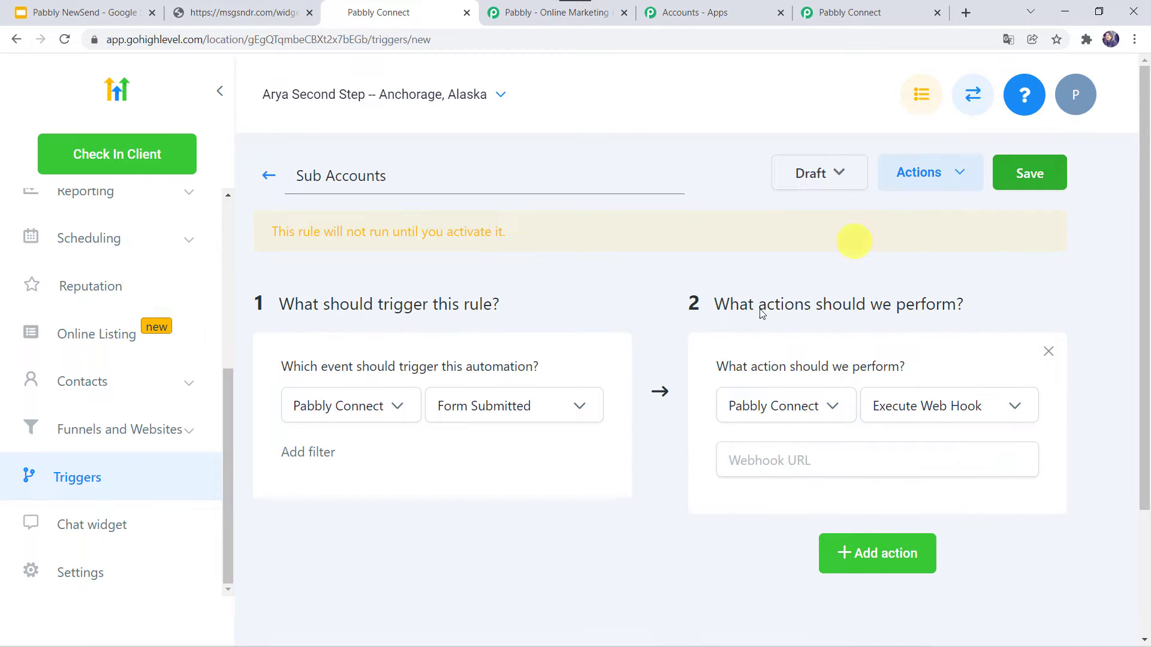
- Copy the webhook URL from the Pabbly Connect workflow and return to the HighLevel rule
click(767, 459)
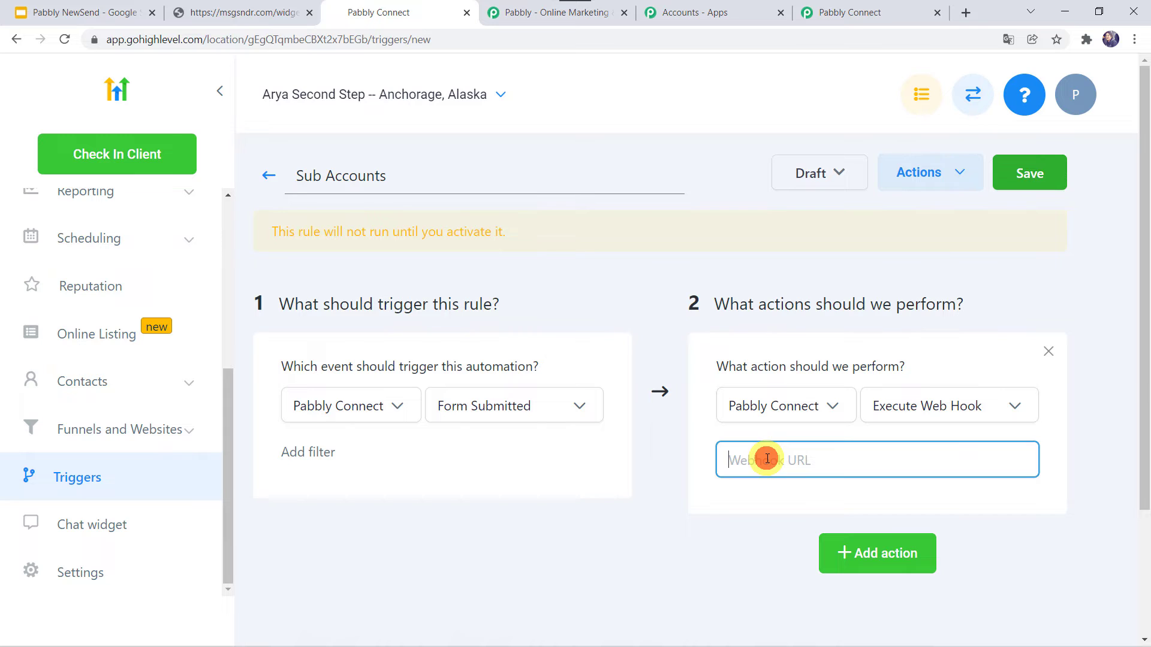
click(869, 11)
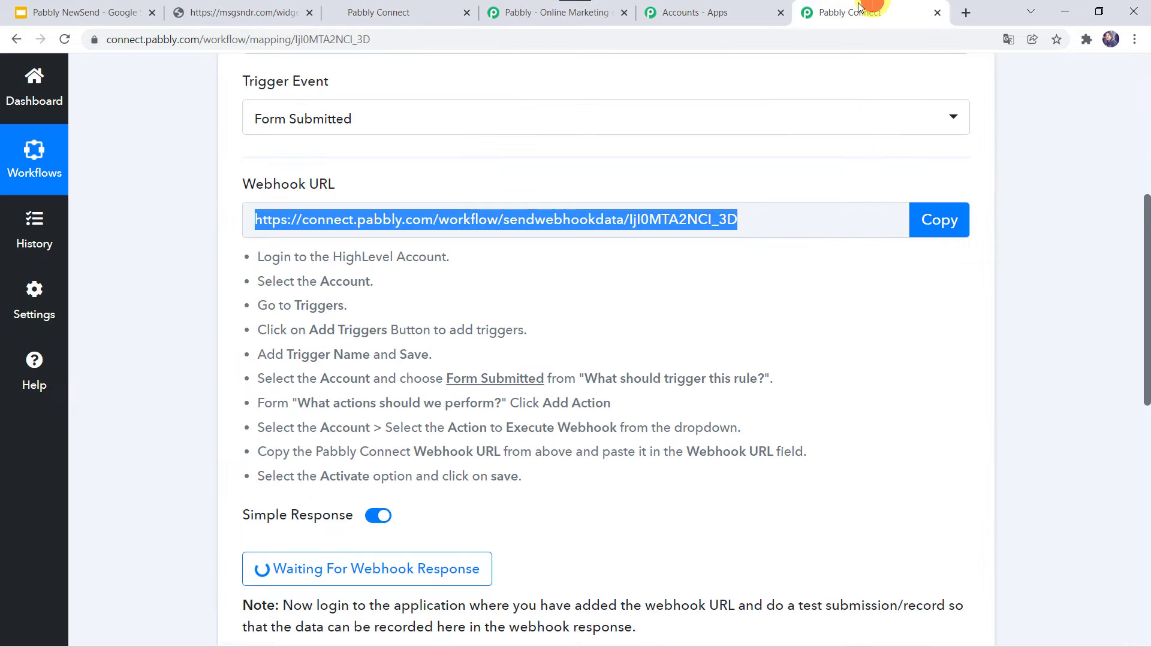
click(933, 223)
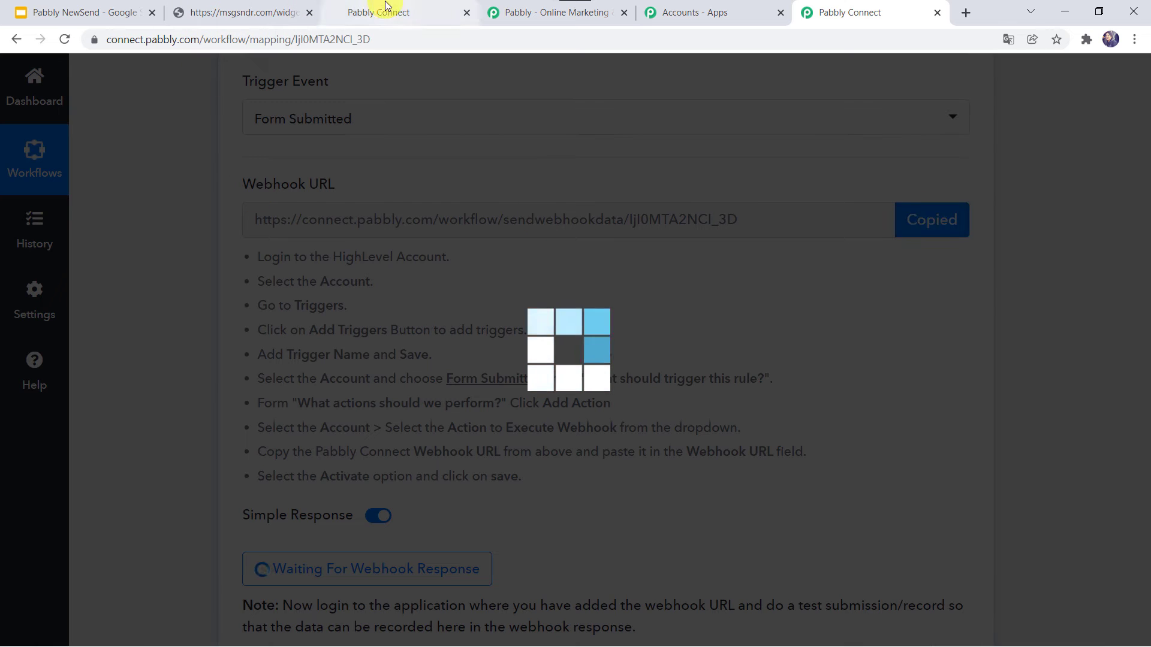
click(386, 7)
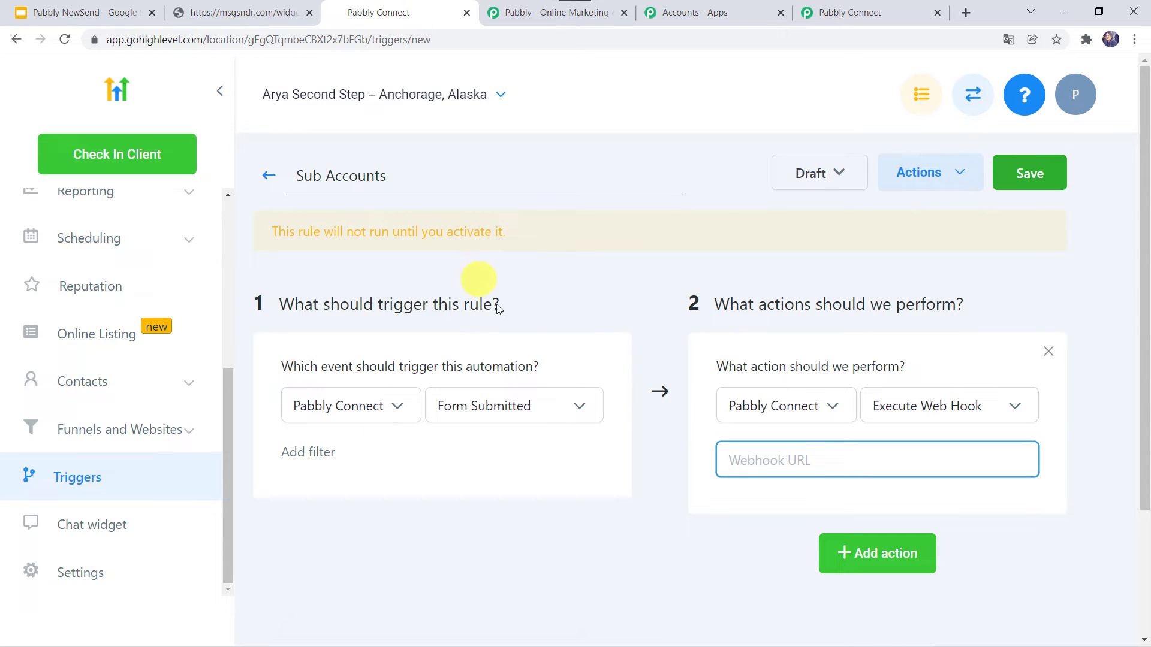
- Paste the Pabbly webhook URL into the action, set the rule to Active, and save it
right_click(804, 466)
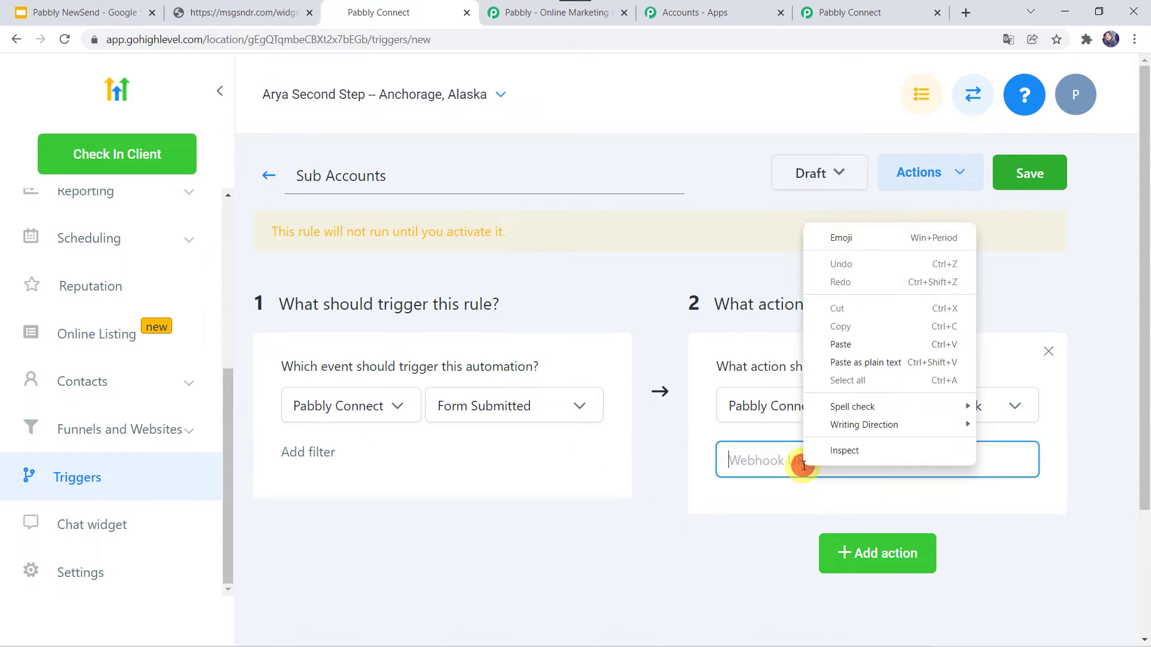
click(847, 338)
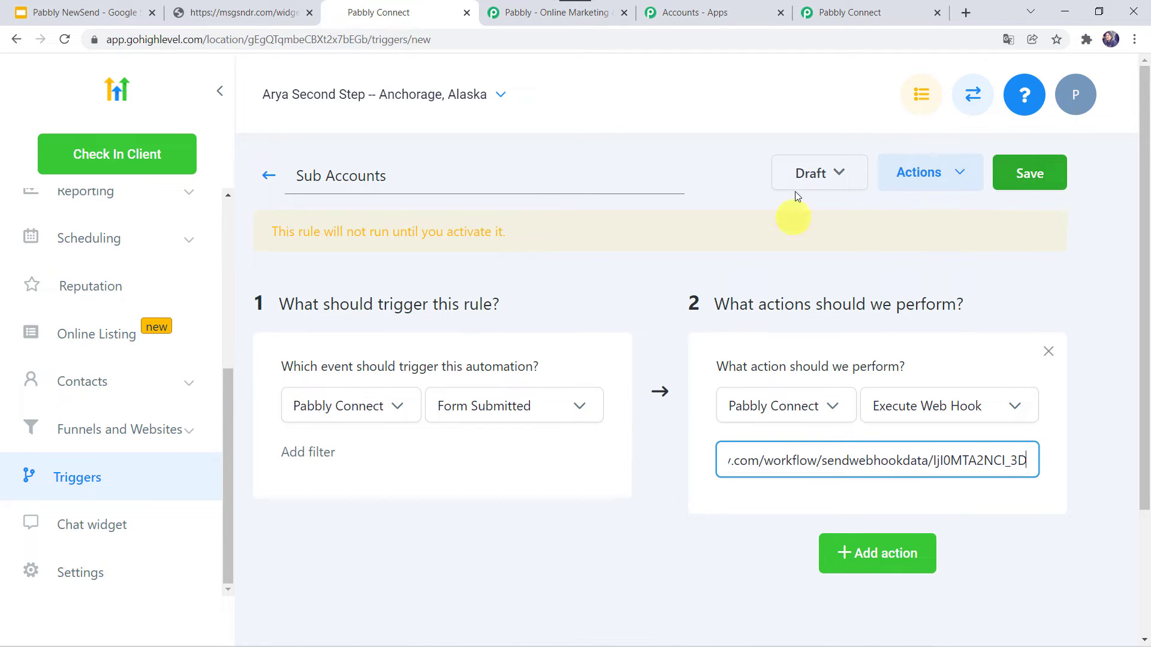
click(833, 179)
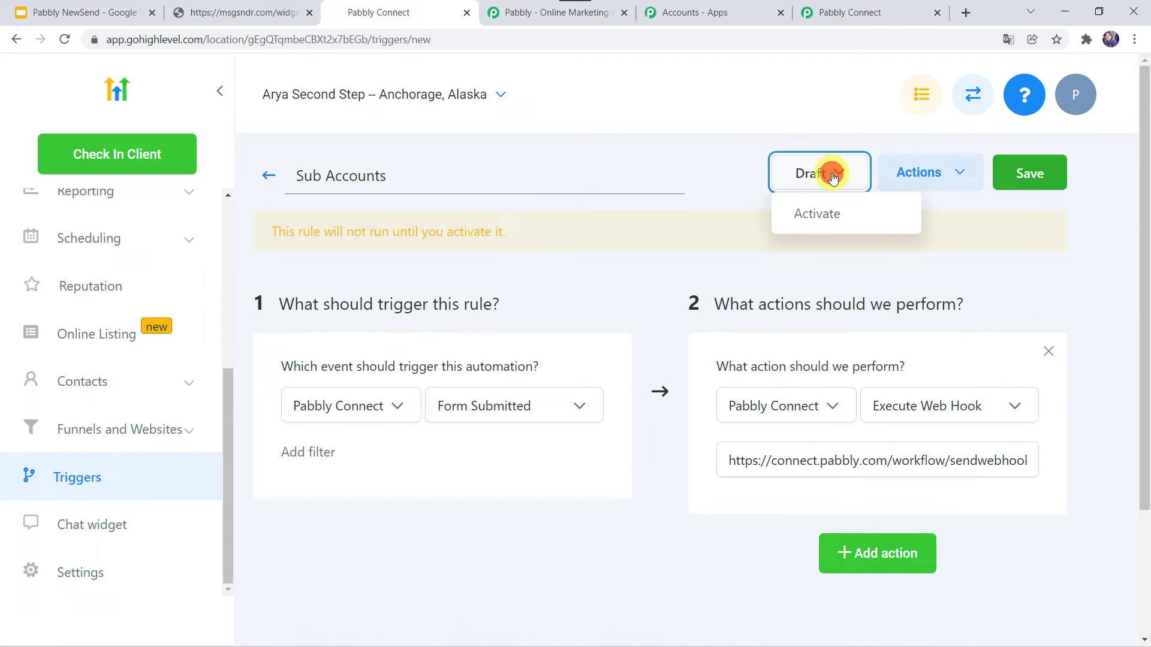
click(830, 223)
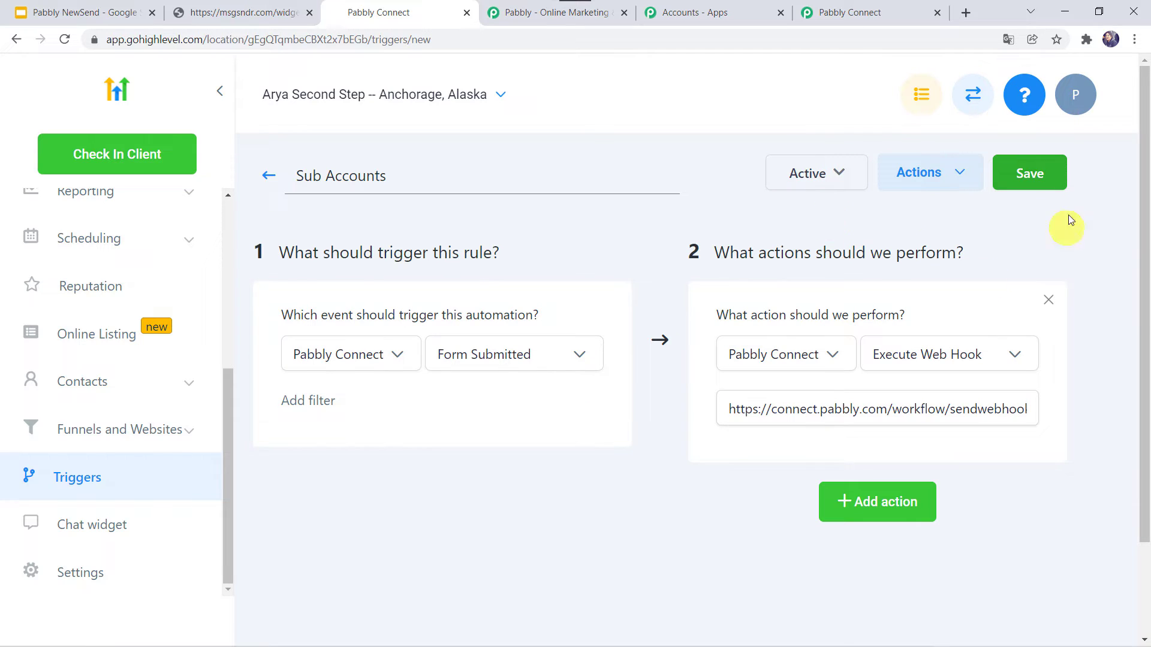
click(1028, 173)
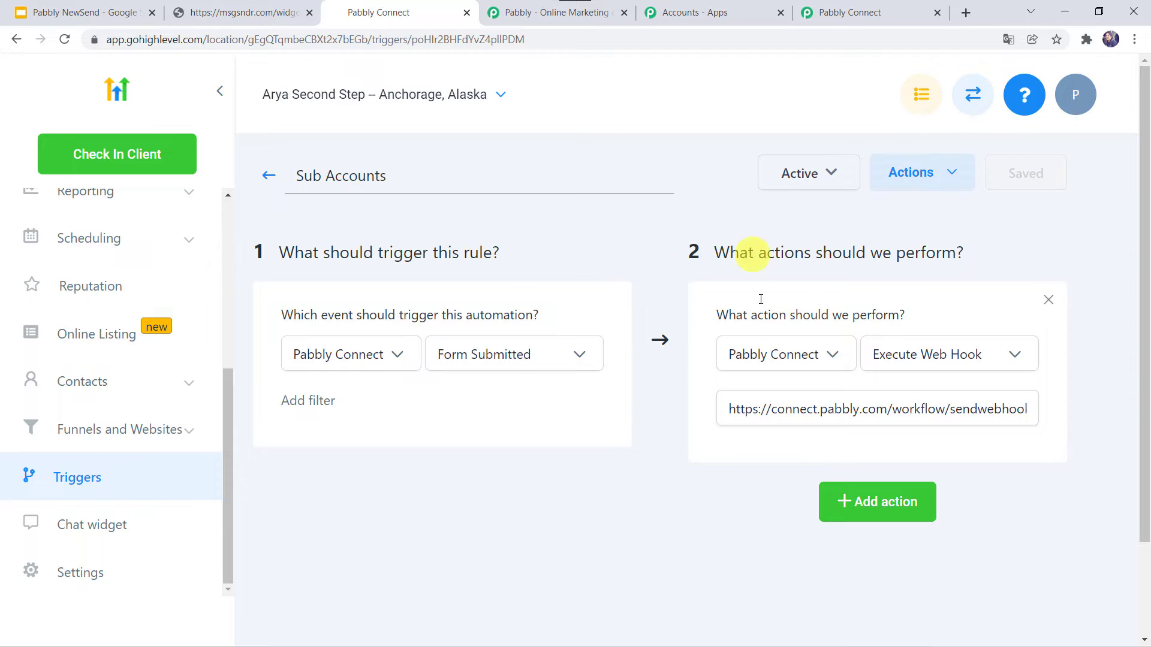
click(851, 12)
- Return to HighLevel and open Marketing > Form Builder to list the forms
scroll(115, 512, down, 2)
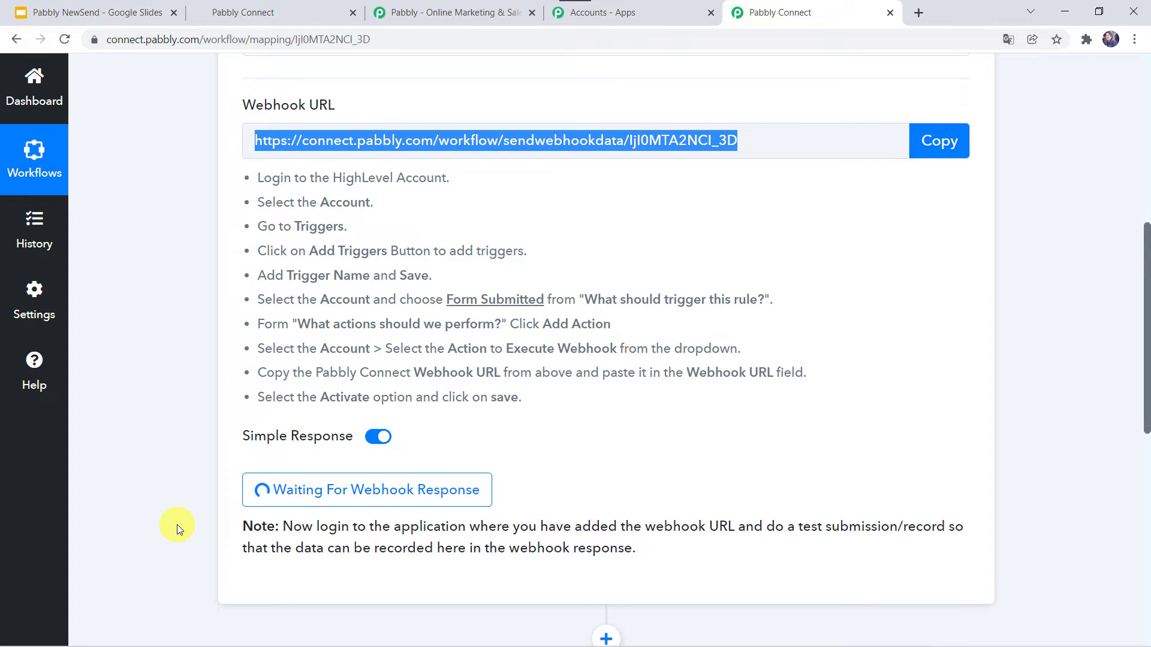
click(286, 13)
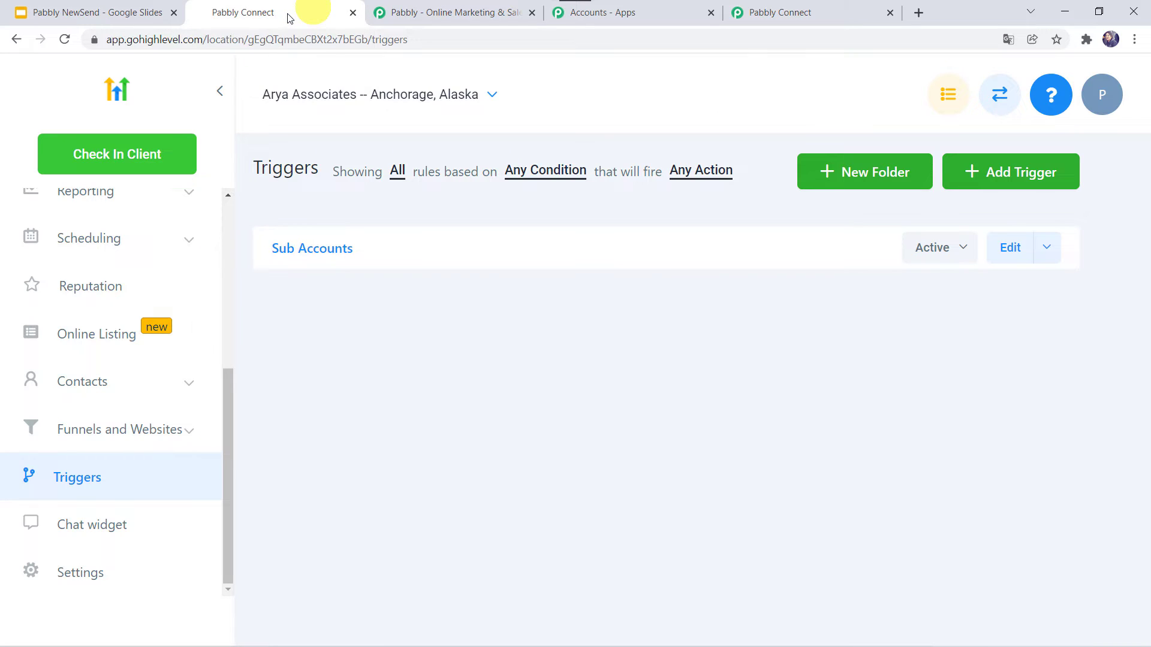
scroll(119, 328, up, 3)
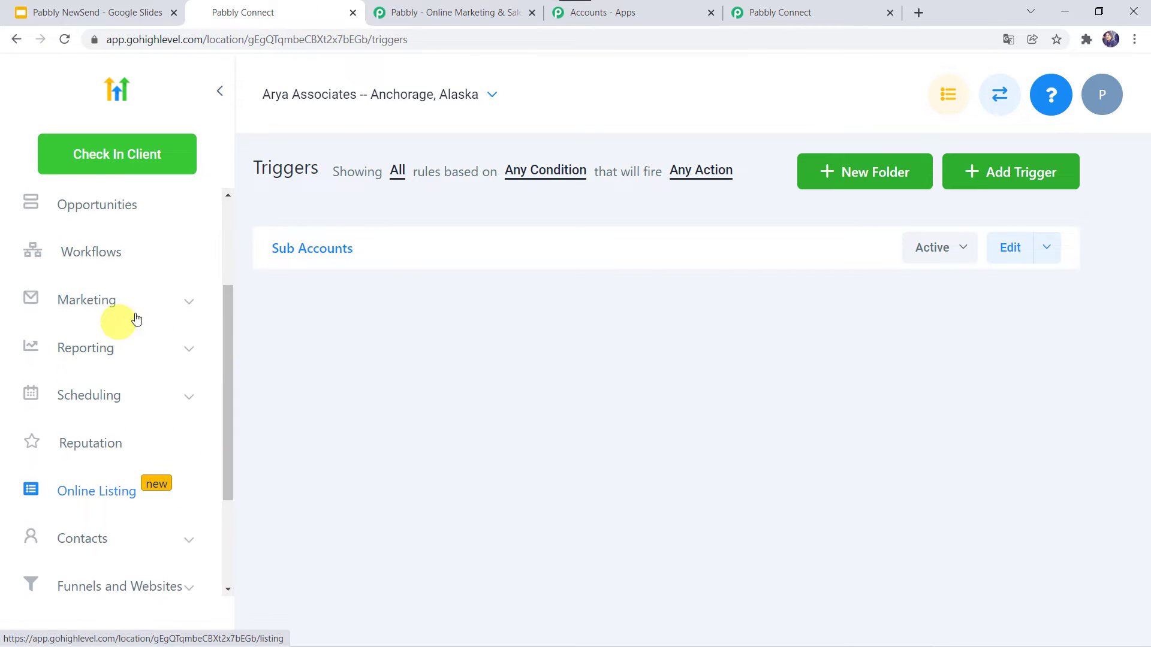
click(114, 304)
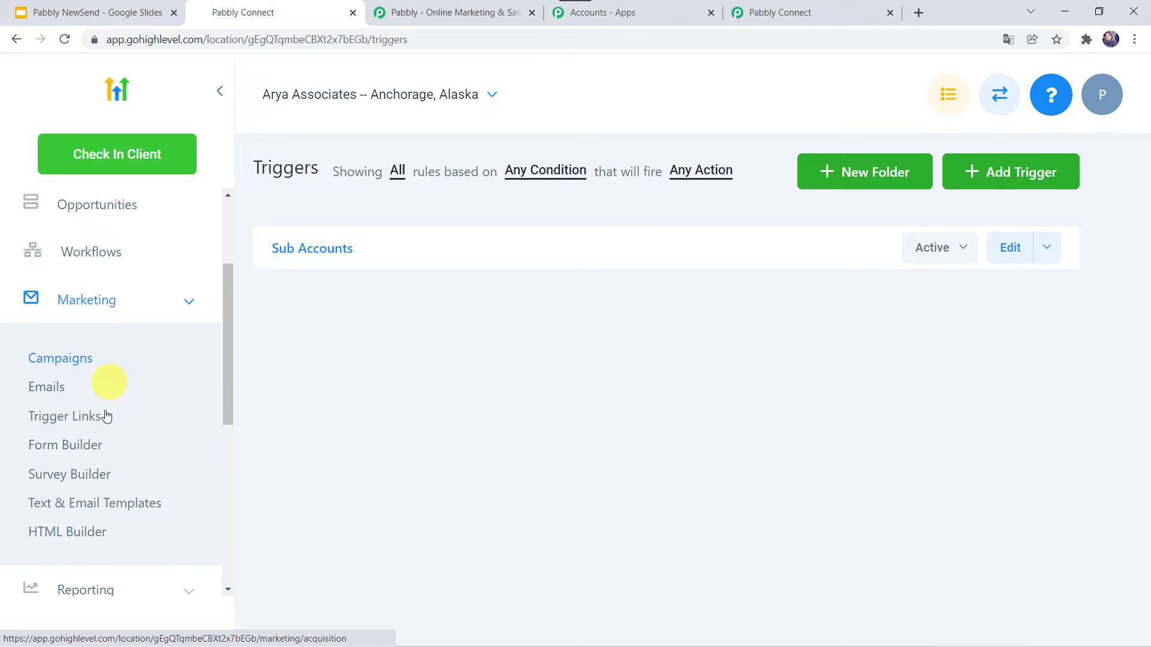
click(91, 448)
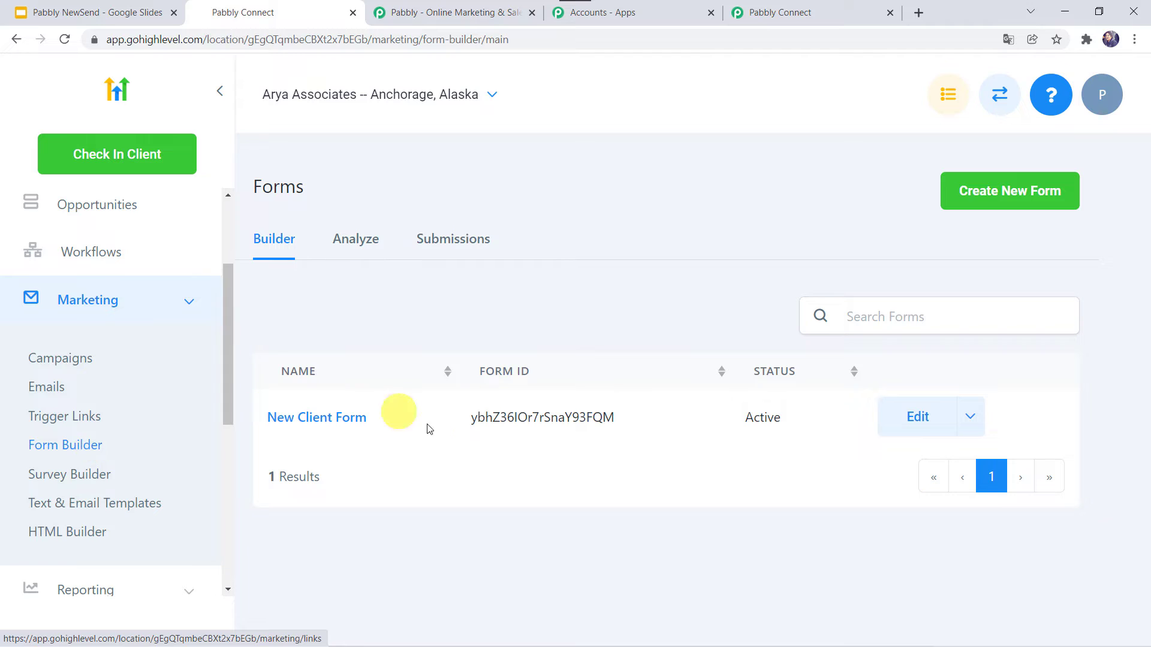
- Open the New Client Form in the builder and show its Integrate Form iframe embed code
click(344, 420)
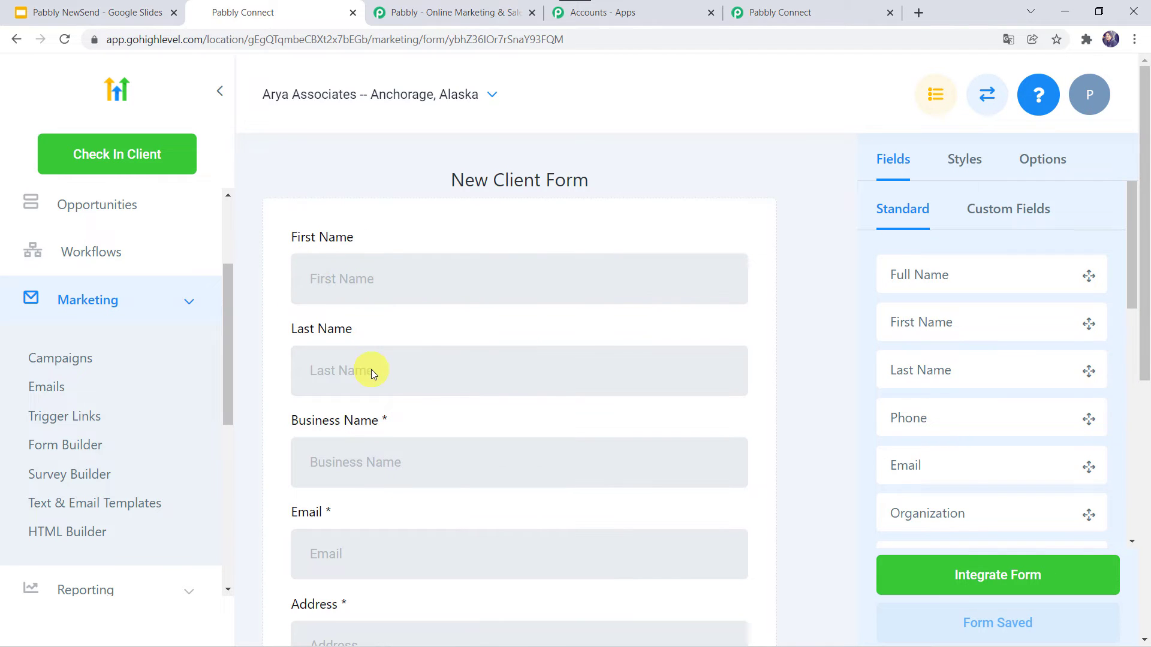
scroll(383, 462, down, 2)
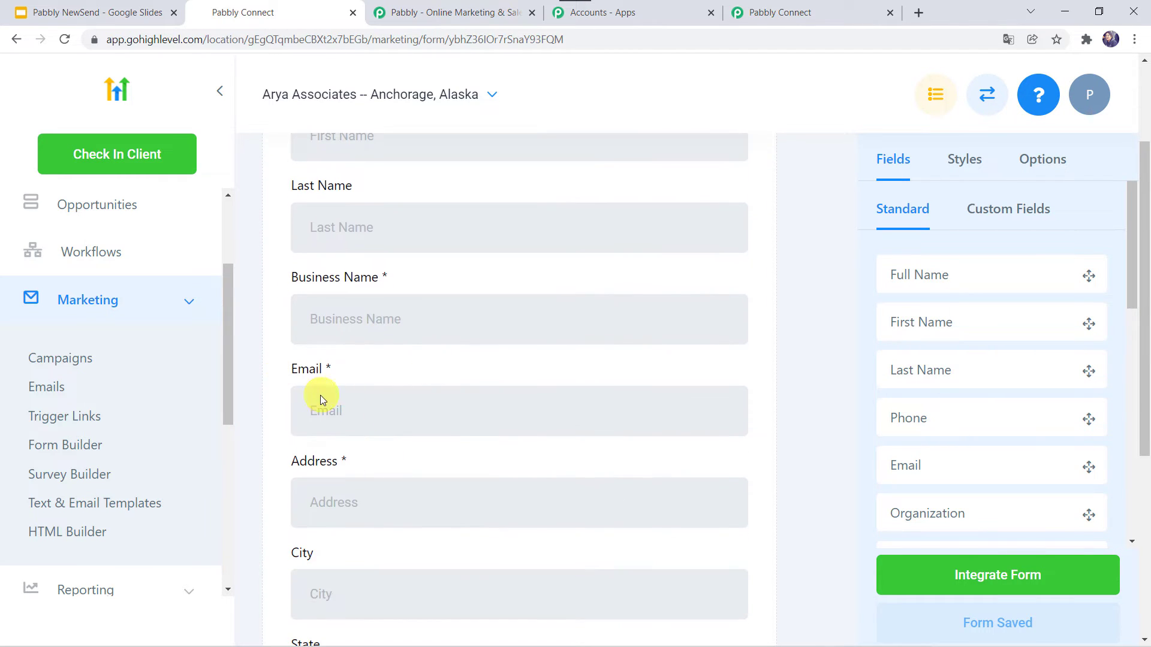
scroll(347, 502, down, 2)
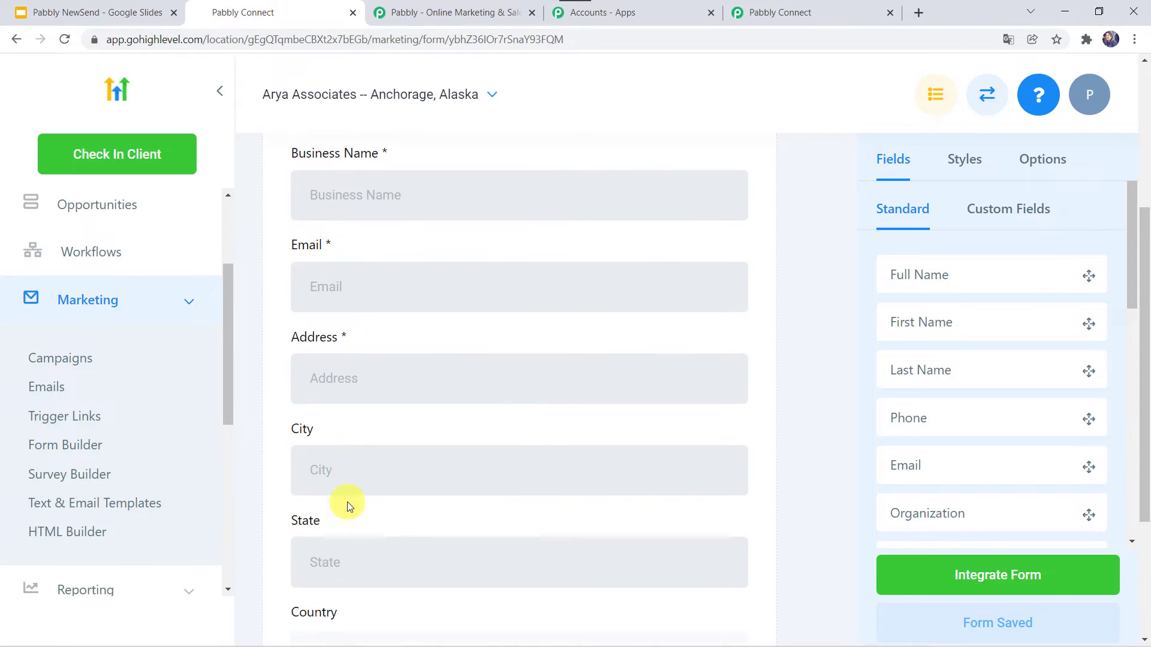
scroll(304, 555, down, 3)
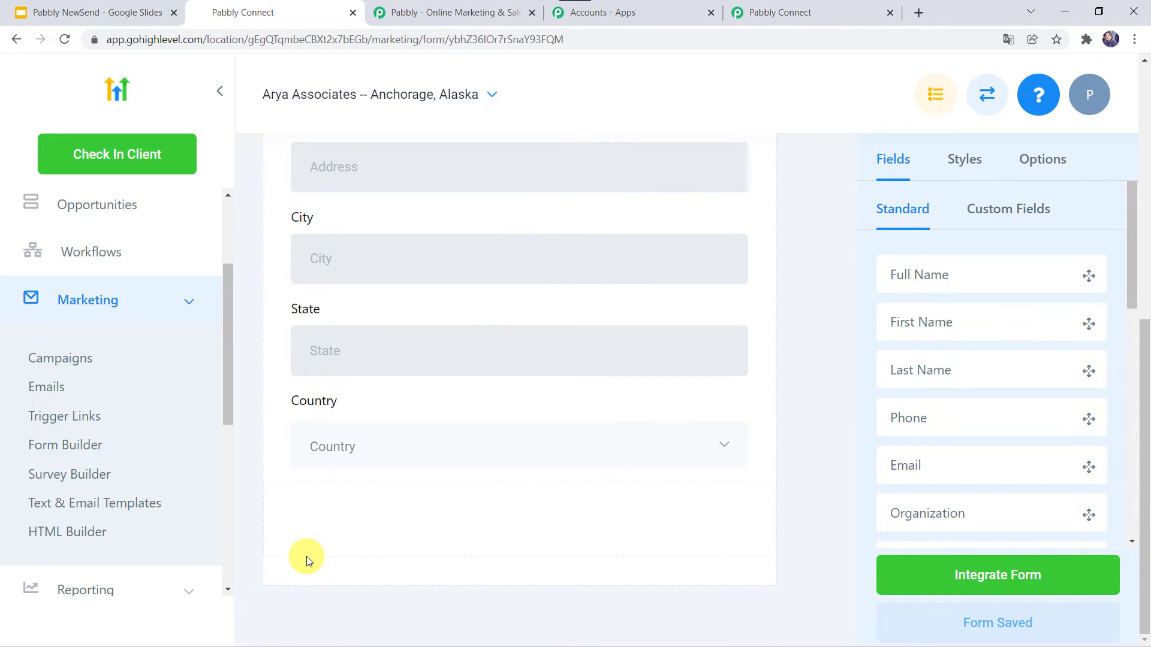
scroll(448, 333, up, 7)
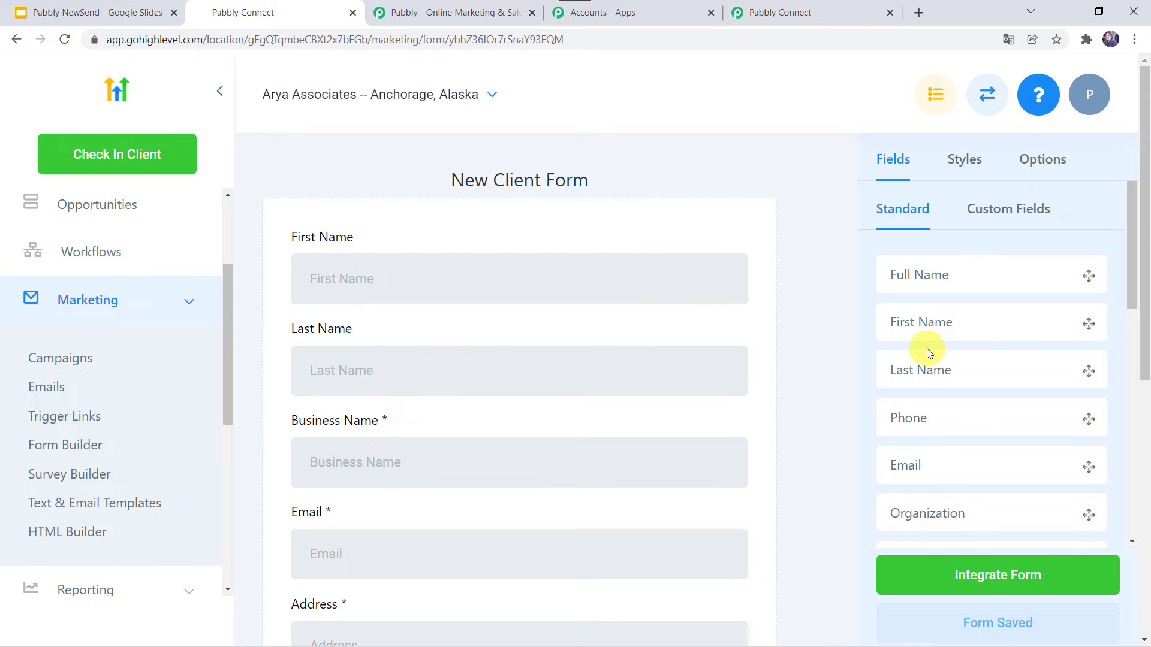
scroll(927, 348, down, 9)
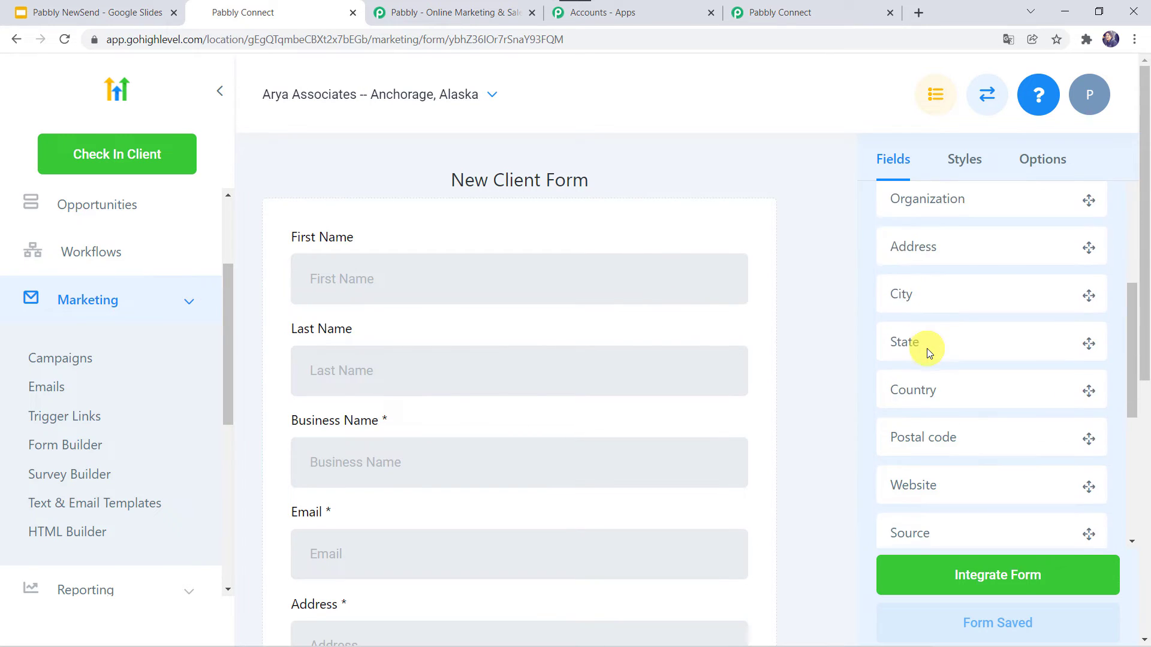
scroll(926, 348, down, 2)
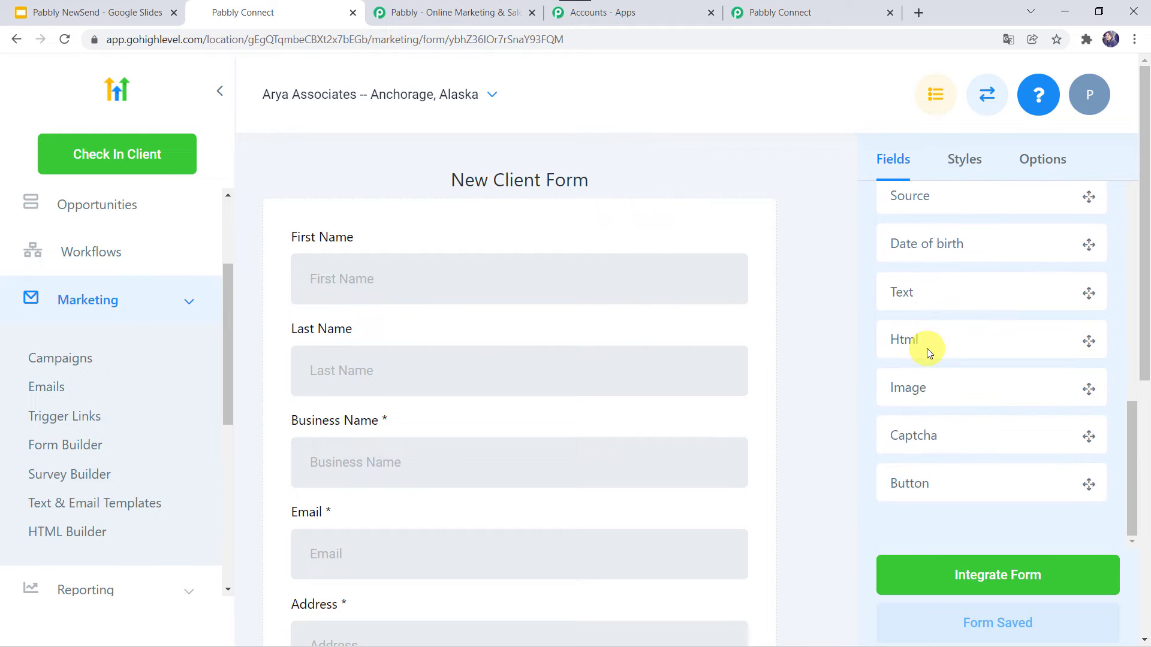
click(986, 570)
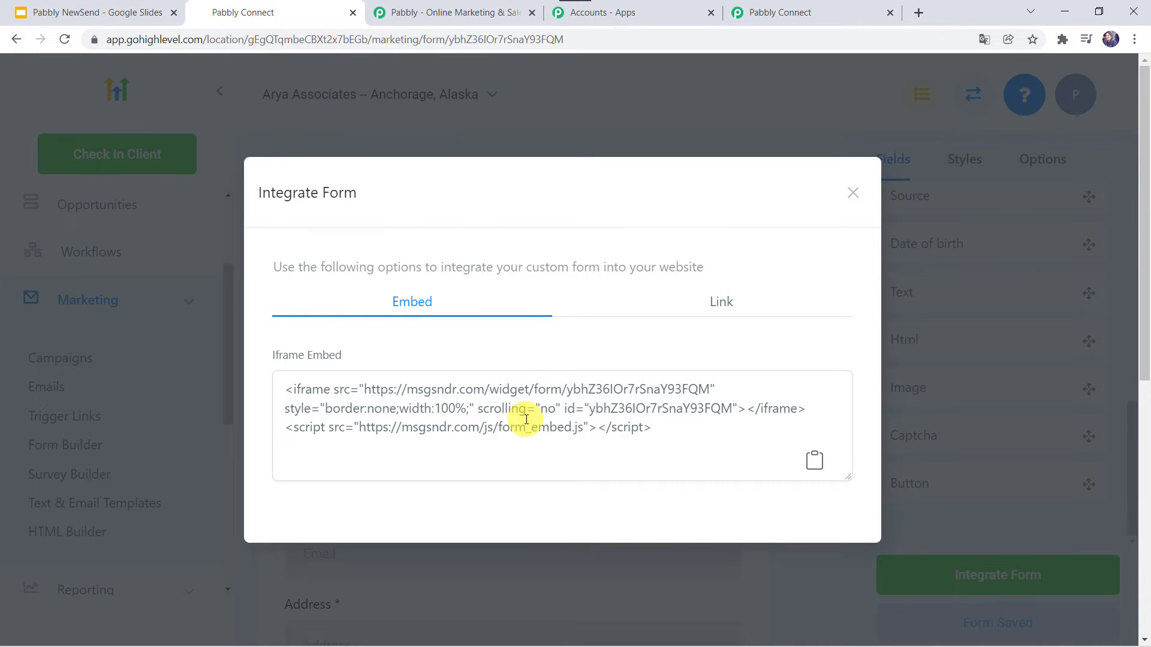
- Switch the Integrate Form dialog to Link and open the form URL in a new tab
click(712, 302)
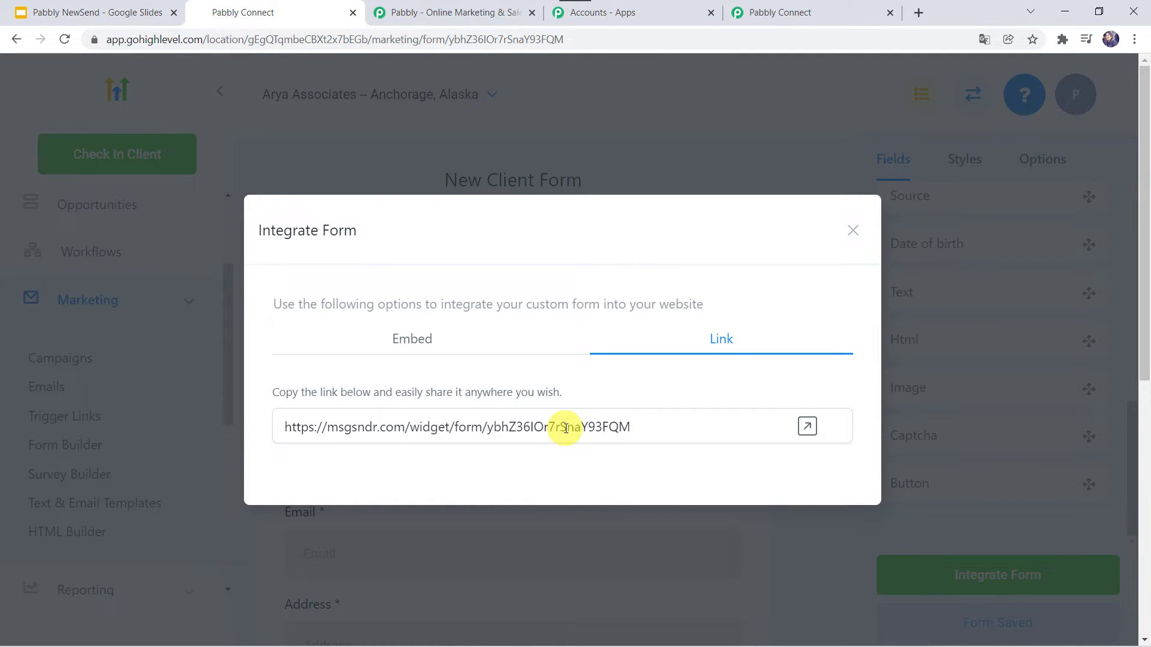
click(808, 428)
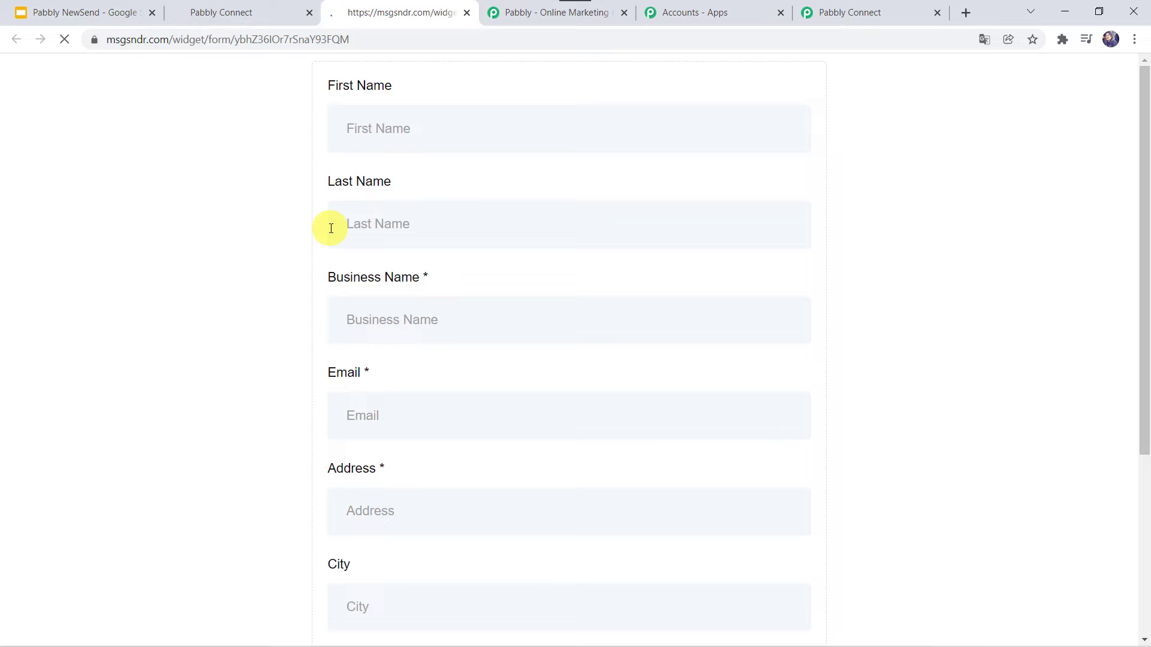
- Enter the test contact's first name, last name, business name and e-mail address
click(393, 129)
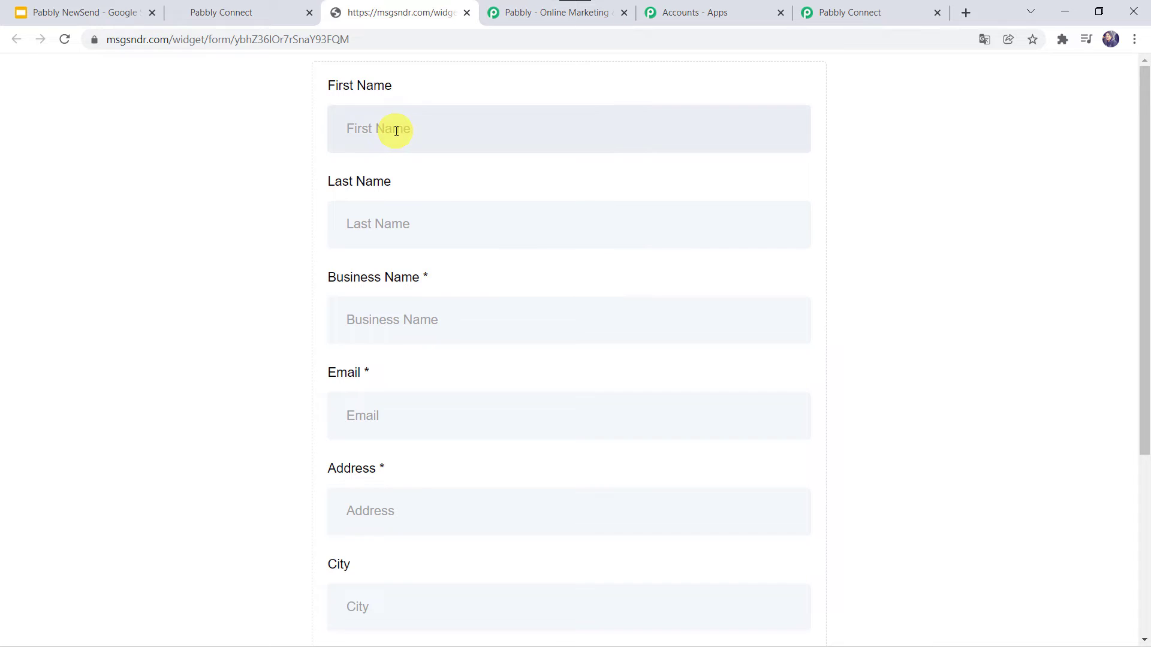
key(Tab)
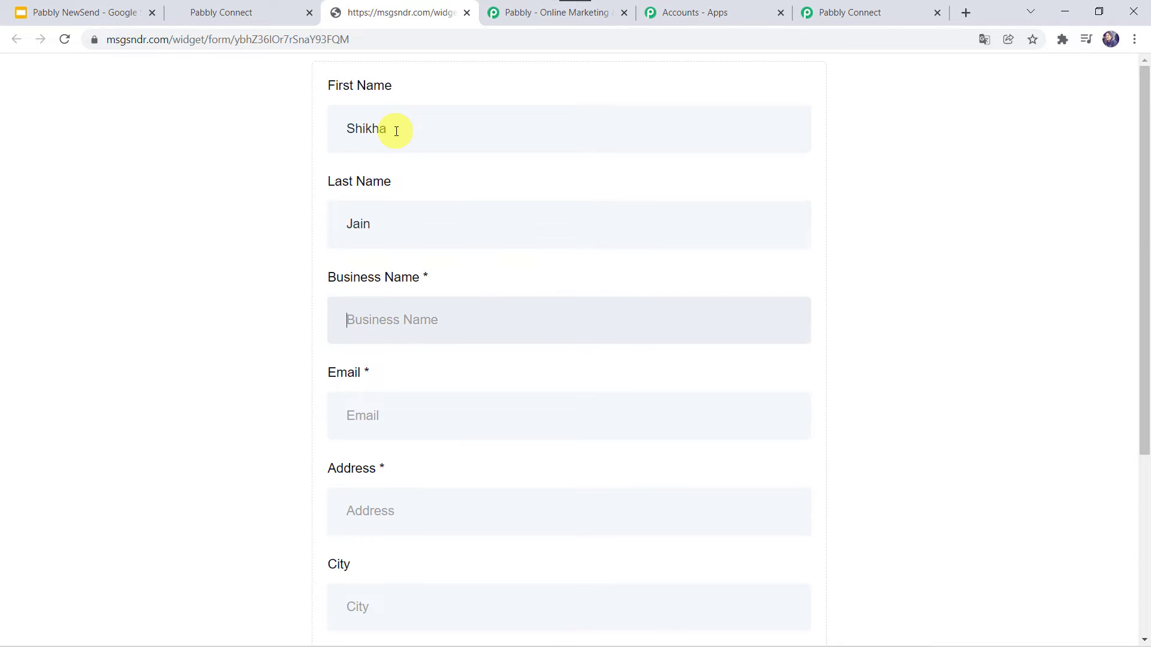
text(Shikha Associates)
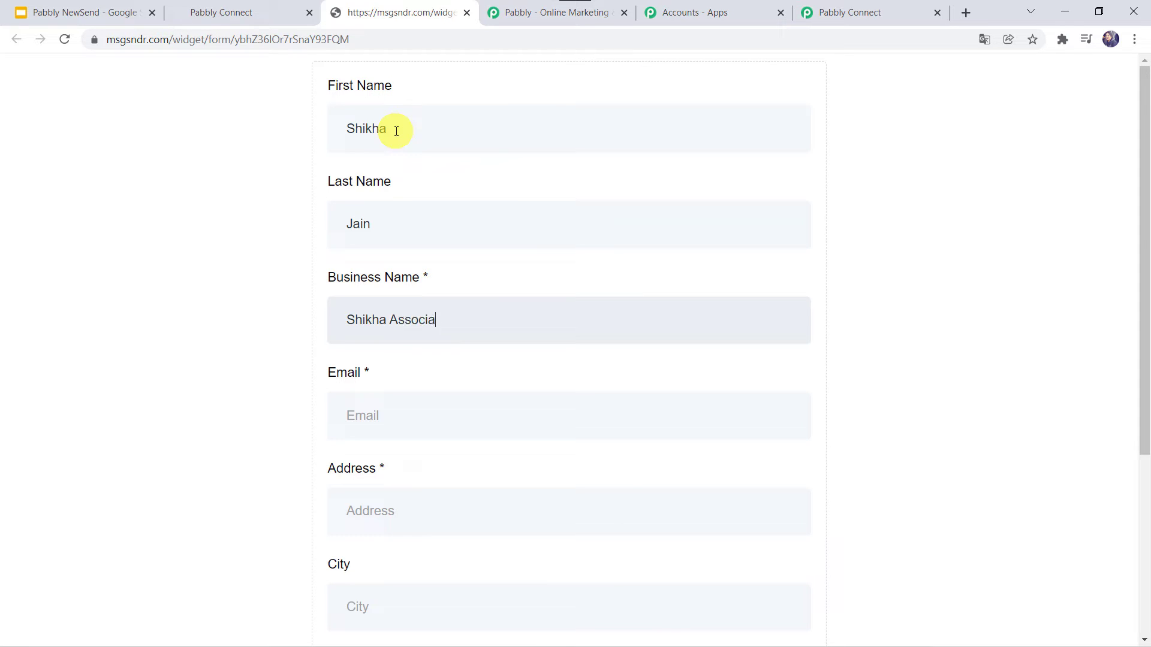
click(368, 433)
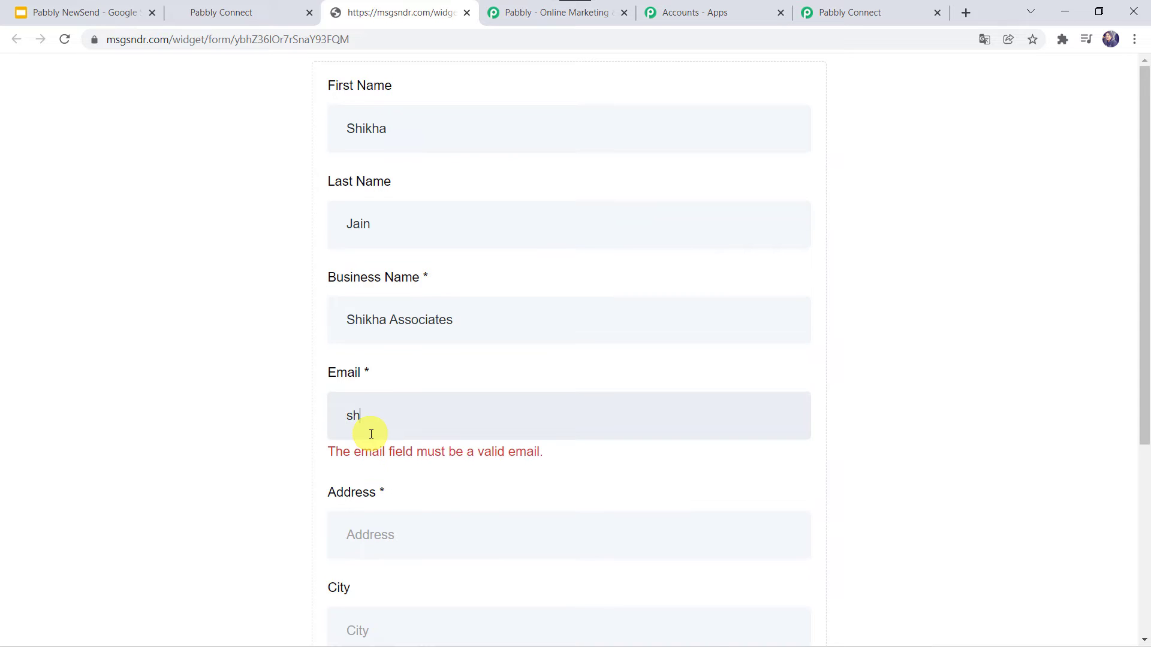
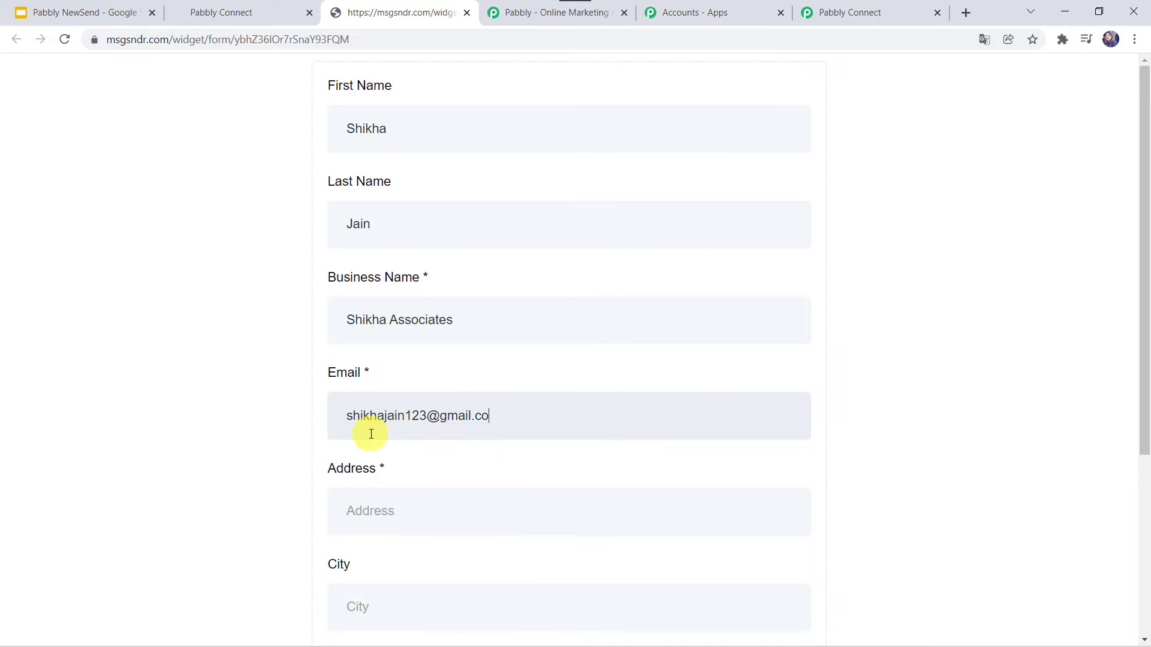
- Enter the contact's street address, city and state, and choose India as the country
key(Tab)
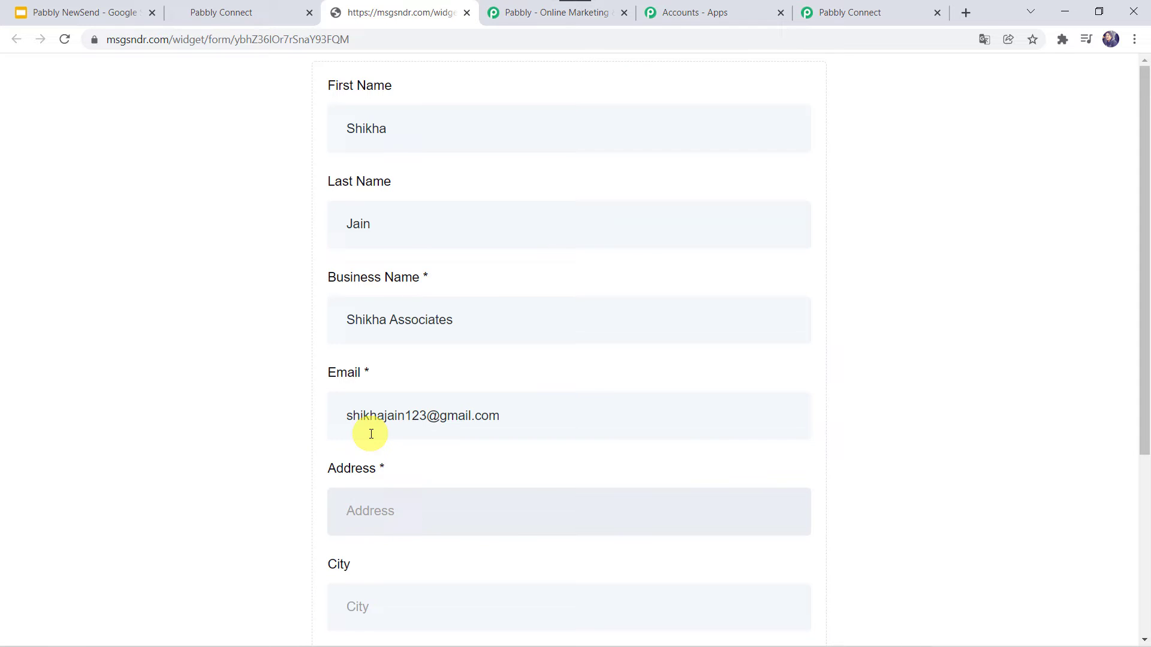
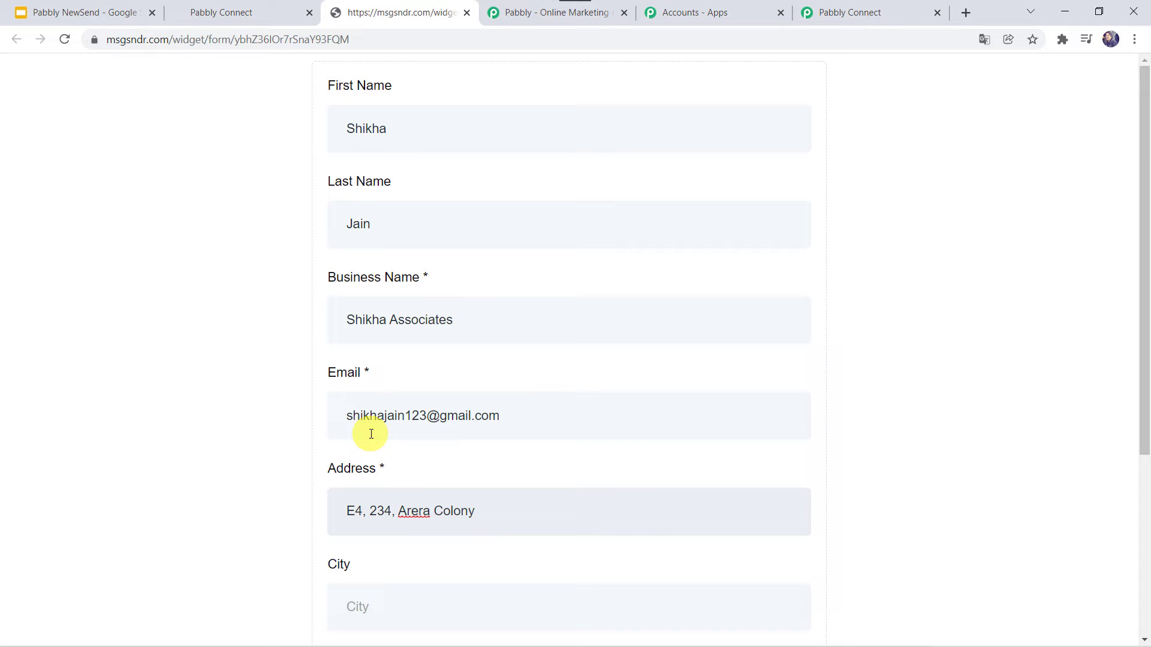
key(Tab)
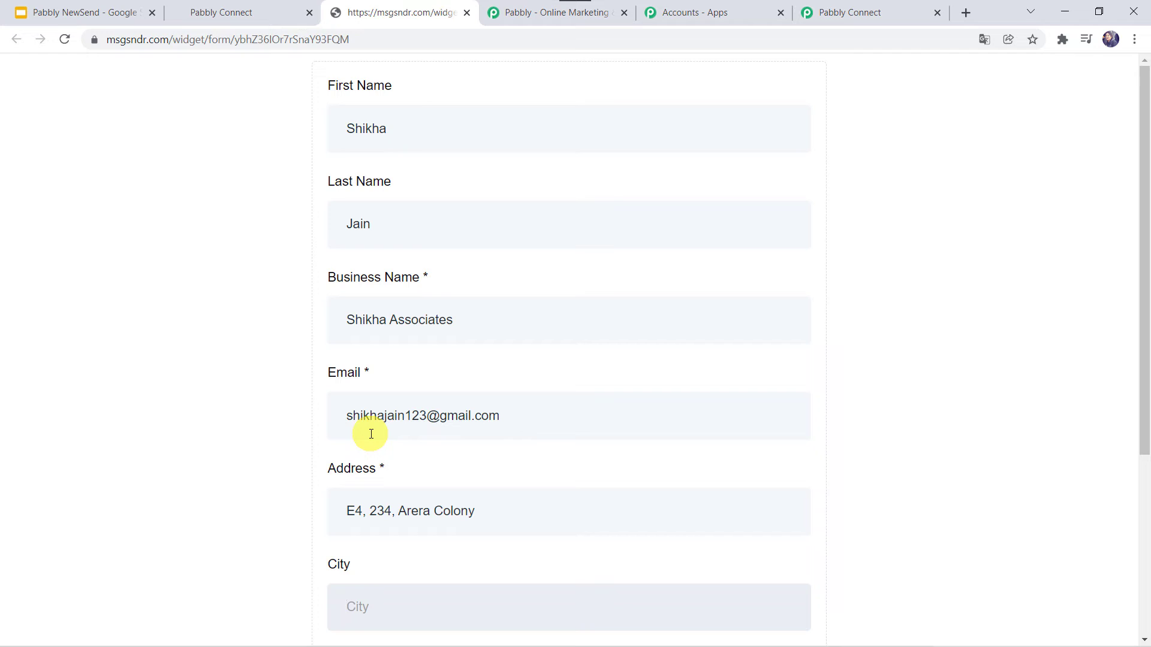
text(Bhopal)
scroll(371, 434, down, 5)
click(371, 434)
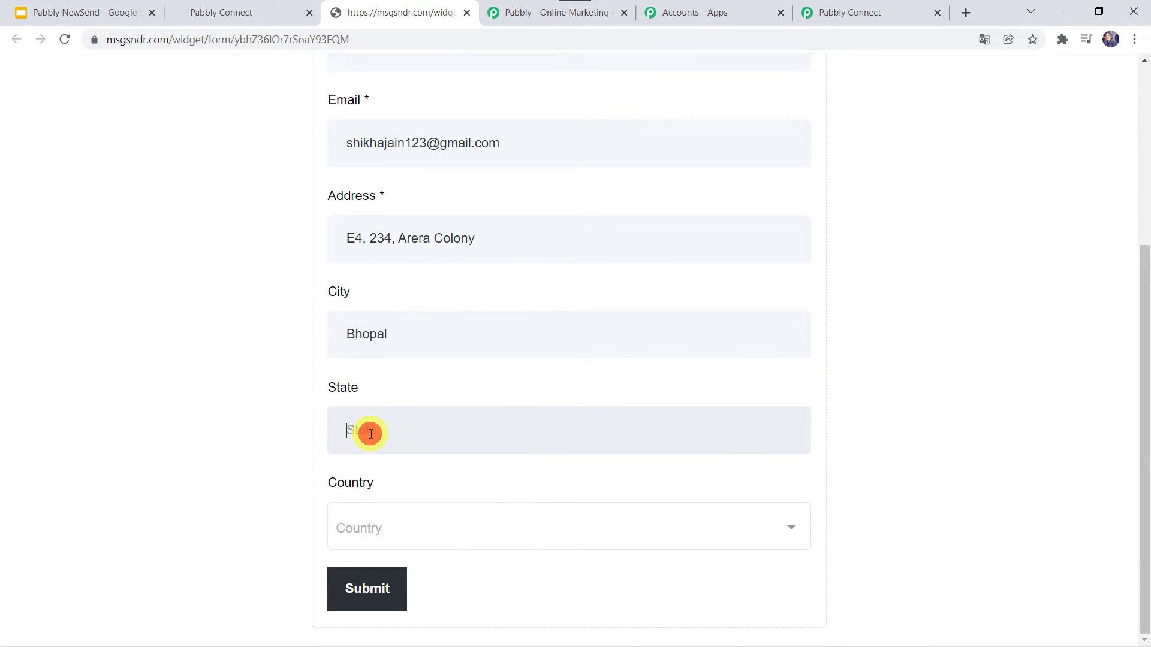
text(Madhya Pradesh)
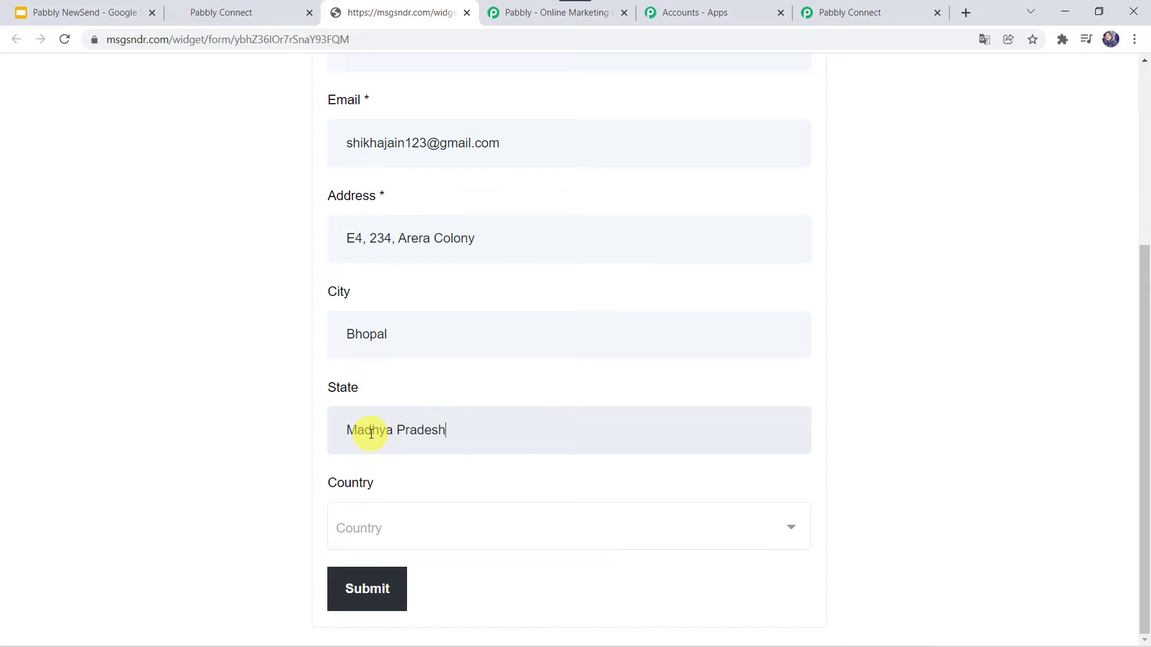
key(Tab)
text(Indi)
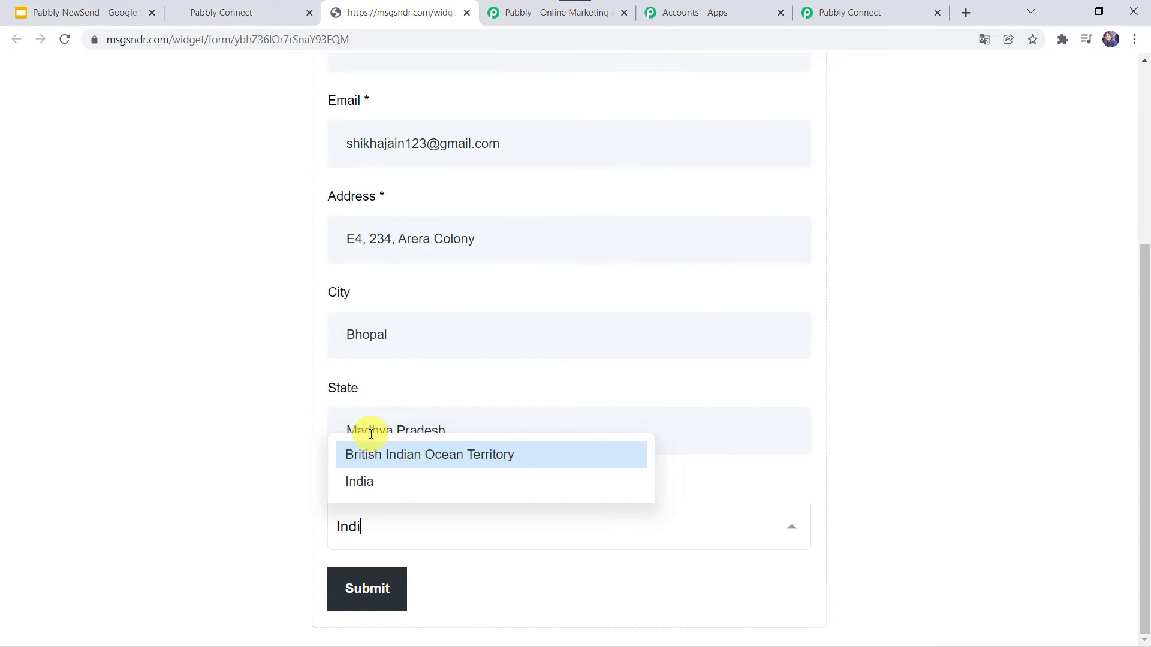
text(a)
click(359, 481)
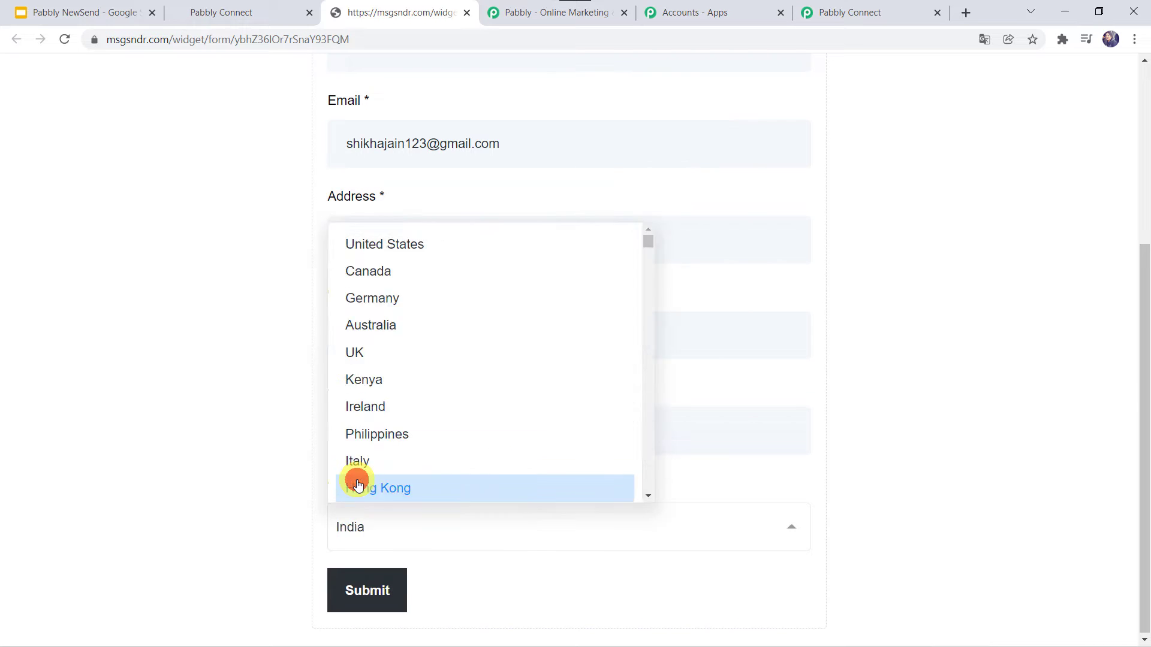
- Submit the New Client Form and return to the Pabbly Connect tab
scroll(304, 387, up, 5)
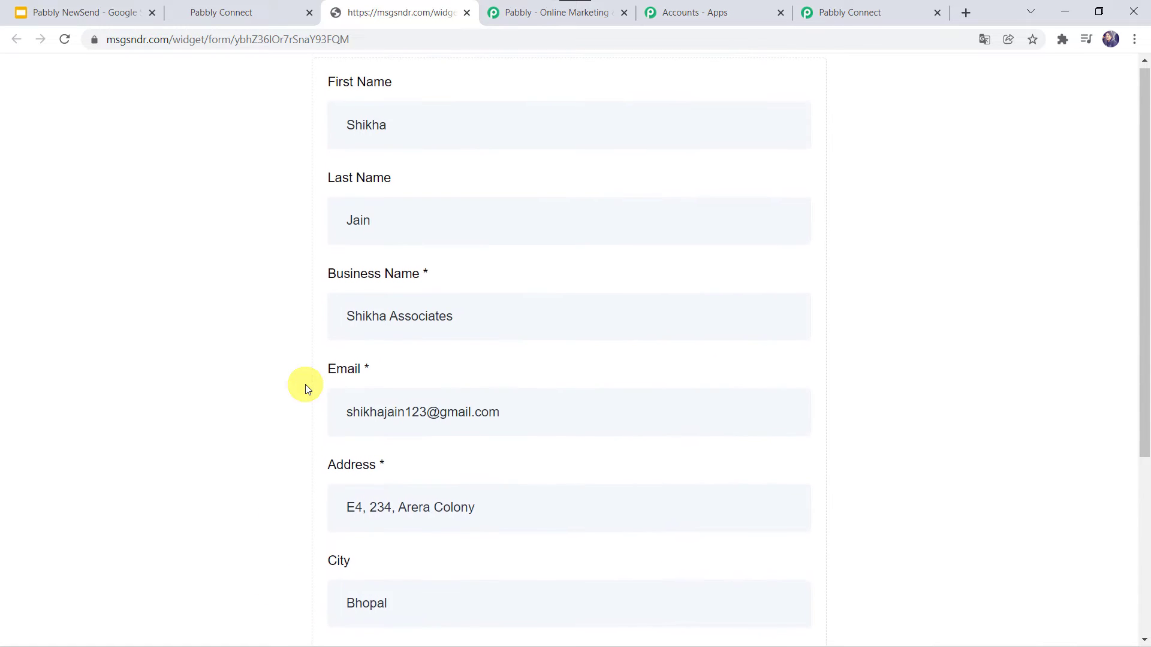
scroll(304, 387, down, 5)
click(376, 588)
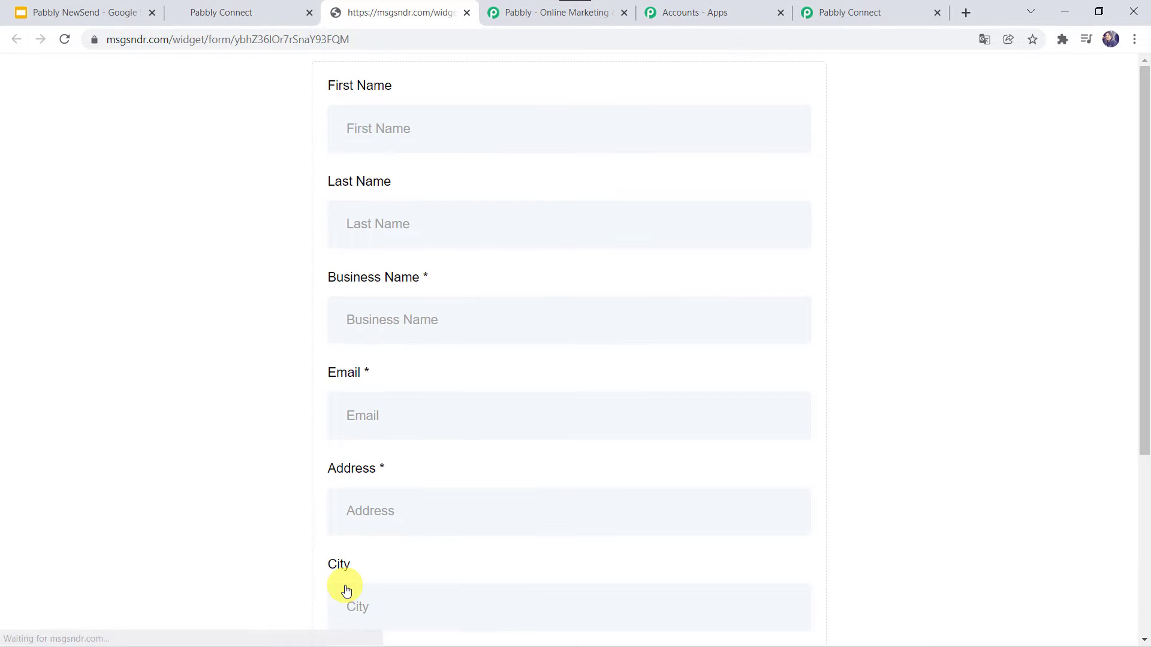
scroll(402, 250, down, 5)
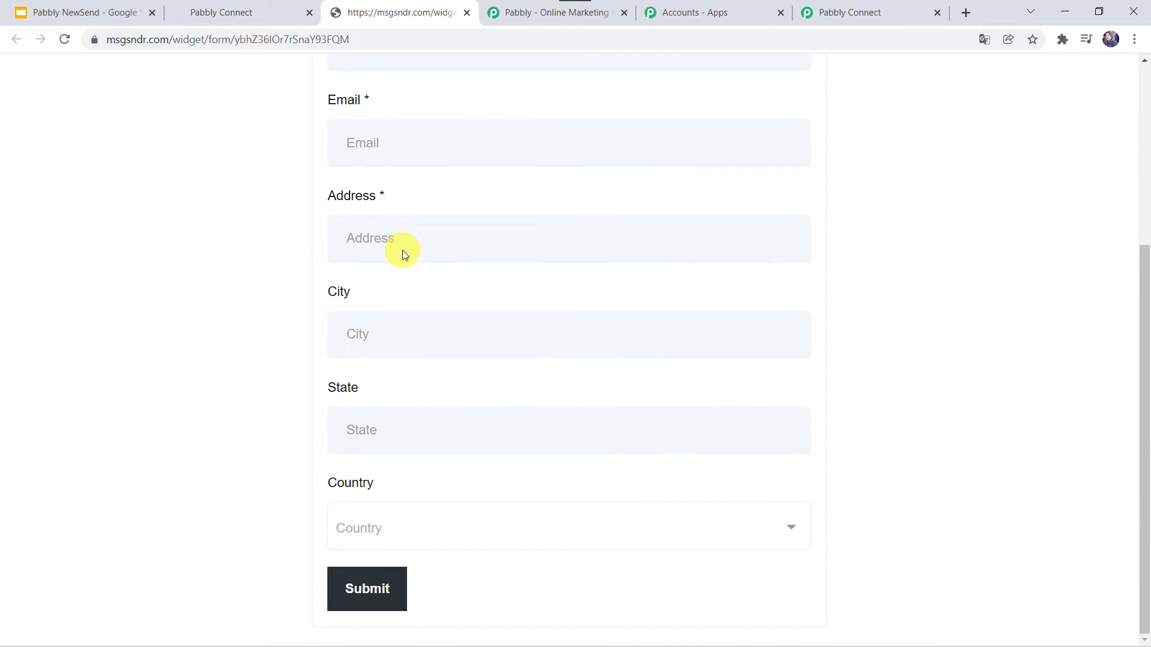
scroll(402, 250, up, 3)
click(859, 12)
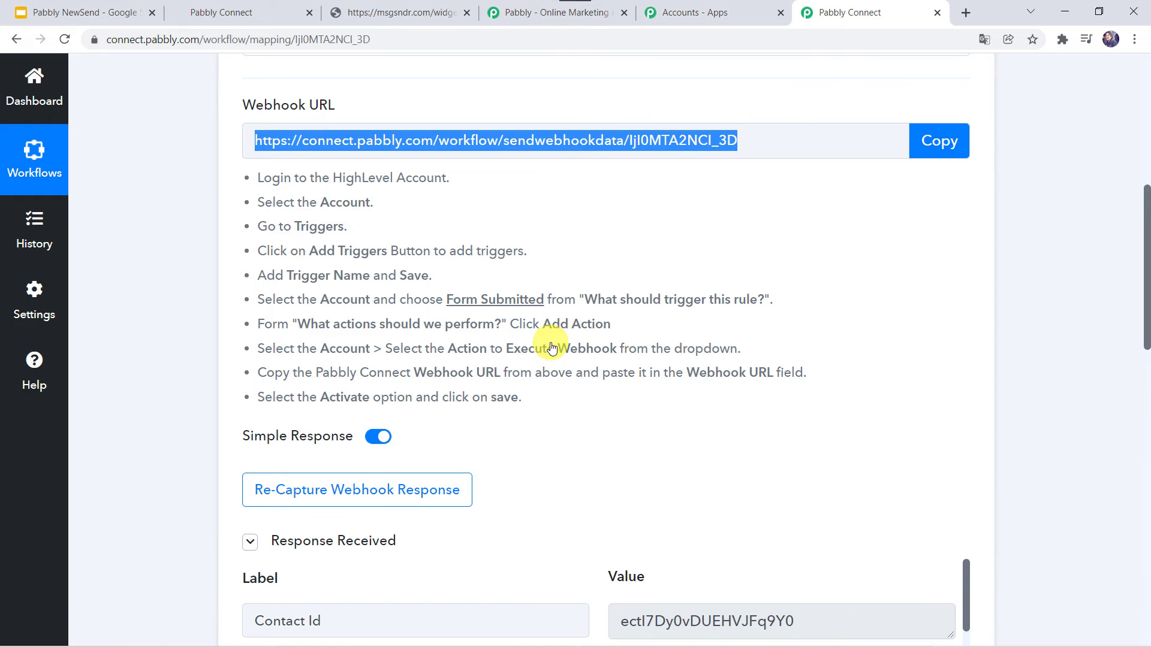
- Scroll through the received webhook fields, from Contact Id down to Contact Source and Contact Type
scroll(177, 551, down, 7)
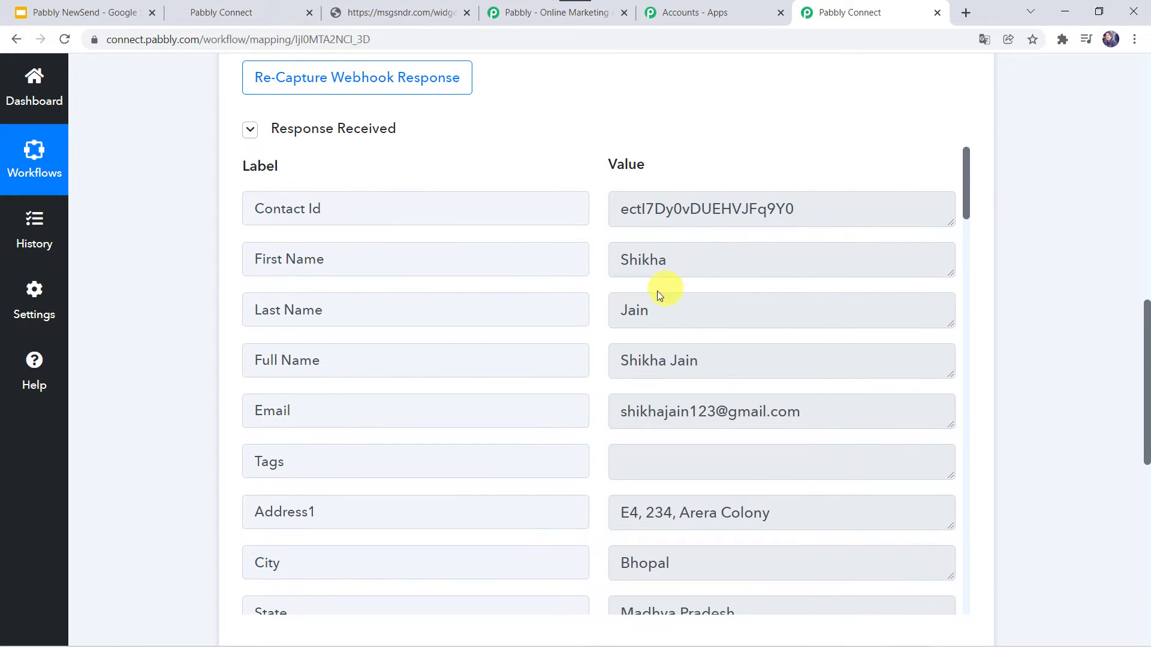
scroll(649, 358, down, 1)
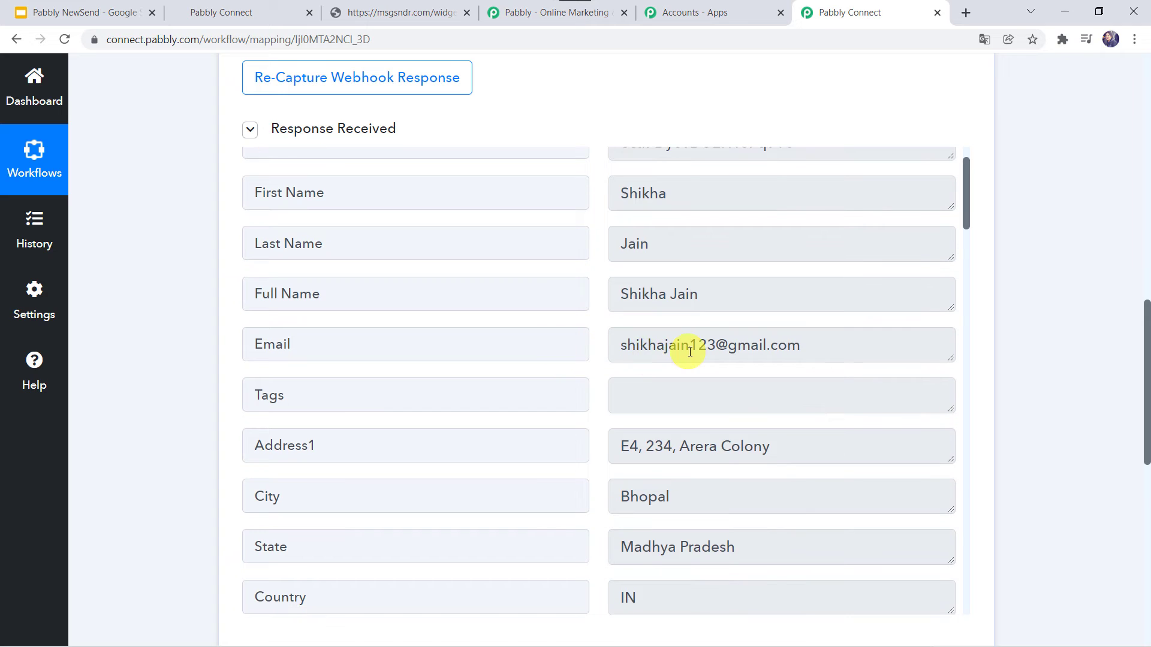
scroll(543, 380, down, 2)
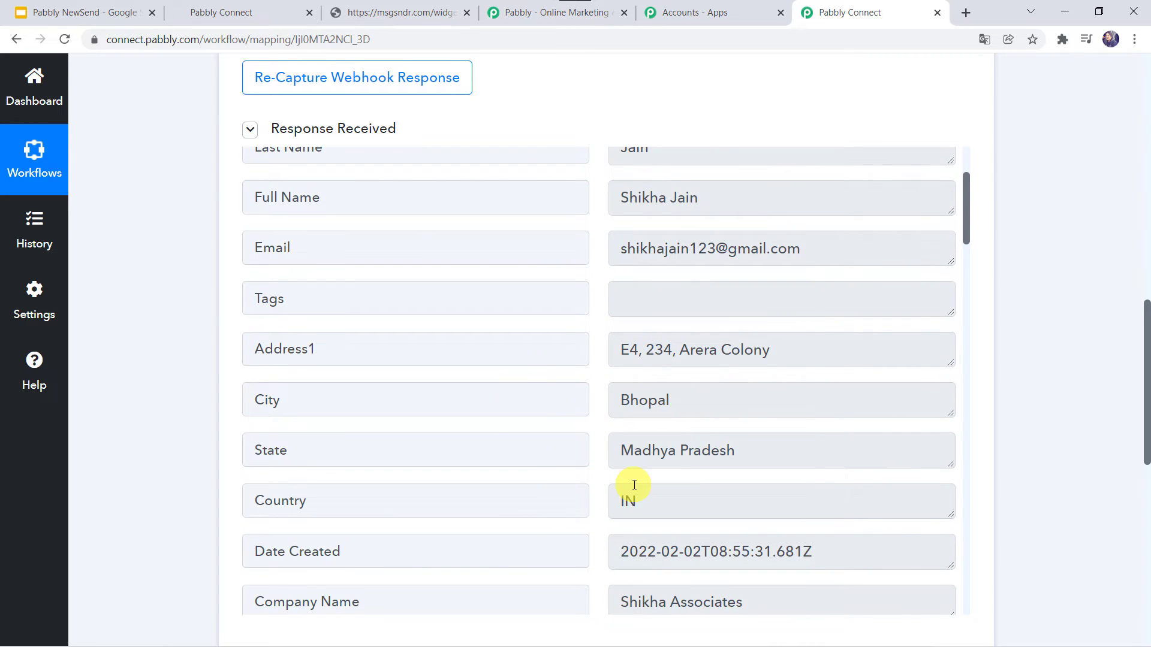
scroll(630, 483, down, 3)
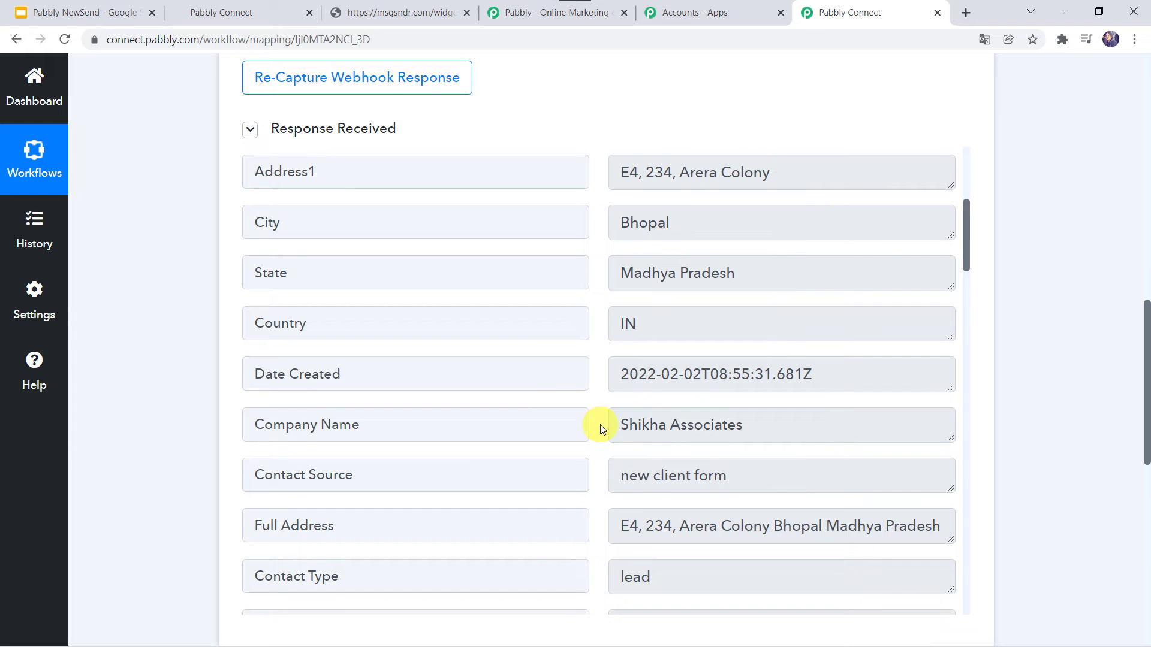
scroll(531, 327, up, 6)
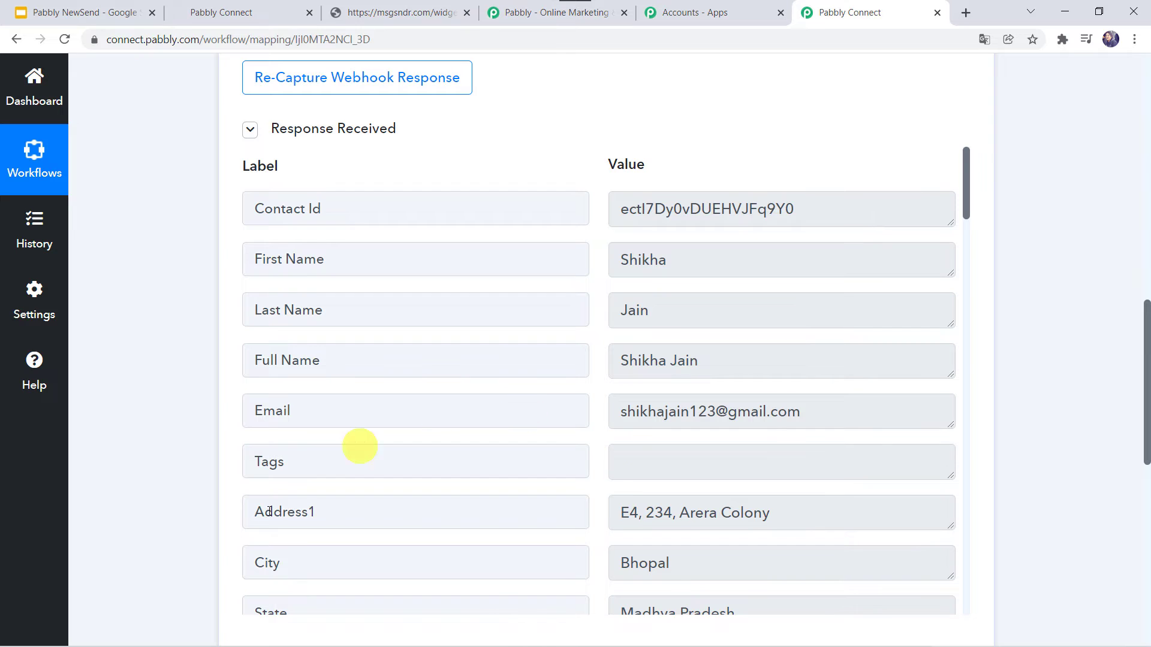
scroll(170, 570, down, 7)
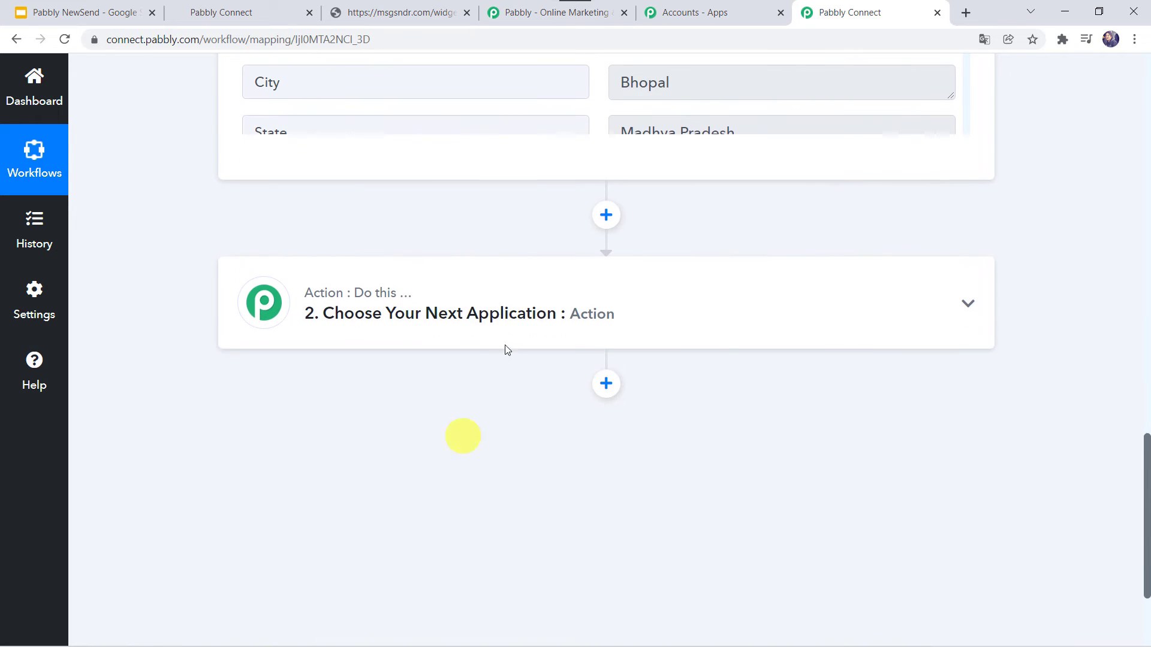
- Choose HighLevel as the app for the next action step
click(474, 316)
click(317, 420)
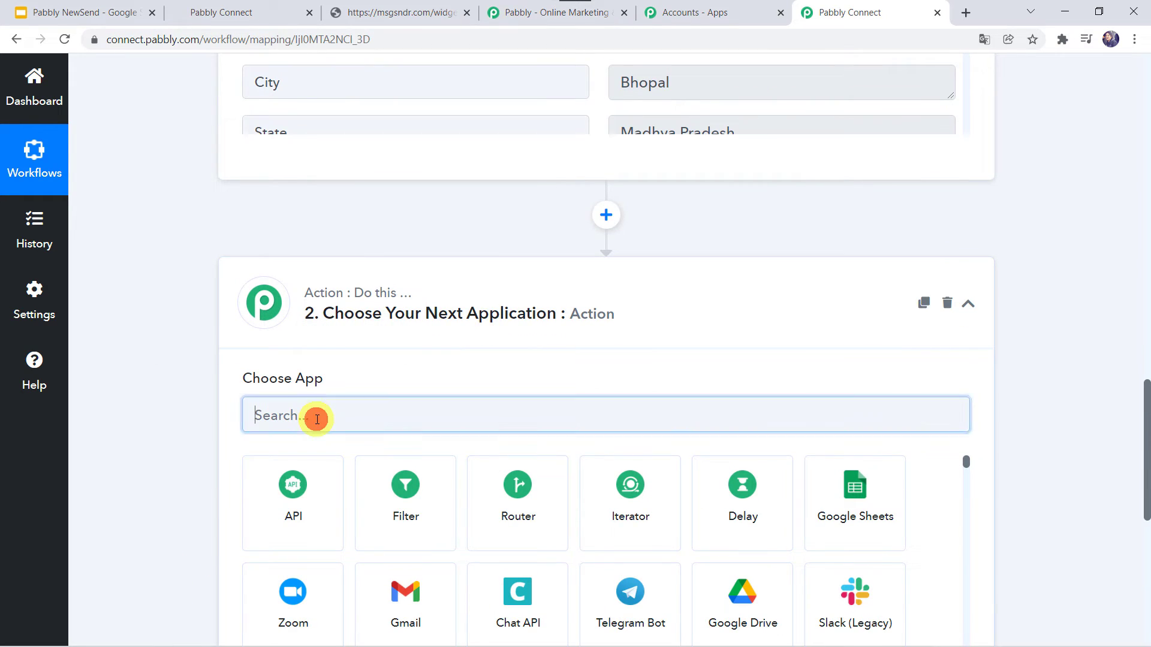
text(Hi)
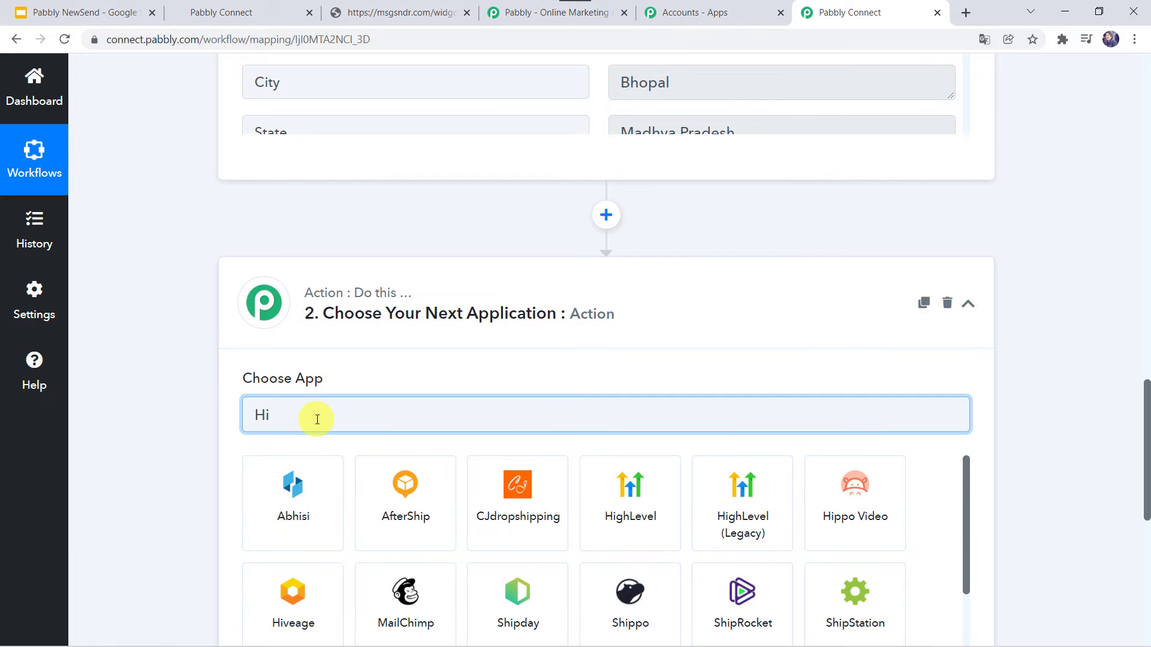
text(gh)
click(296, 515)
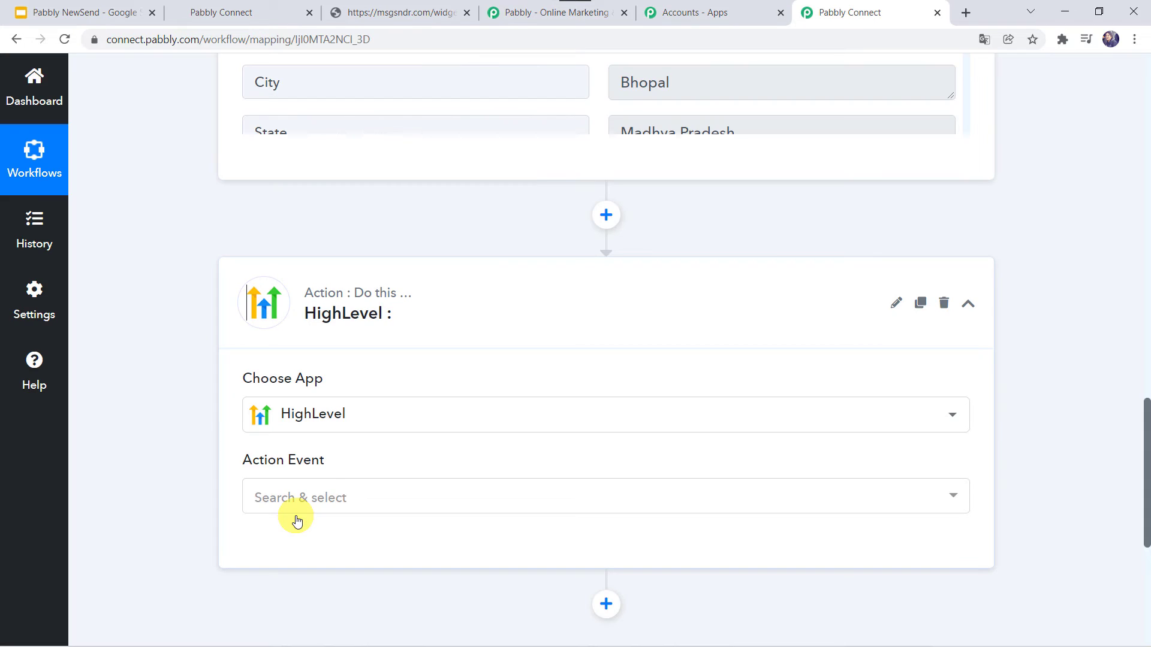
- Set the action event to Create Location and start connecting an account
scroll(209, 466, down, 1)
scroll(208, 466, down, 1)
click(304, 335)
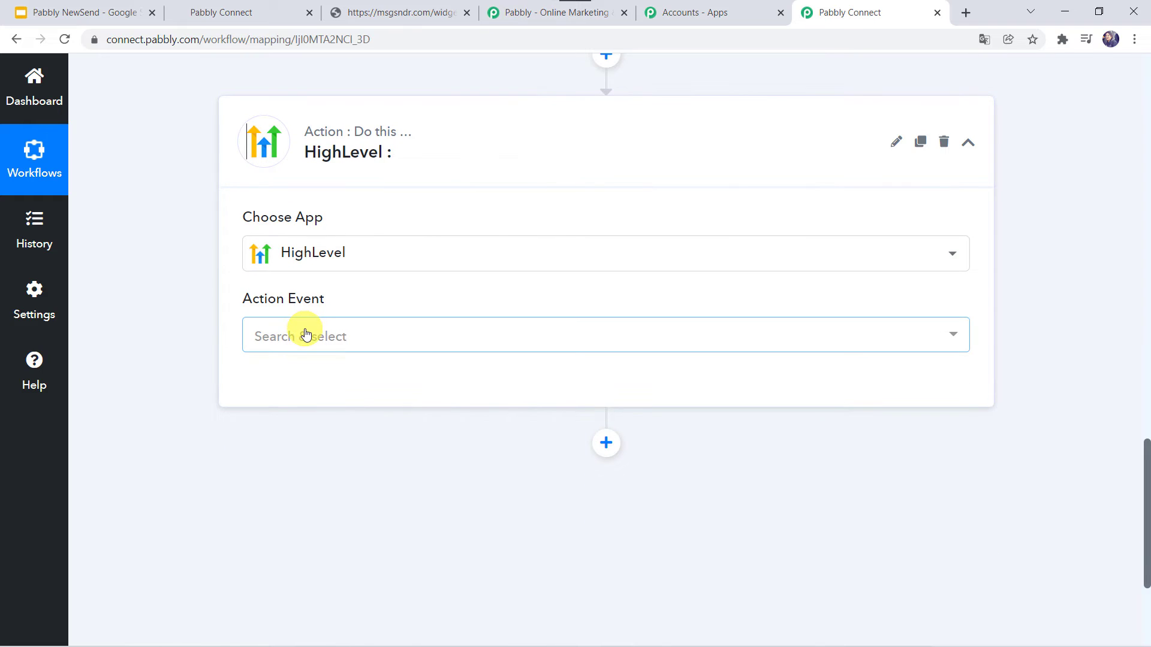
scroll(346, 458, down, 2)
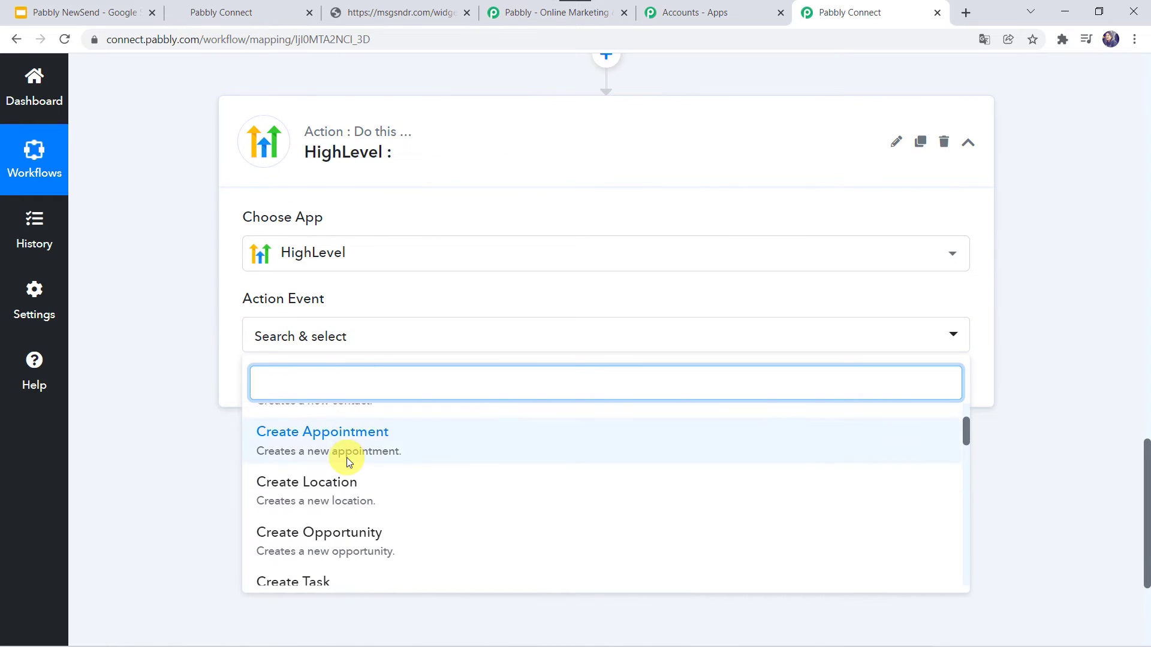
click(293, 486)
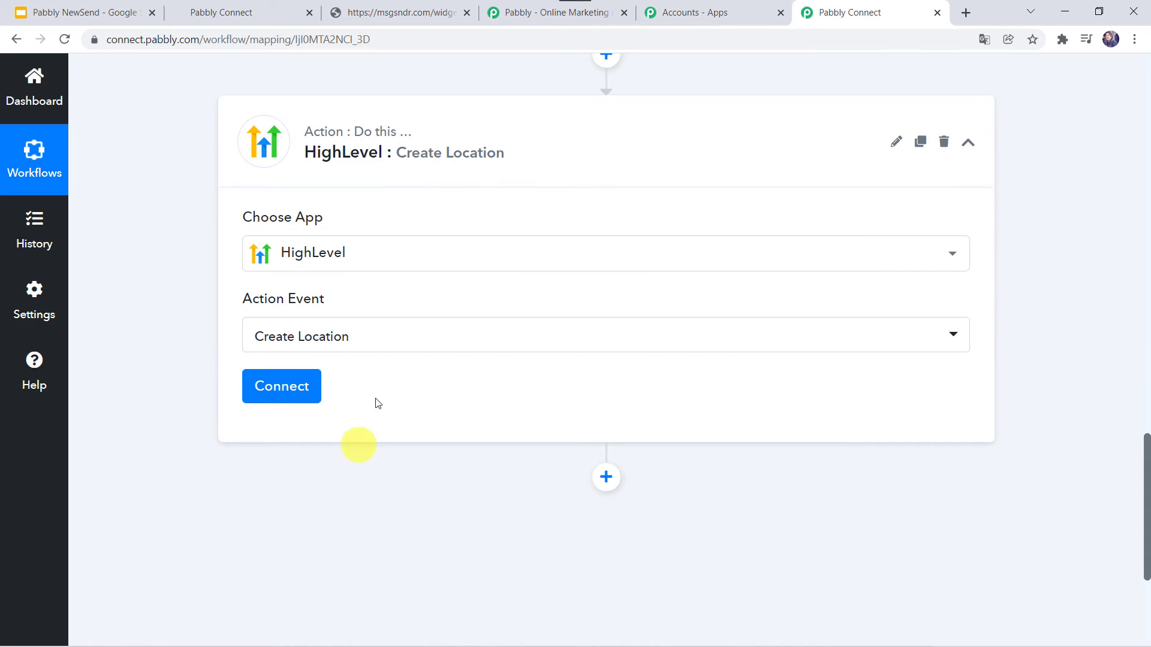
click(290, 401)
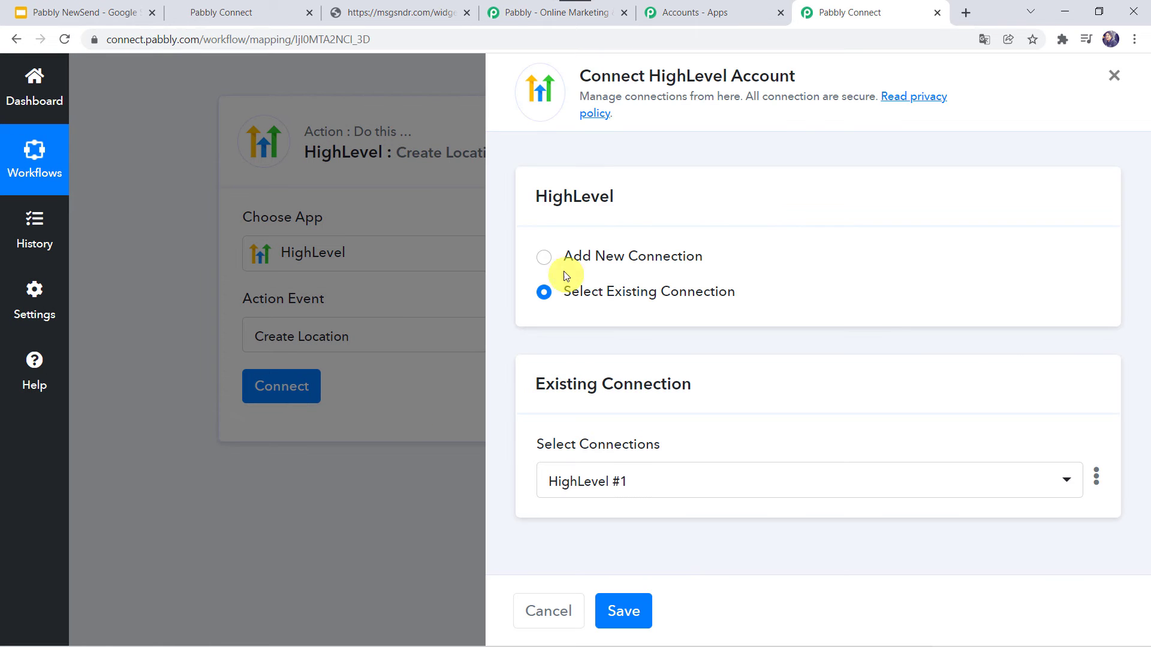
- Add a new connection named HighLevel #2, then switch to the HighLevel browser tab
click(579, 257)
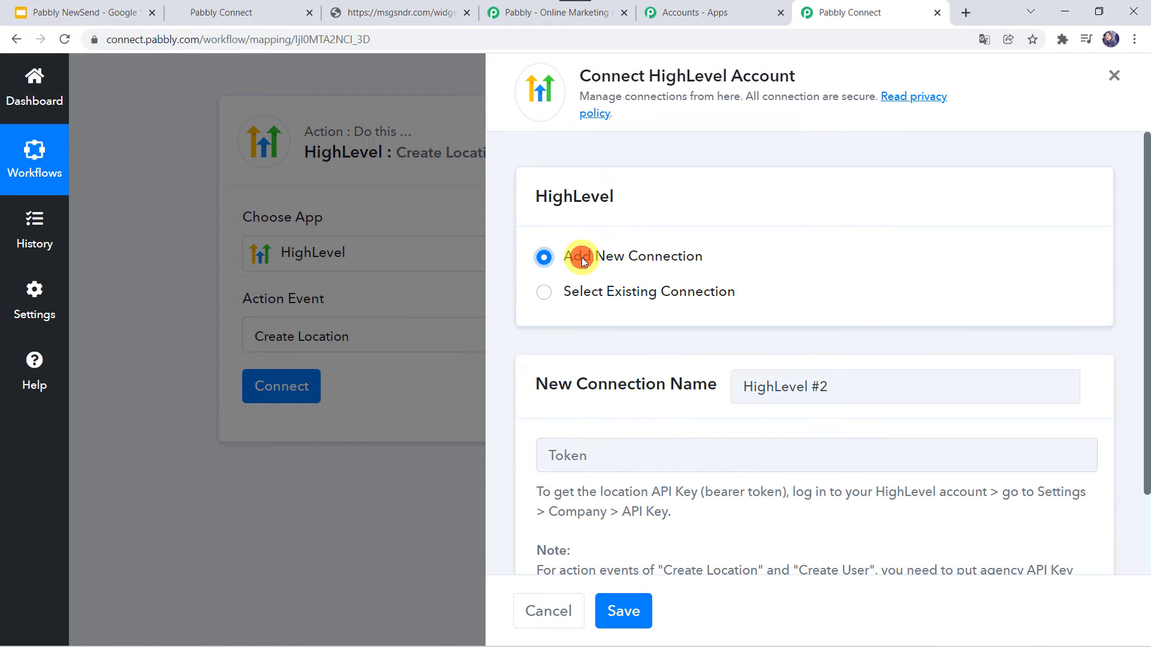
scroll(652, 353, down, 2)
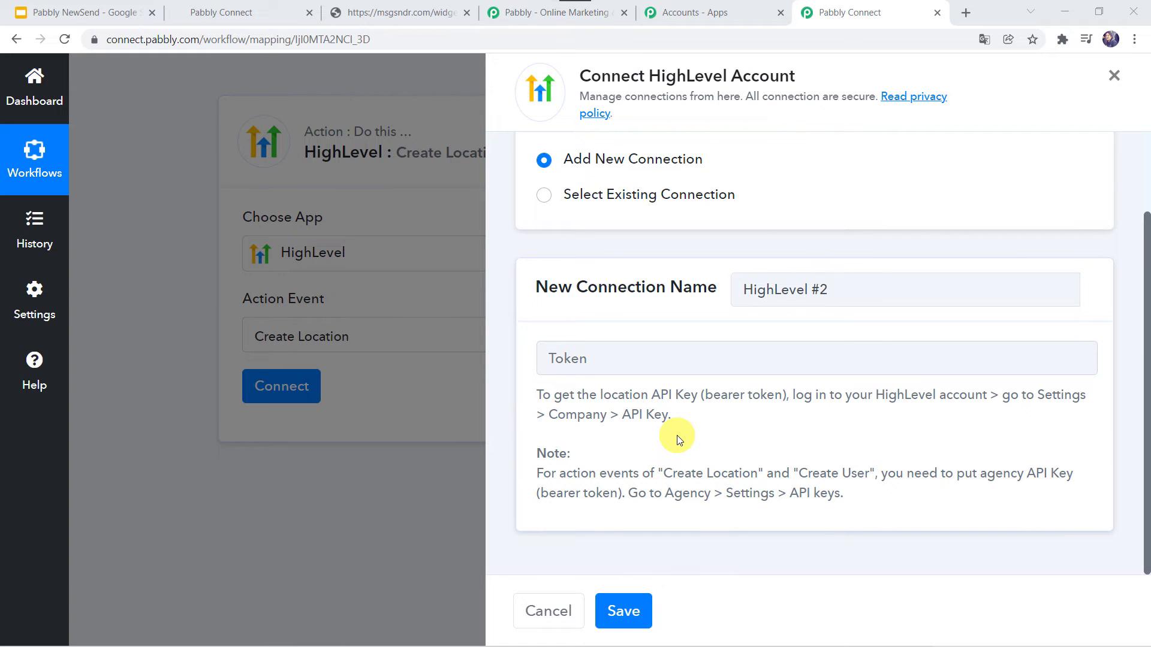
click(246, 14)
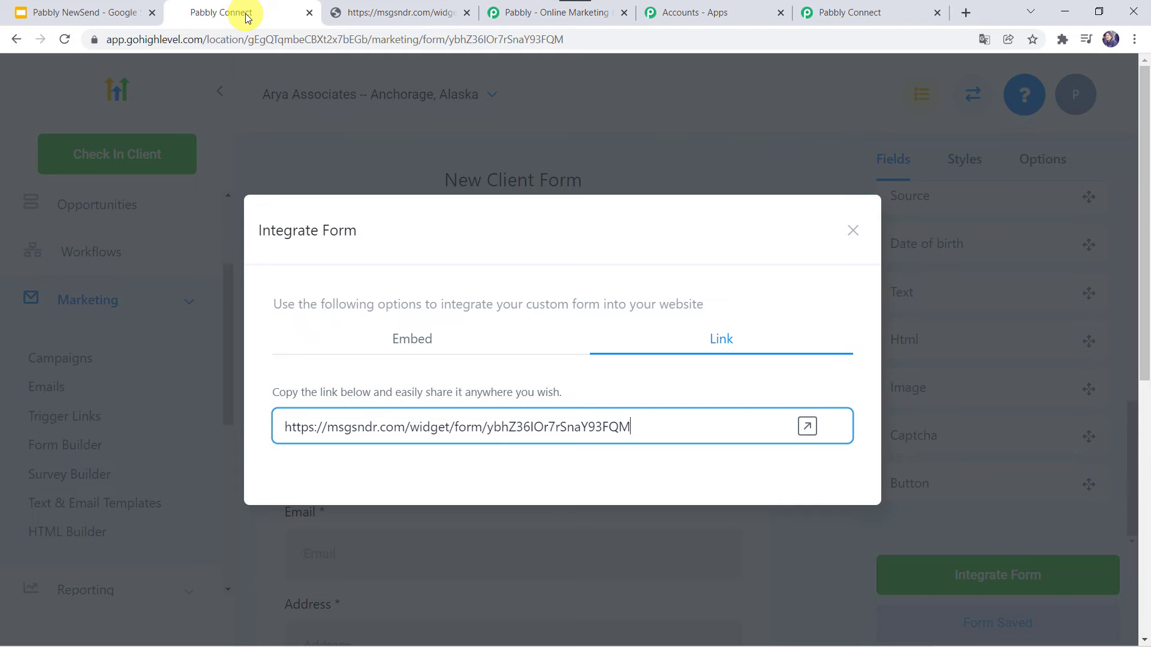
- Close the form dialog, go to agency Settings > API Keys, and copy the New Agency Key
click(206, 144)
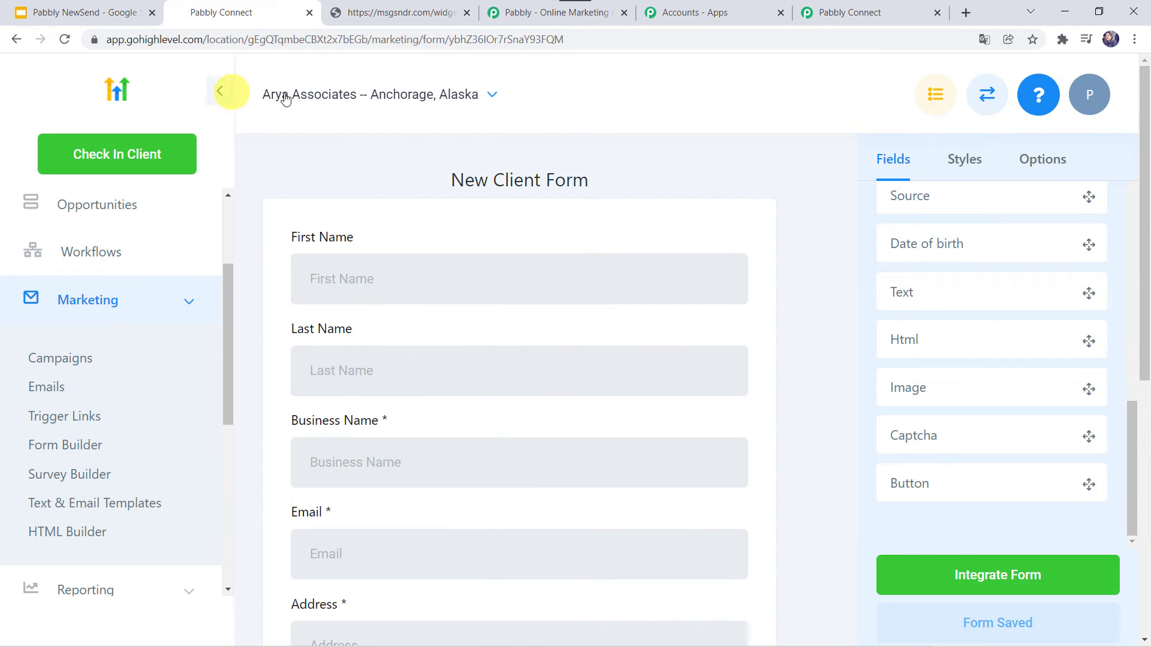
click(985, 99)
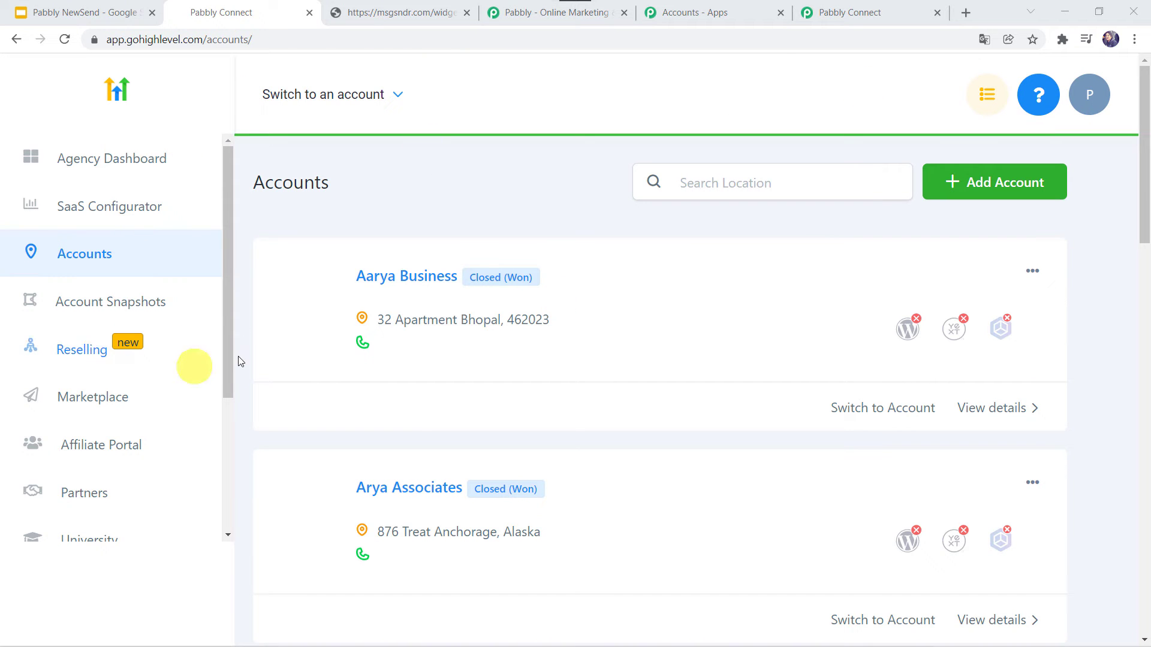
scroll(118, 408, down, 3)
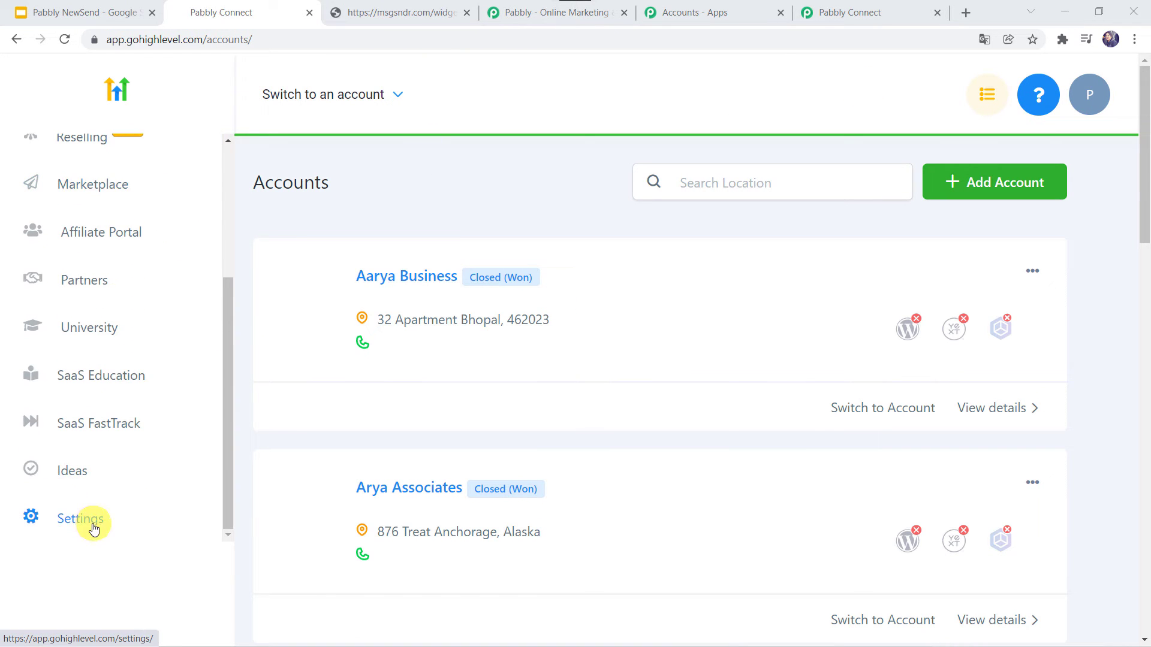
click(93, 528)
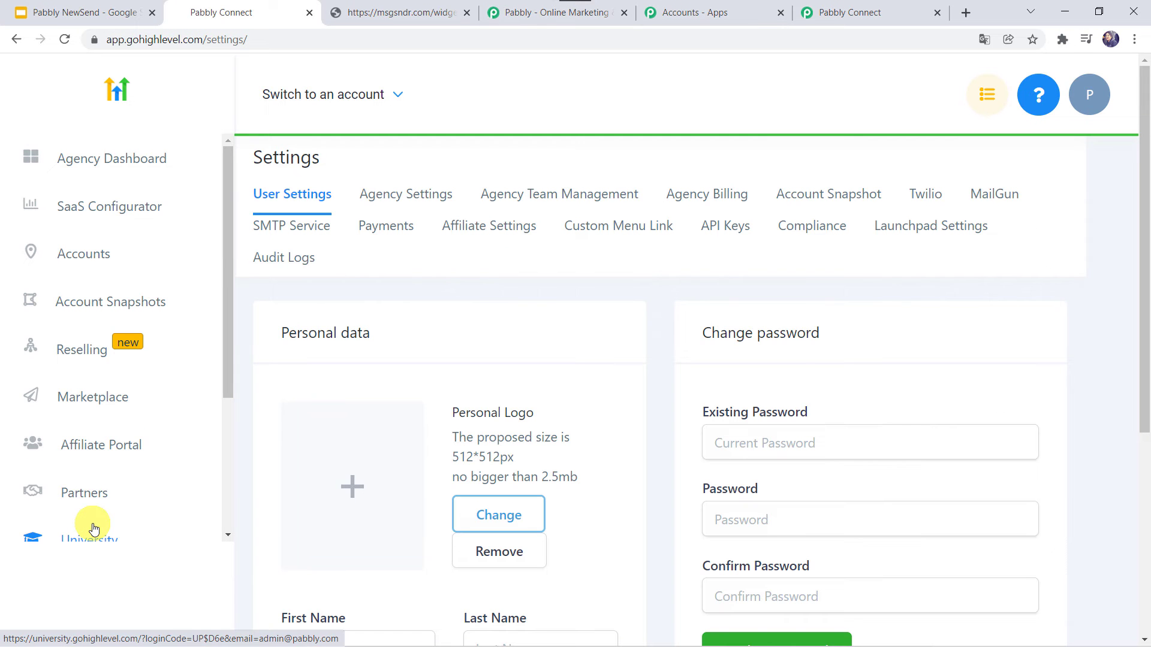
click(728, 232)
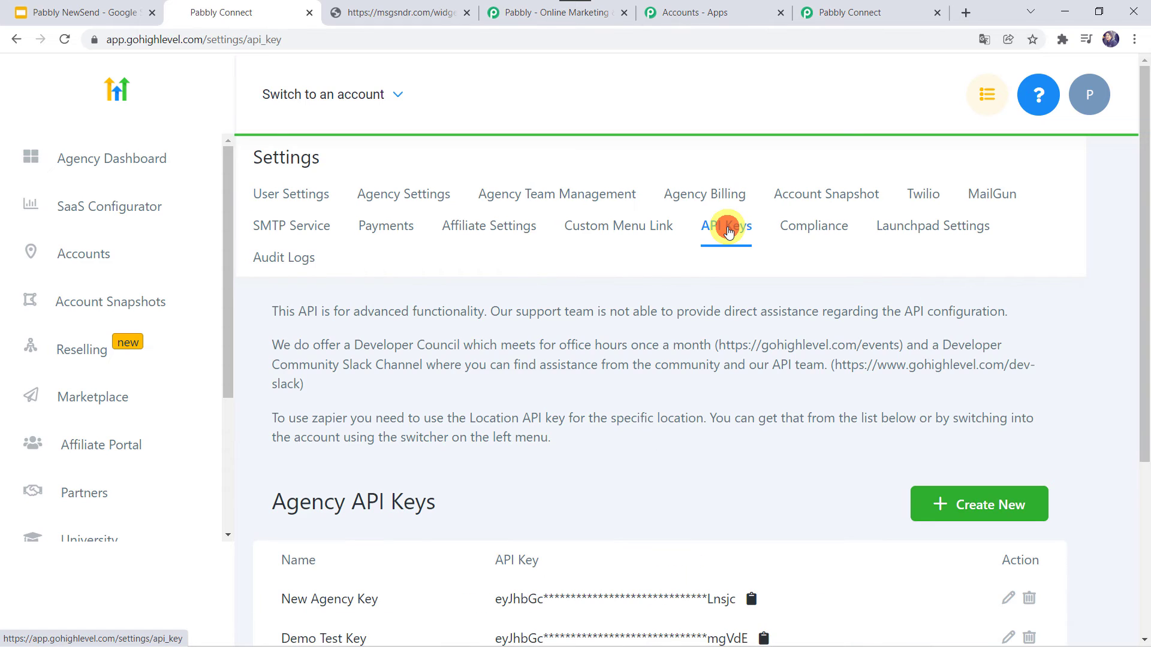
scroll(617, 411, down, 3)
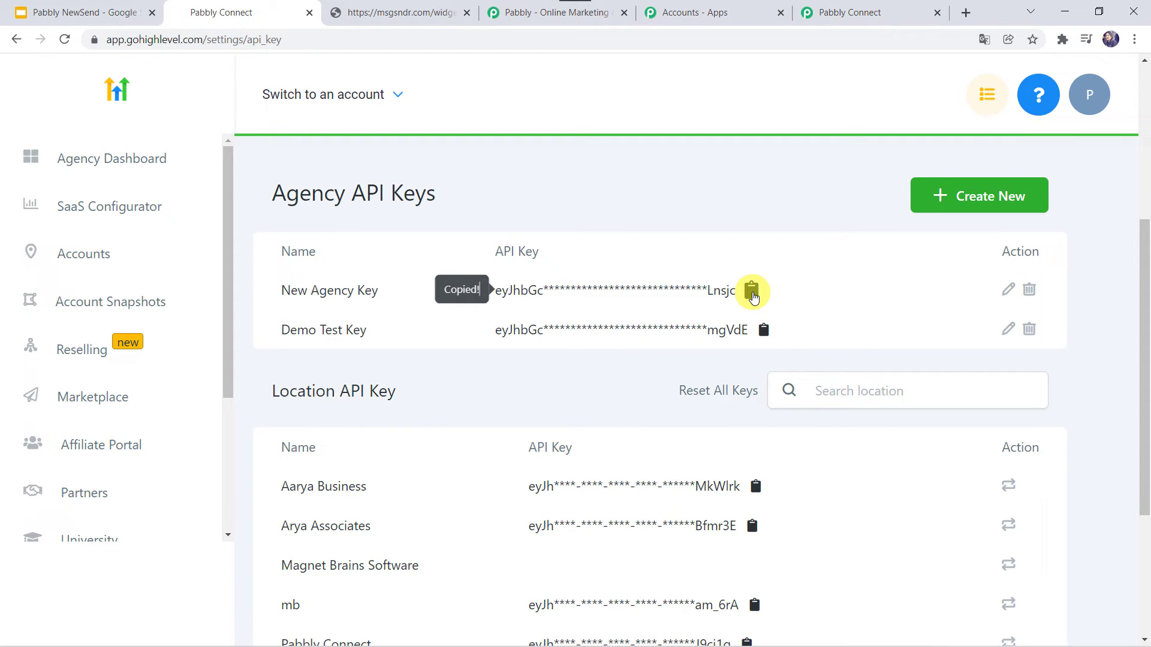
click(953, 206)
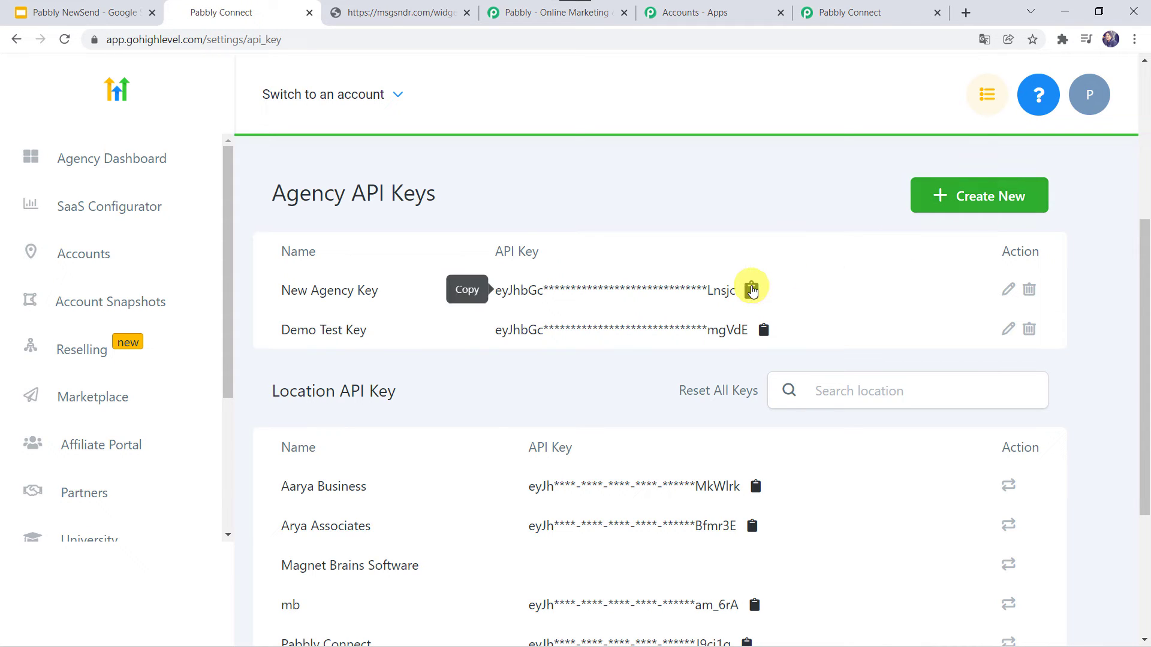
- Paste the agency API key into the HighLevel #2 Token field and save the connection
click(840, 12)
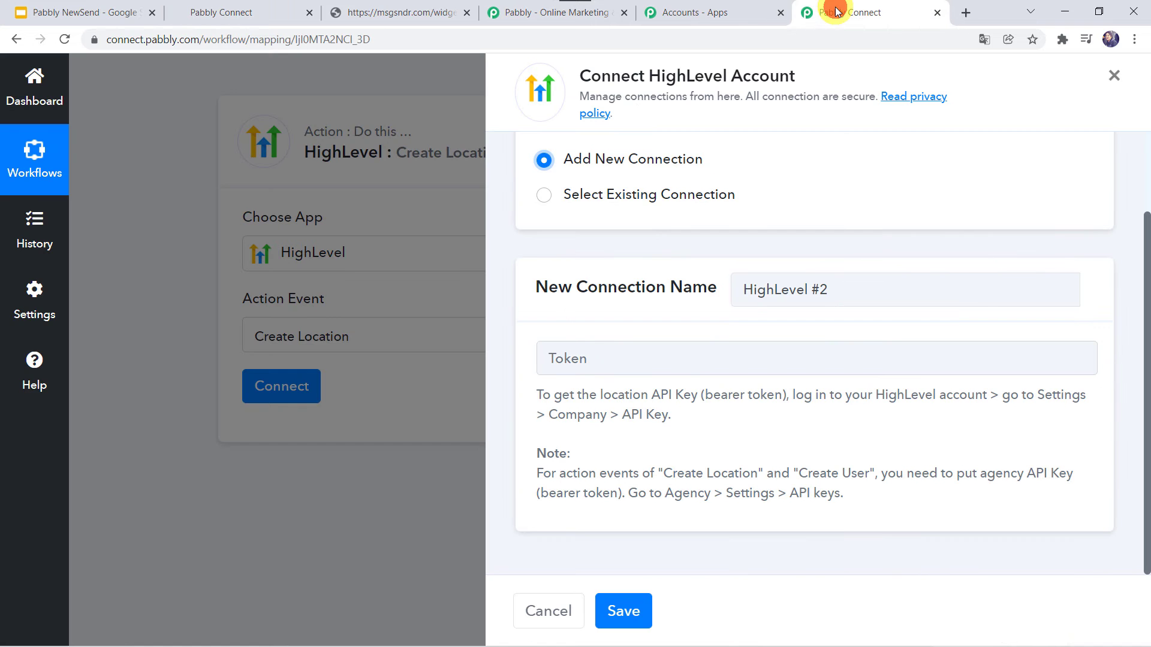
right_click(583, 365)
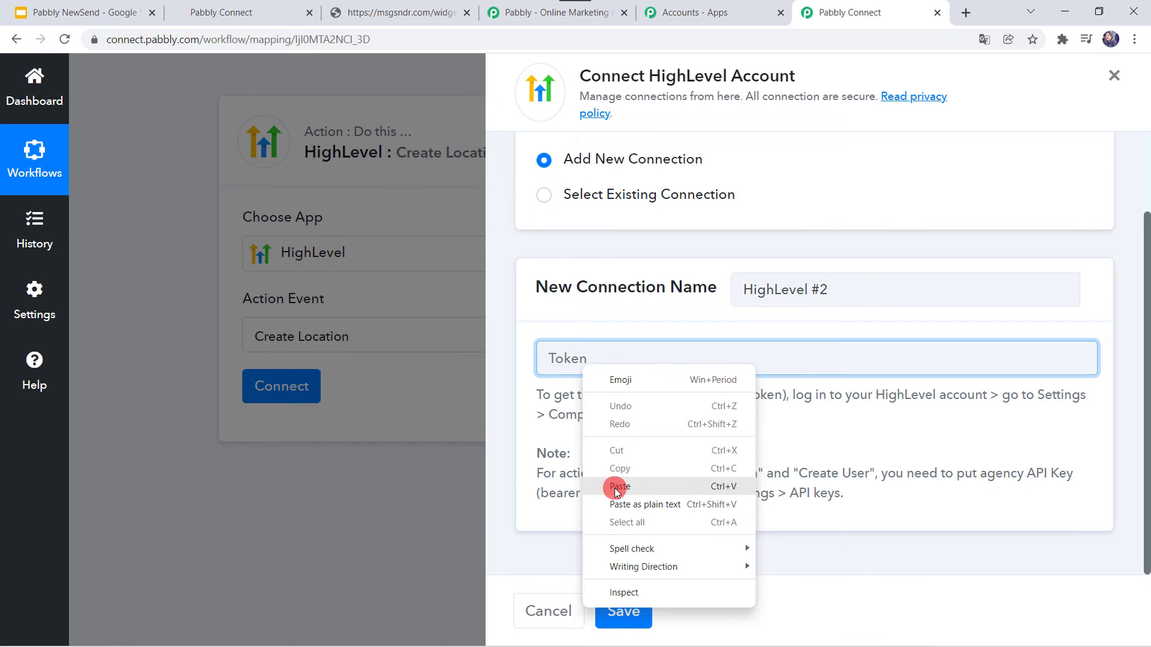
click(620, 487)
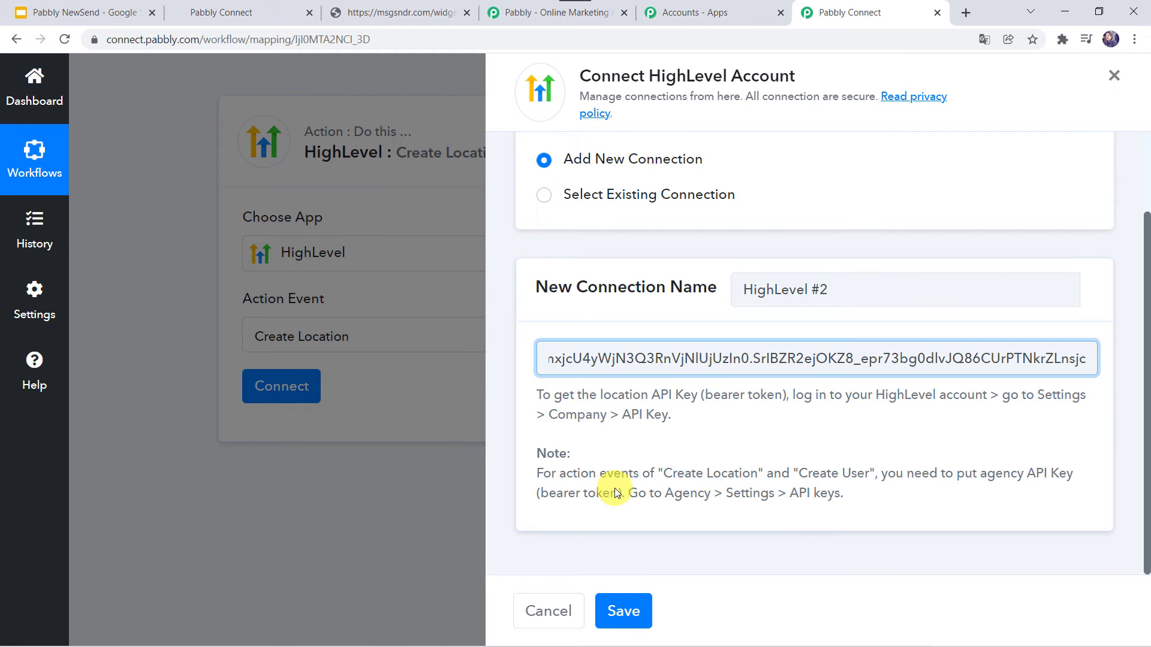
click(620, 622)
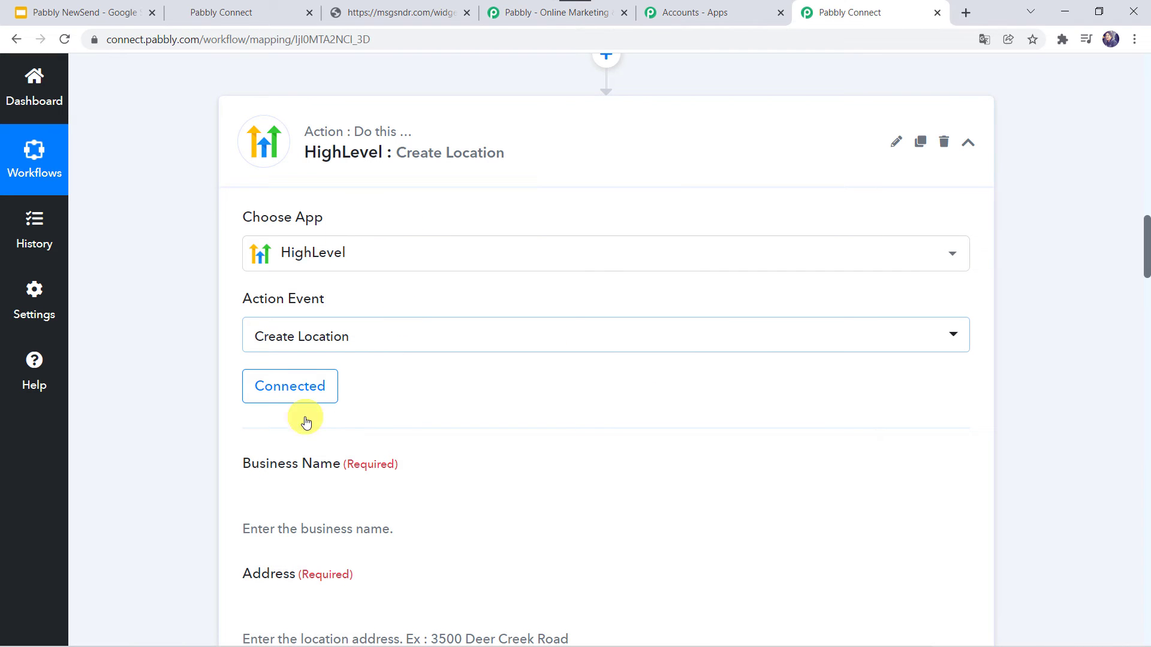
- Map the form's Company Name into the Business Name field
scroll(411, 372, down, 4)
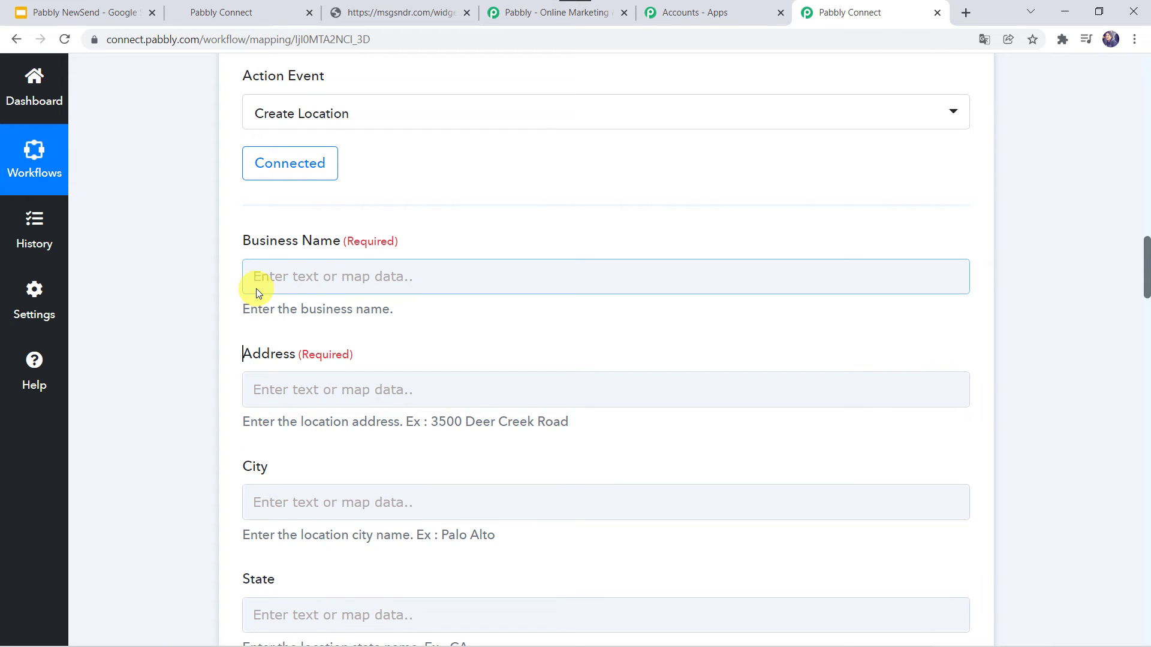
scroll(257, 289, up, 6)
scroll(257, 289, up, 7)
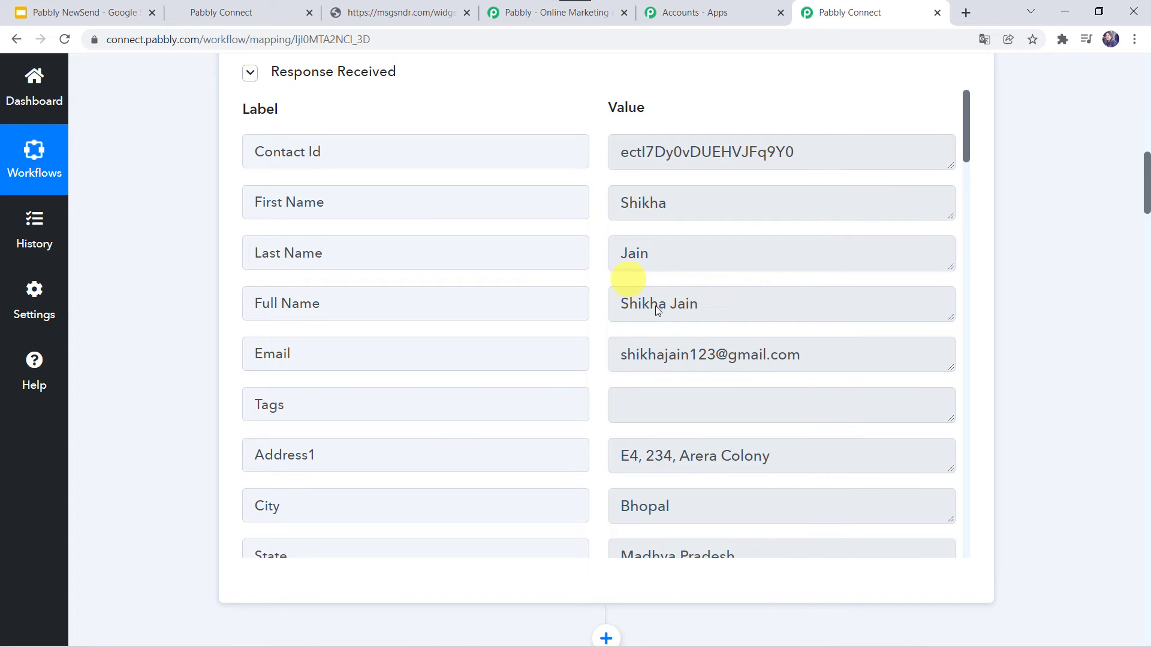
scroll(661, 289, up, 7)
scroll(662, 291, down, 7)
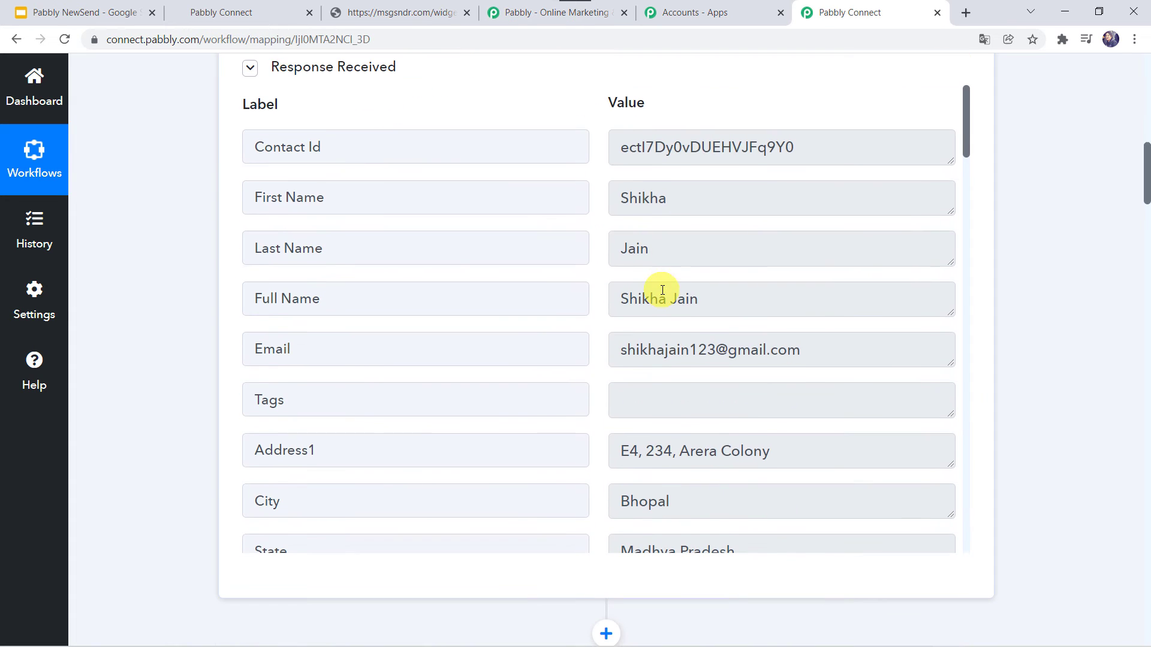
scroll(174, 460, down, 15)
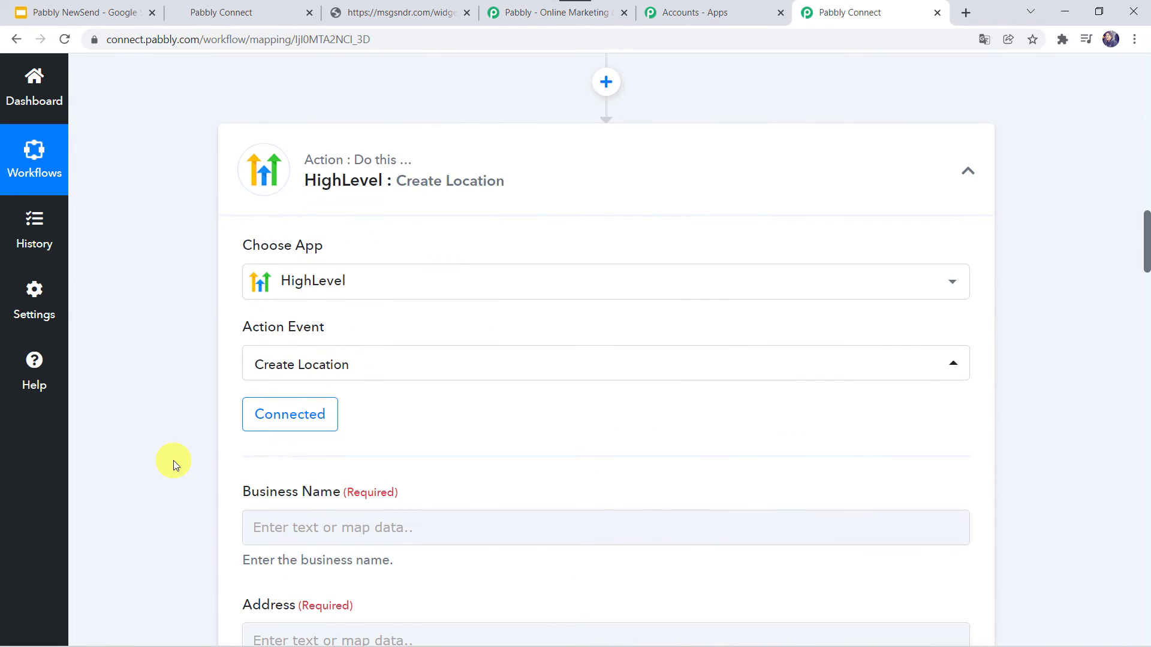
click(296, 190)
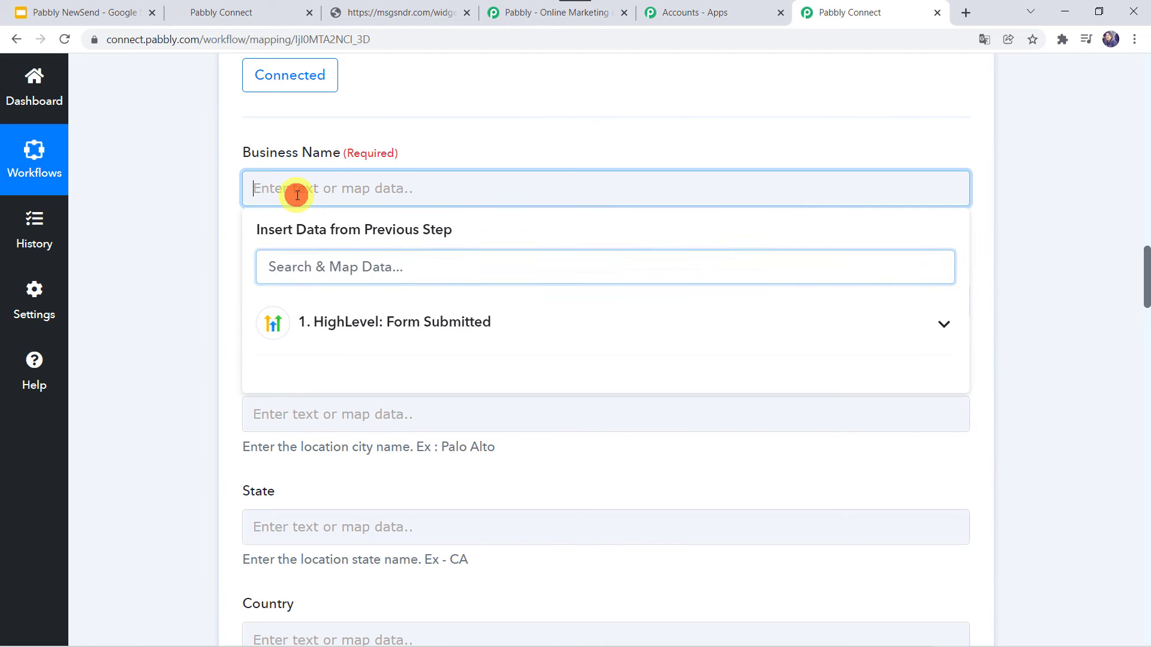
click(321, 312)
text(nam)
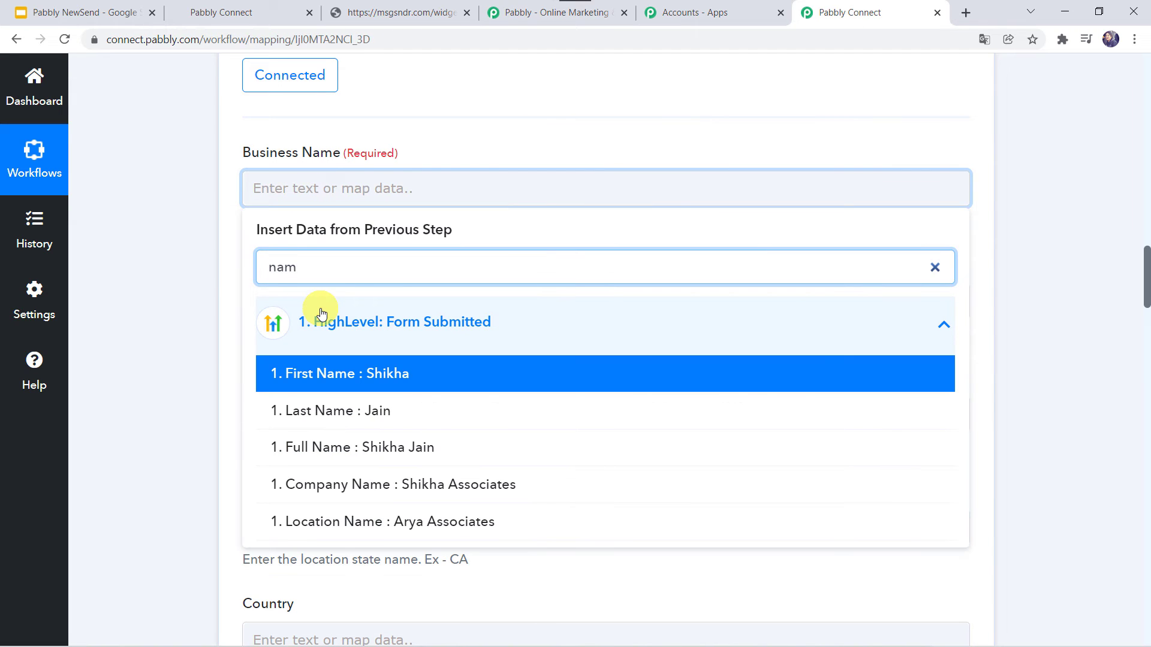
click(336, 492)
click(229, 317)
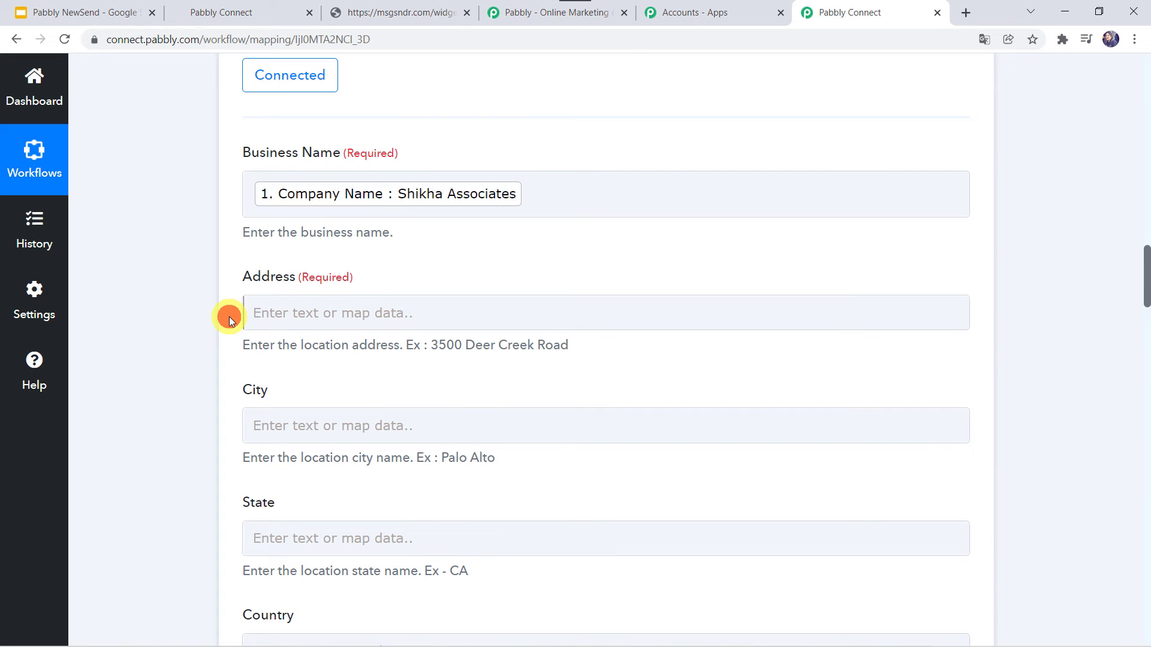
- Map the form's Full Address into the Address field
scroll(231, 322, down, 1)
click(257, 250)
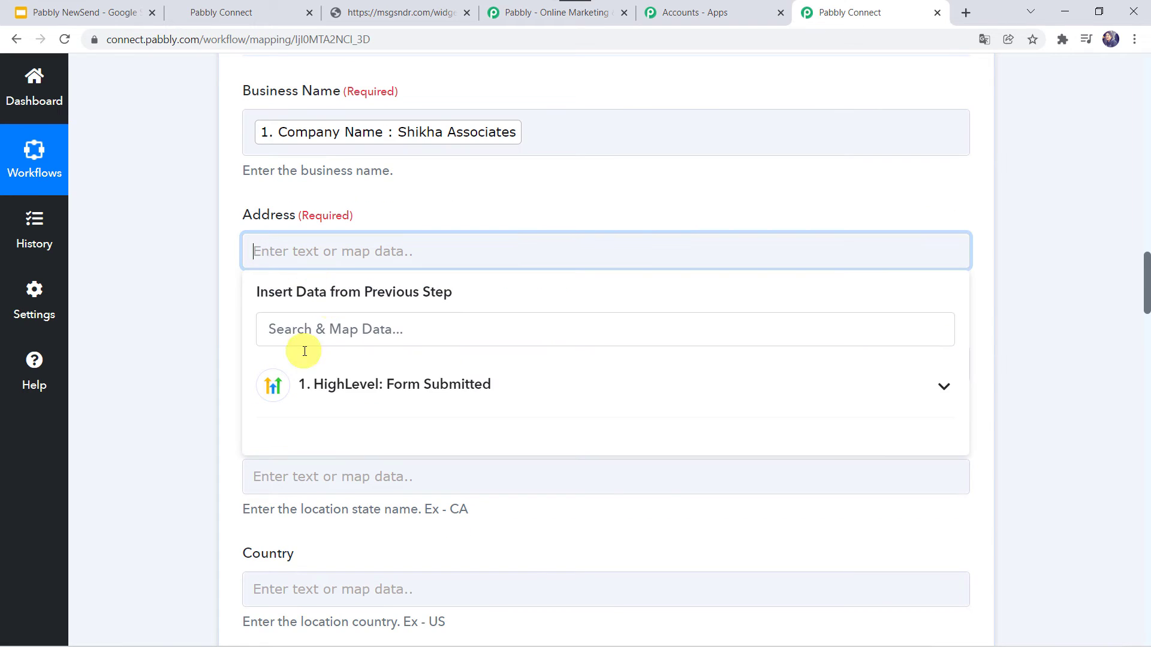
click(293, 402)
scroll(319, 498, down, 3)
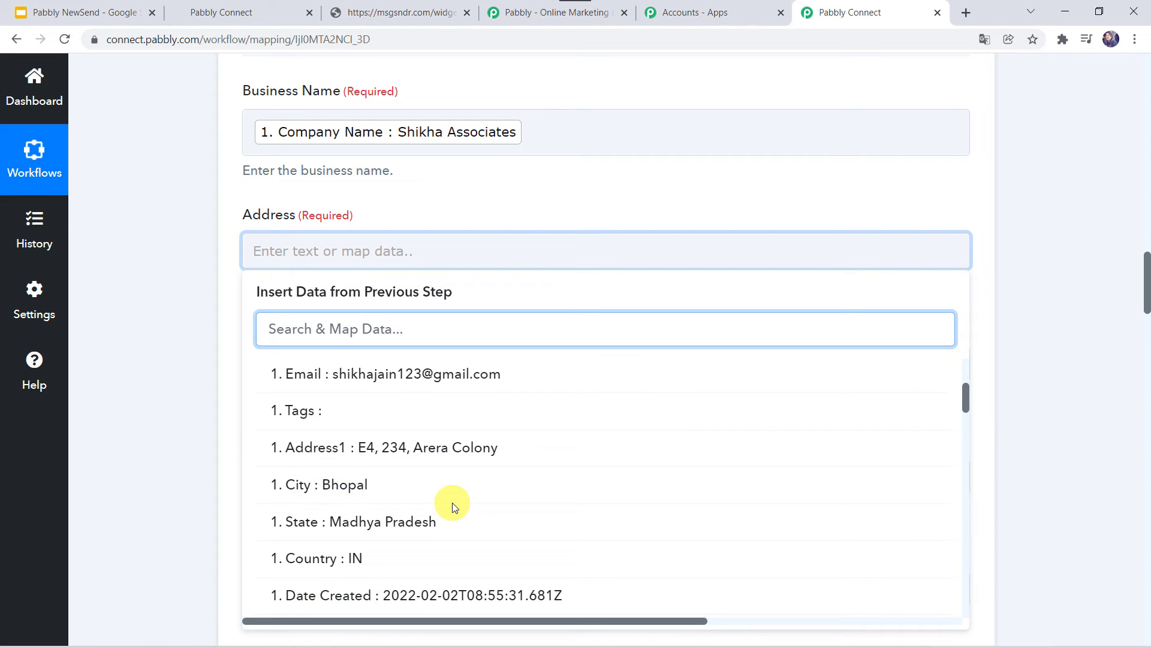
scroll(407, 479, down, 3)
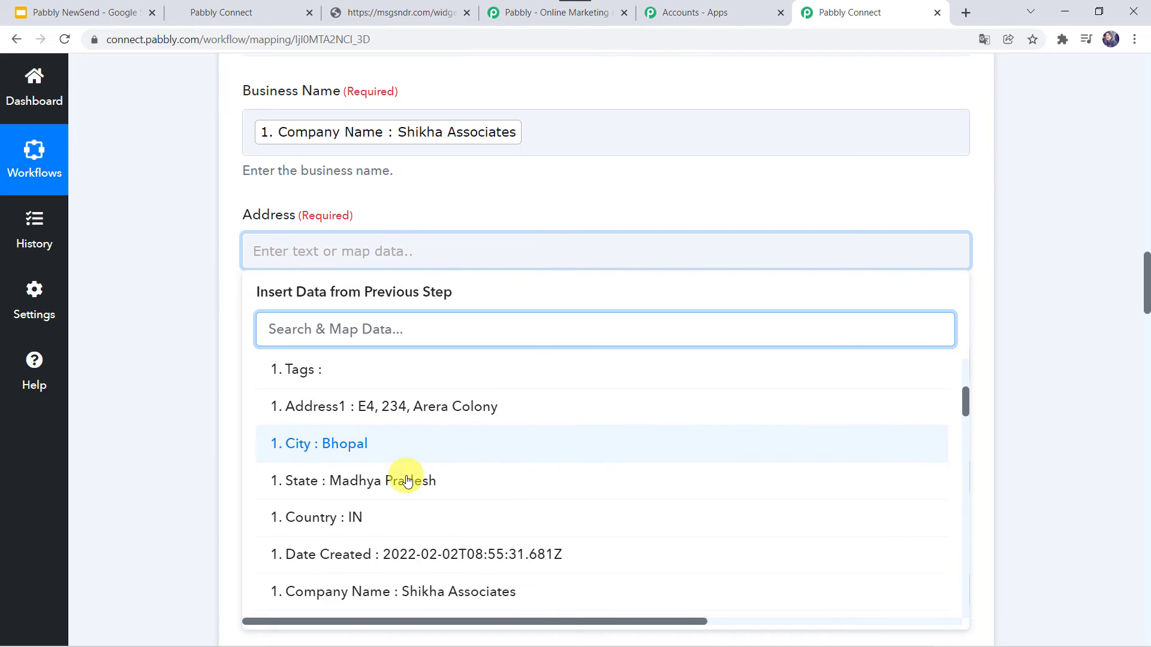
scroll(407, 479, down, 1)
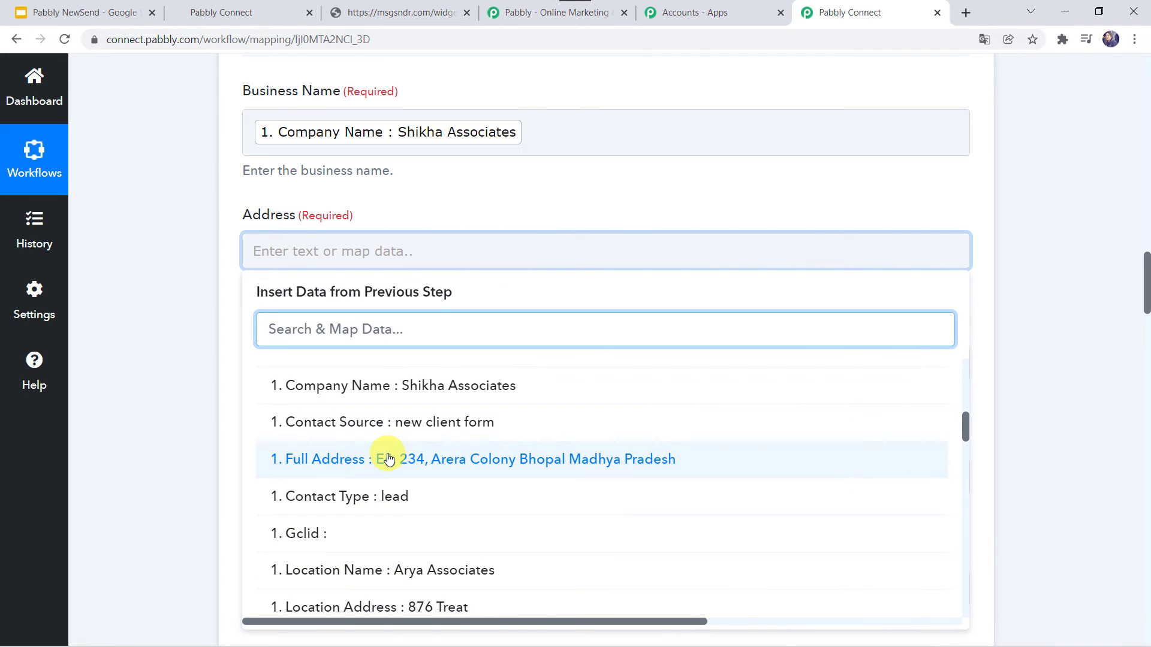
click(389, 459)
click(161, 412)
scroll(269, 227, down, 2)
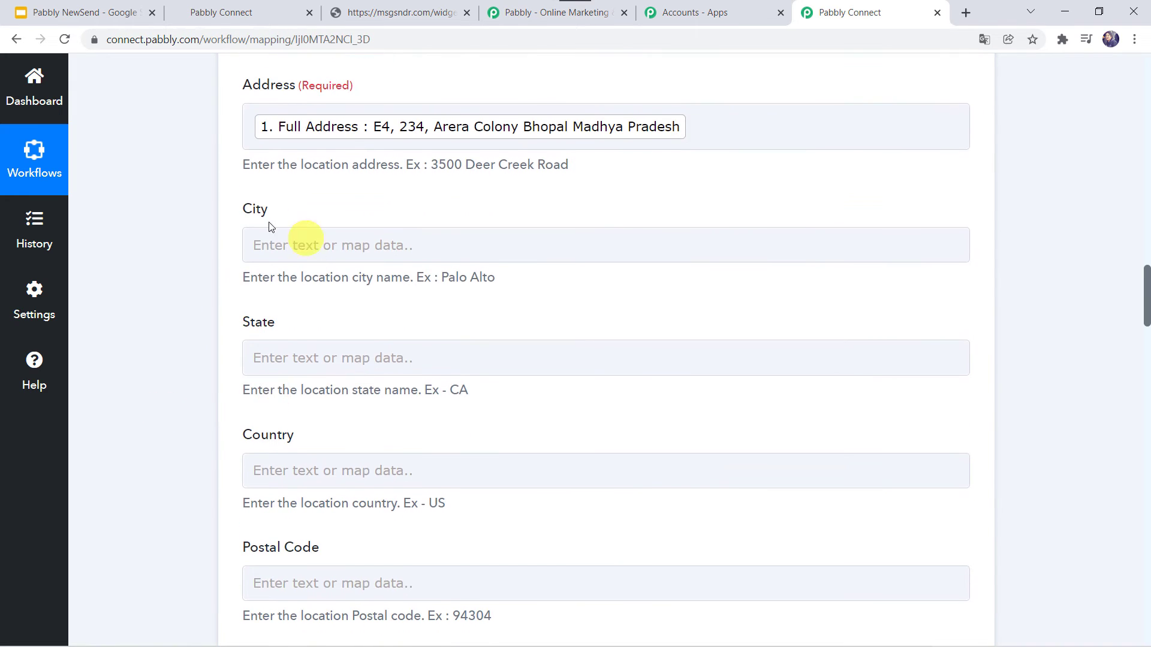
- Map the form's city and state into the City and State fields
click(257, 244)
click(335, 377)
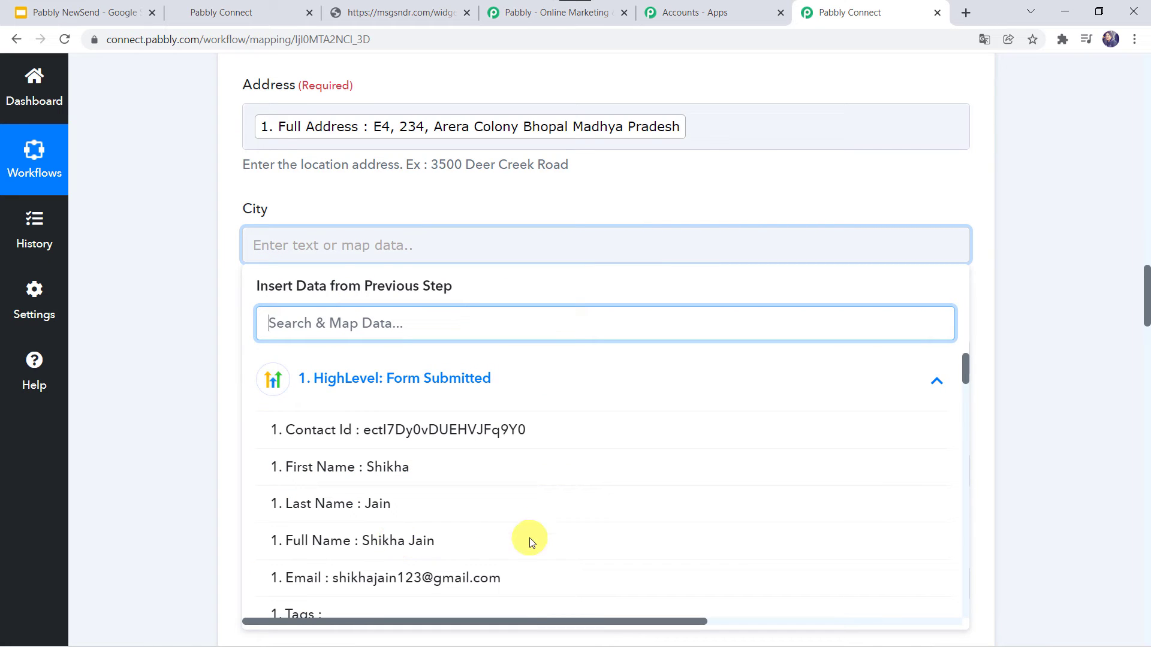
scroll(346, 539, down, 4)
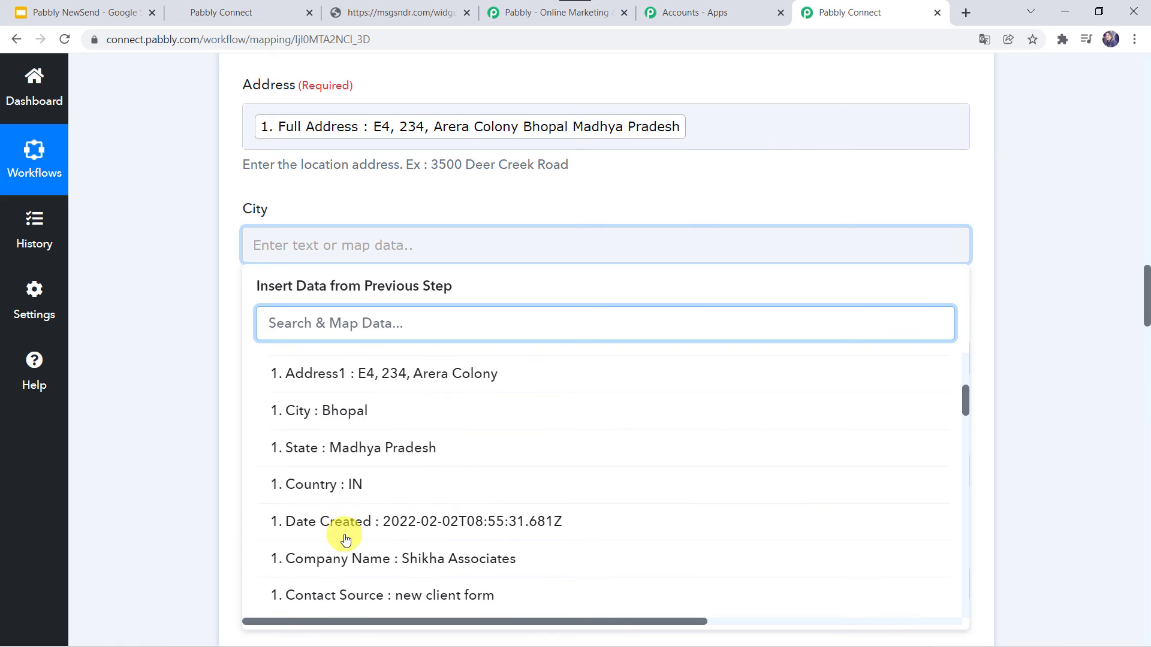
click(316, 401)
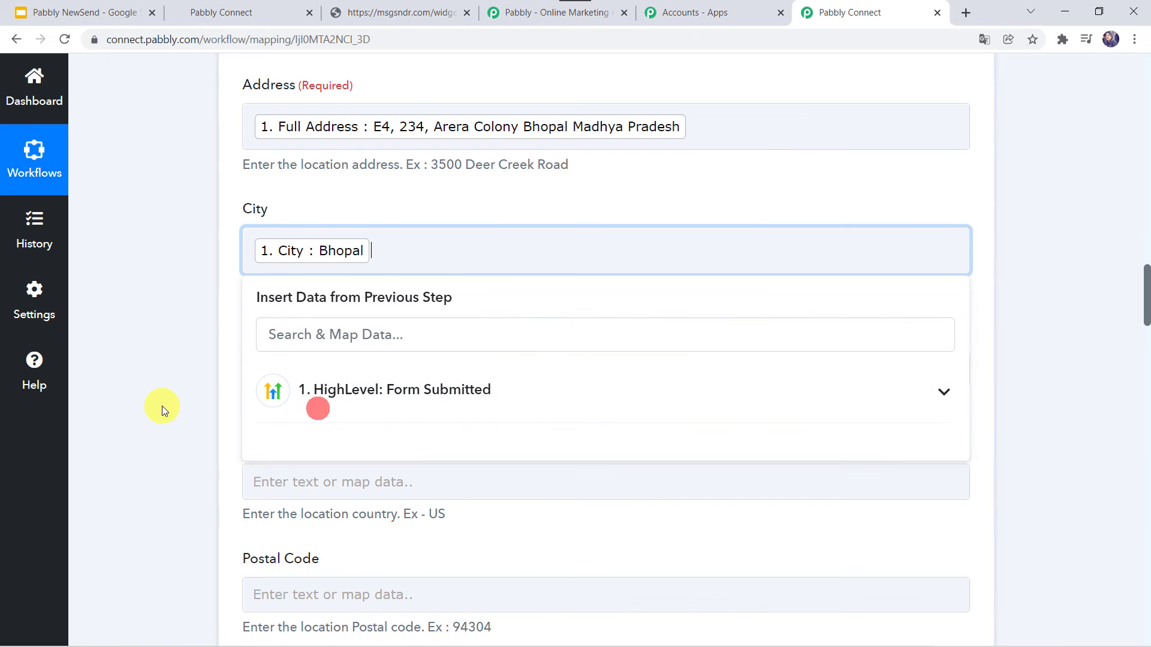
click(162, 405)
click(272, 367)
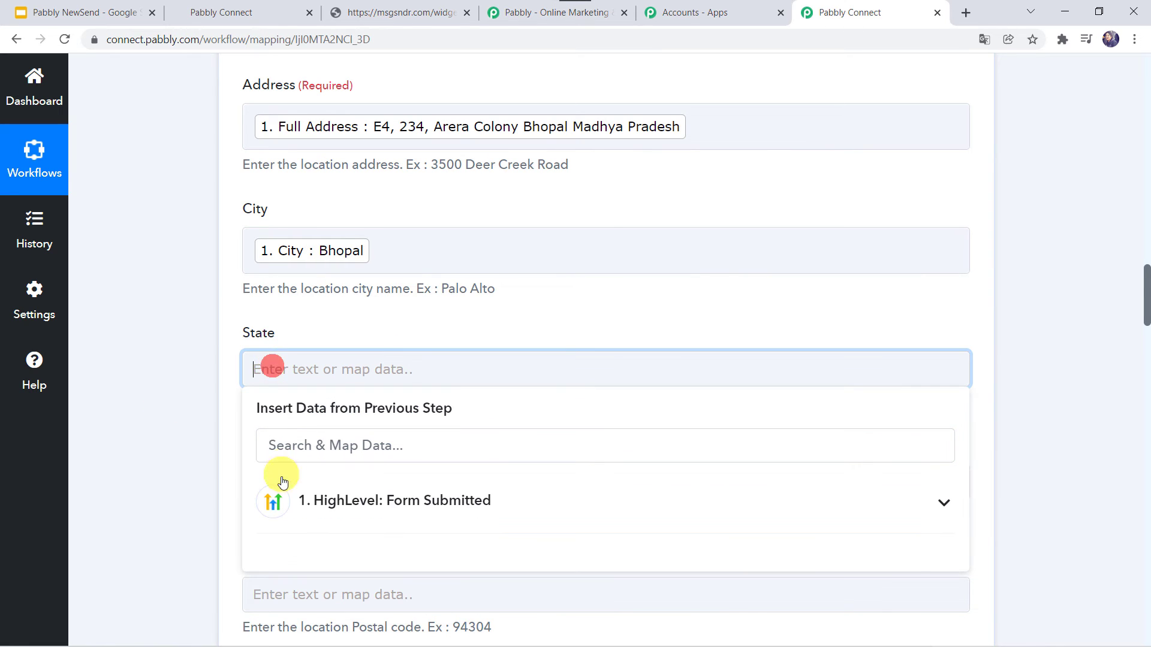
click(300, 501)
scroll(174, 480, down, 4)
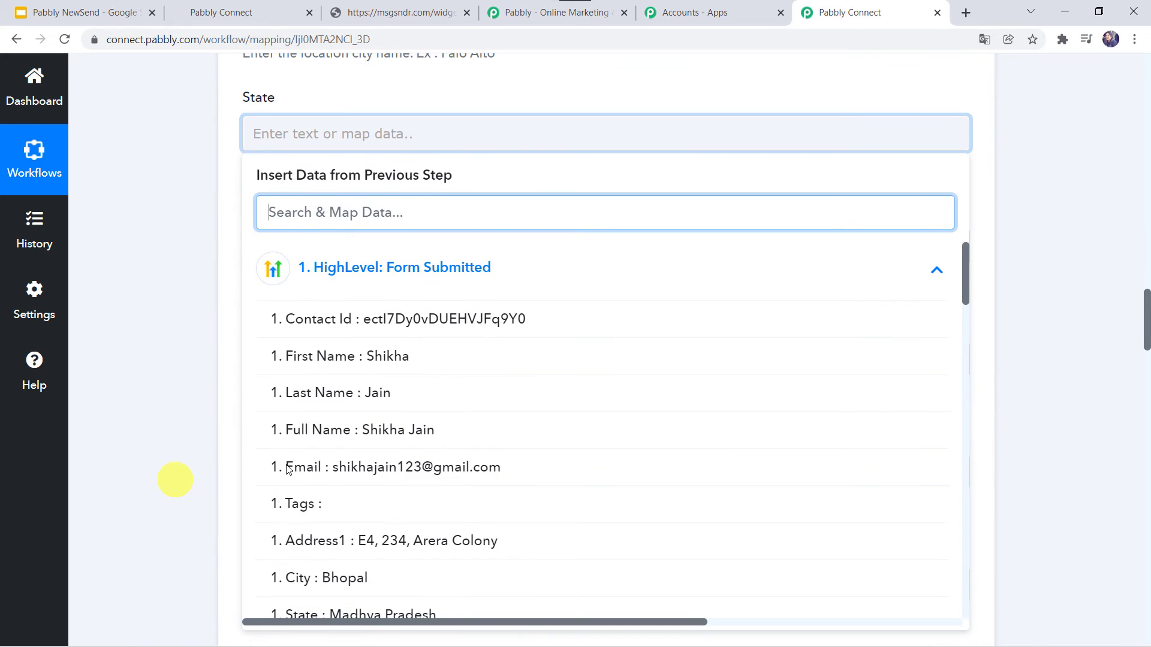
scroll(324, 515, down, 2)
click(316, 469)
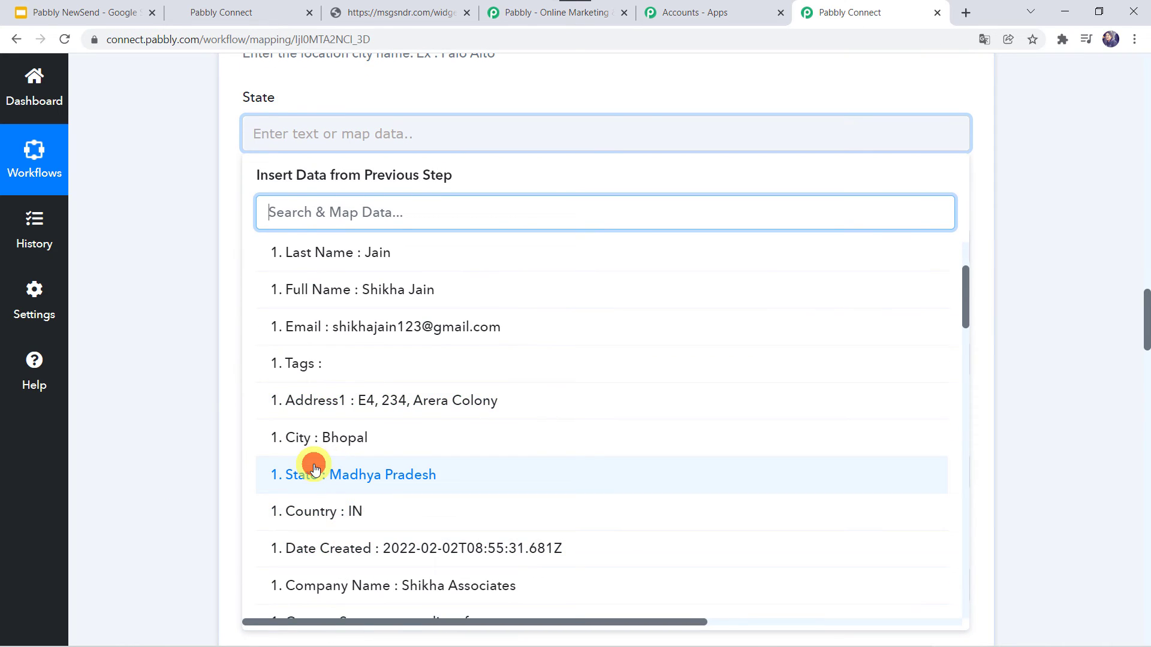
click(159, 375)
- Map the form's country into Country, leaving Postal Code empty
click(264, 255)
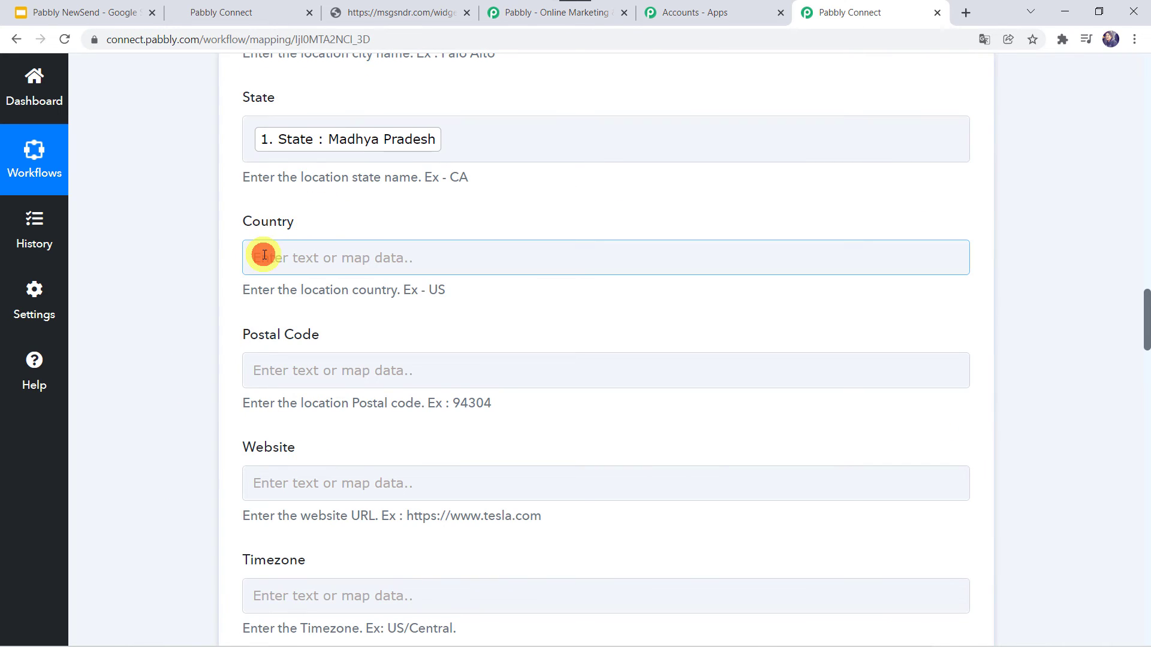
click(304, 393)
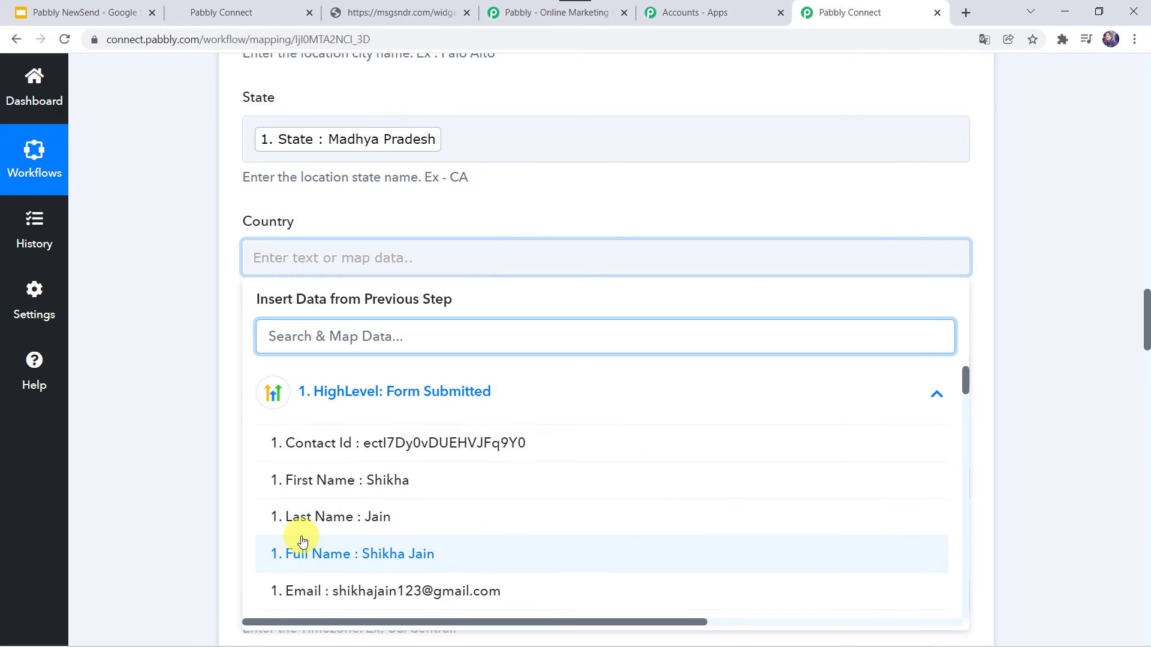
scroll(303, 542, down, 3)
click(305, 571)
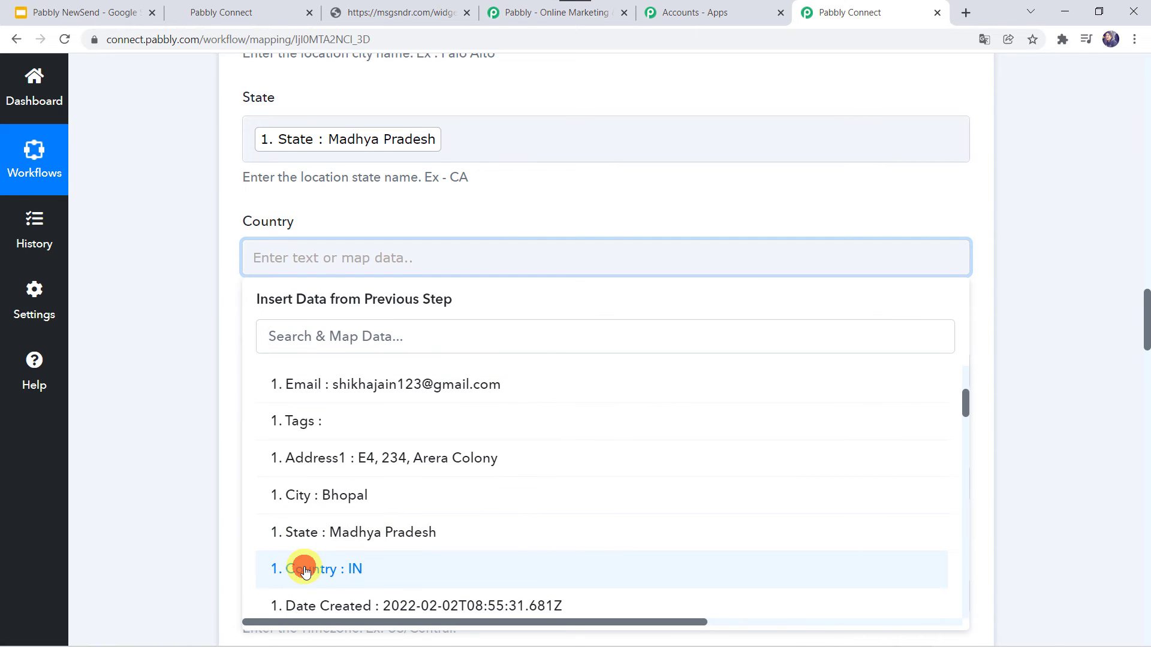
click(179, 456)
scroll(179, 456, down, 3)
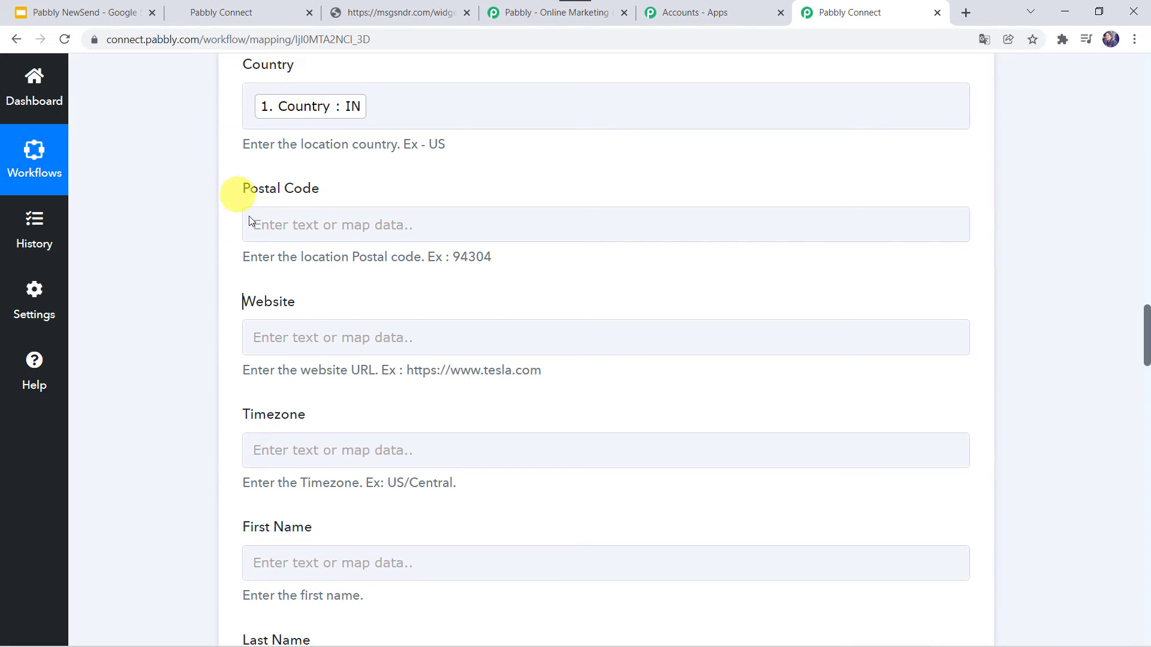
click(250, 223)
click(227, 319)
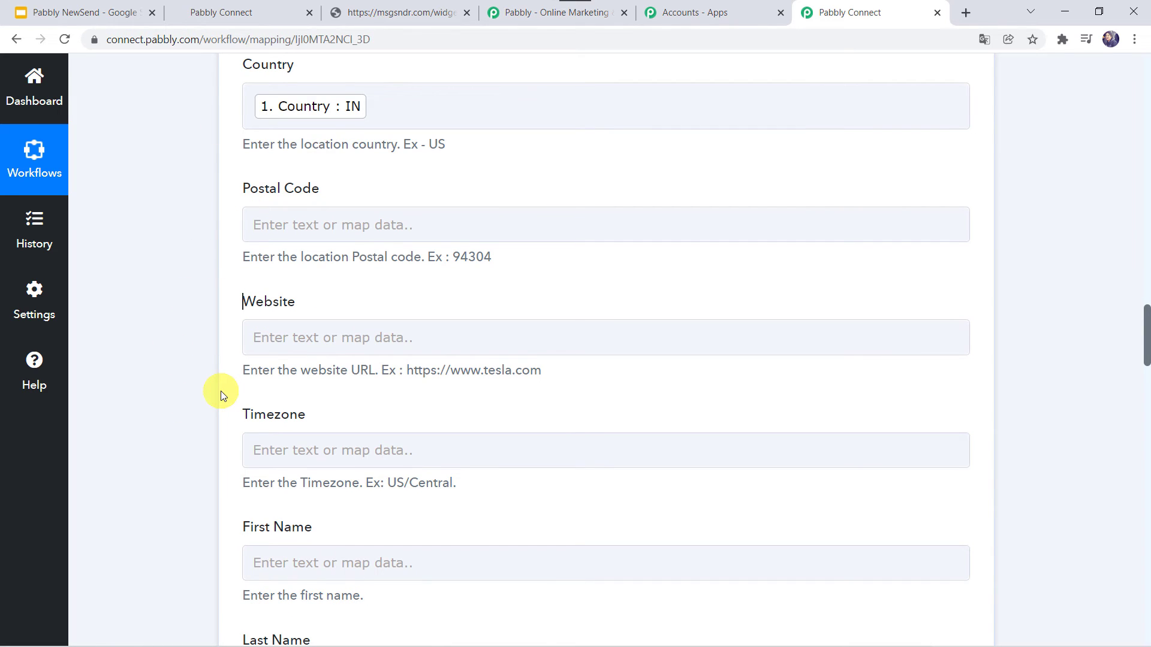
scroll(221, 391, down, 3)
scroll(221, 391, down, 2)
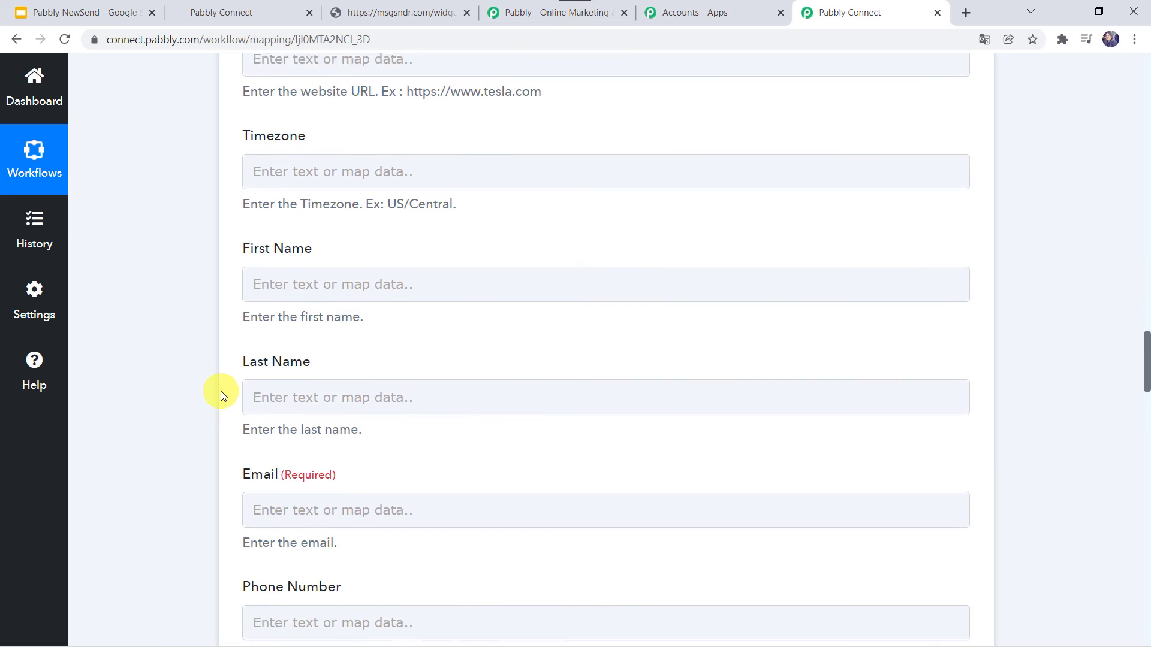
- Map the form's first and last name into First Name and Last Name
click(256, 276)
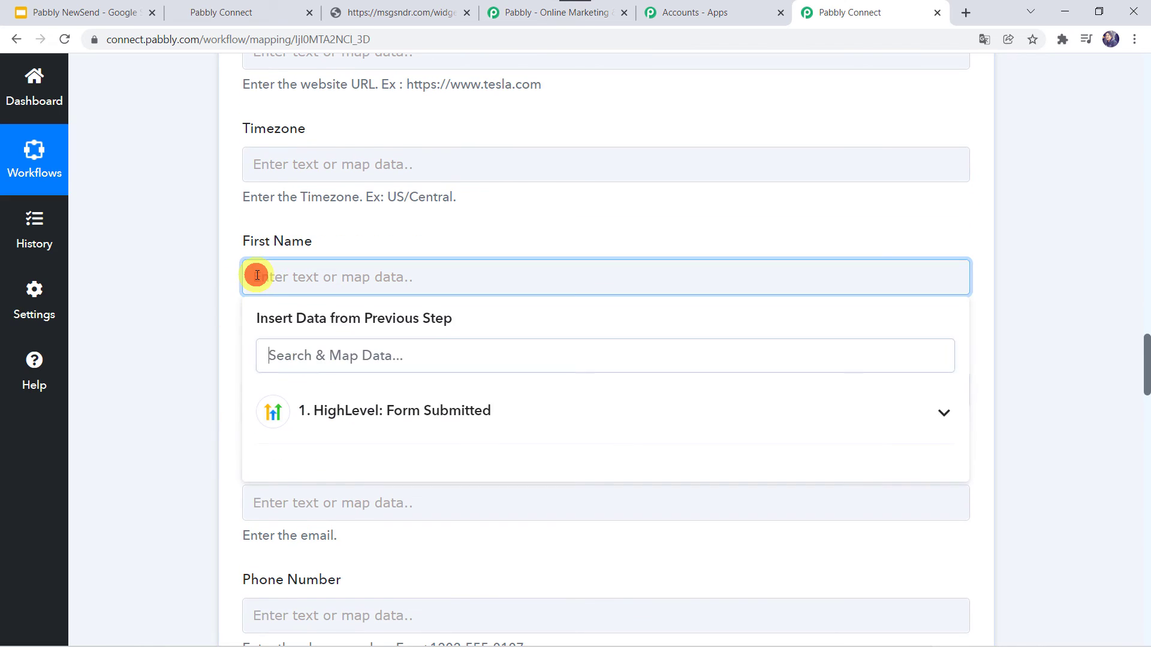
click(292, 405)
click(317, 502)
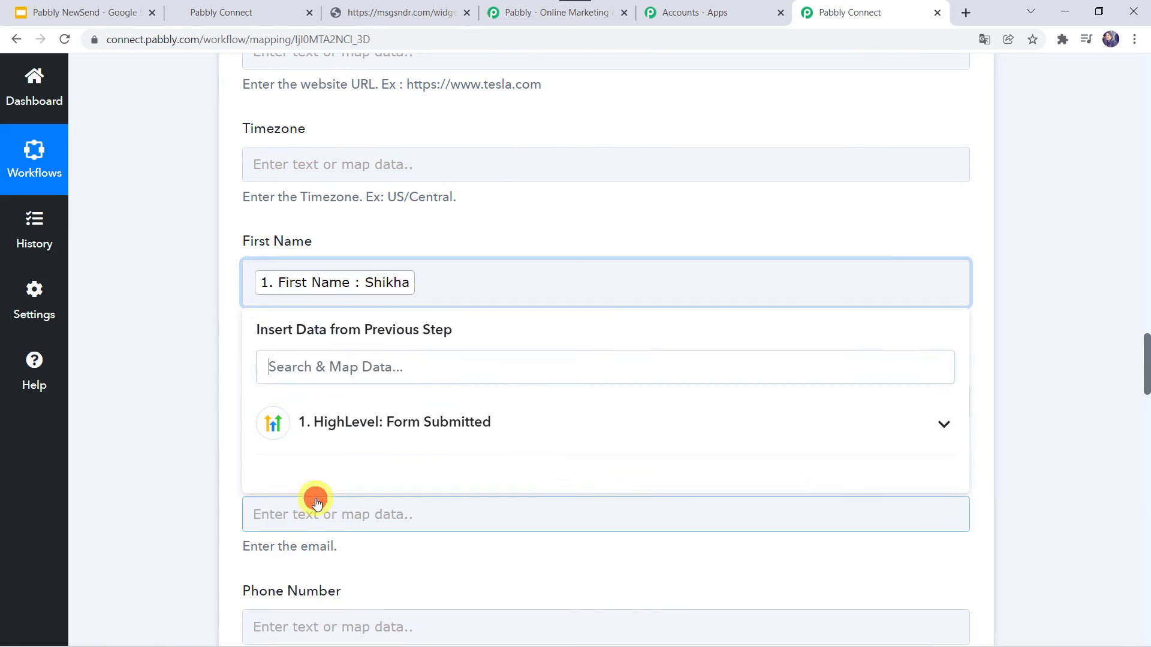
click(146, 416)
scroll(146, 416, down, 3)
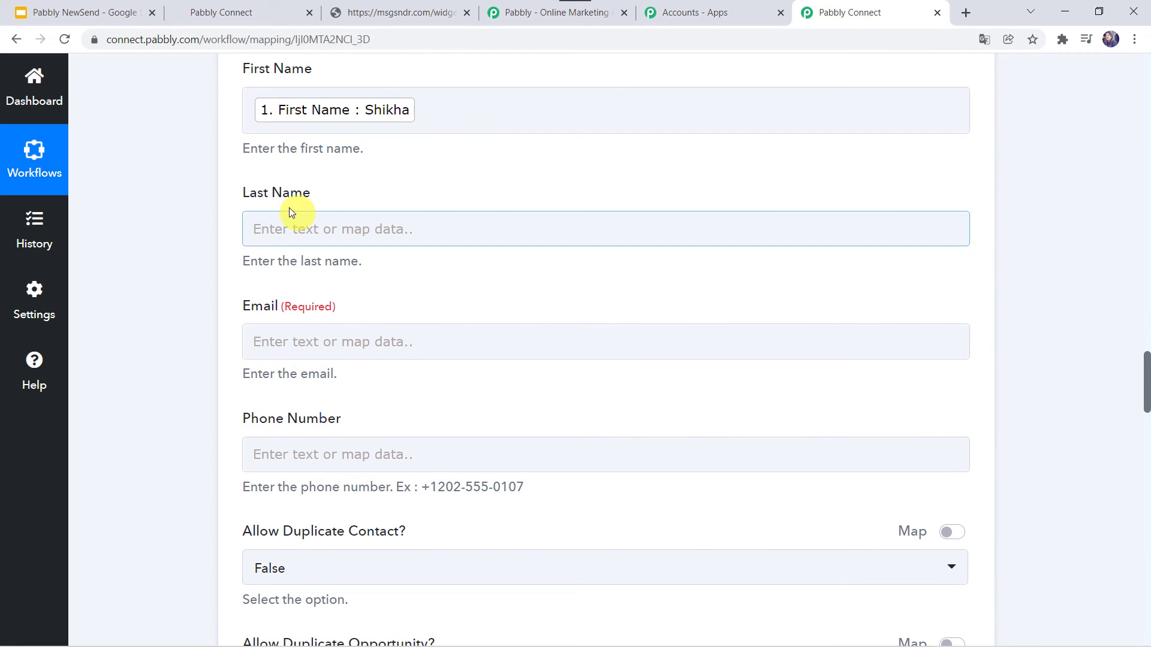
click(258, 227)
click(303, 364)
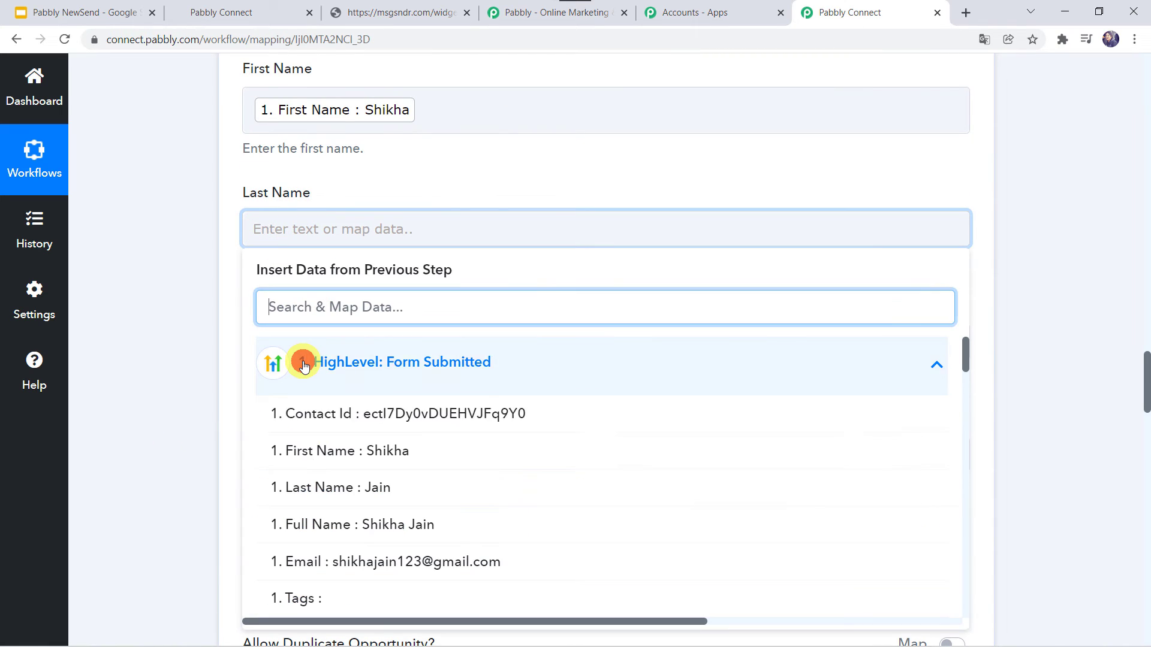
click(285, 495)
click(172, 379)
scroll(172, 379, down, 3)
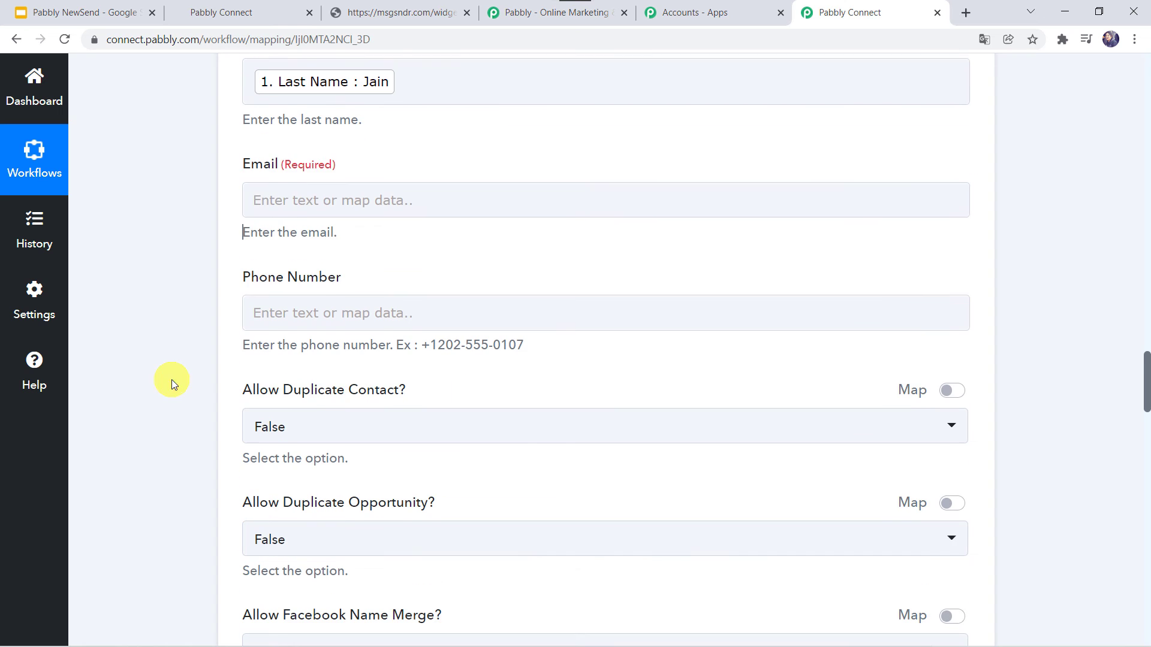
- Map the submitted e-mail into the Email field
click(258, 198)
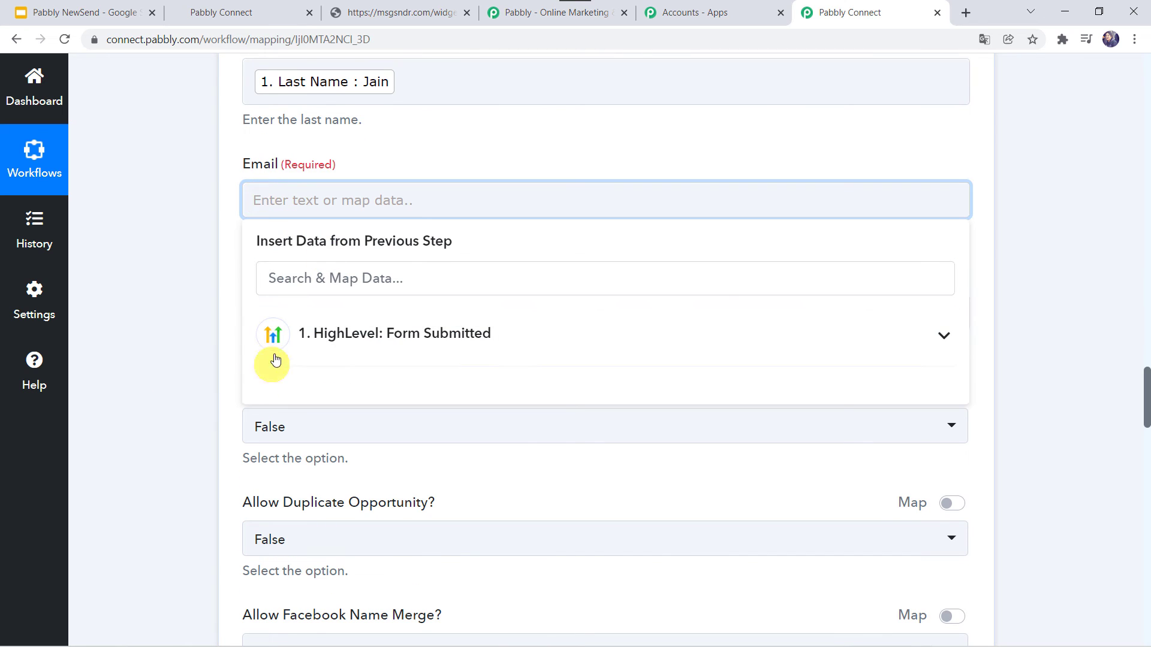
click(308, 331)
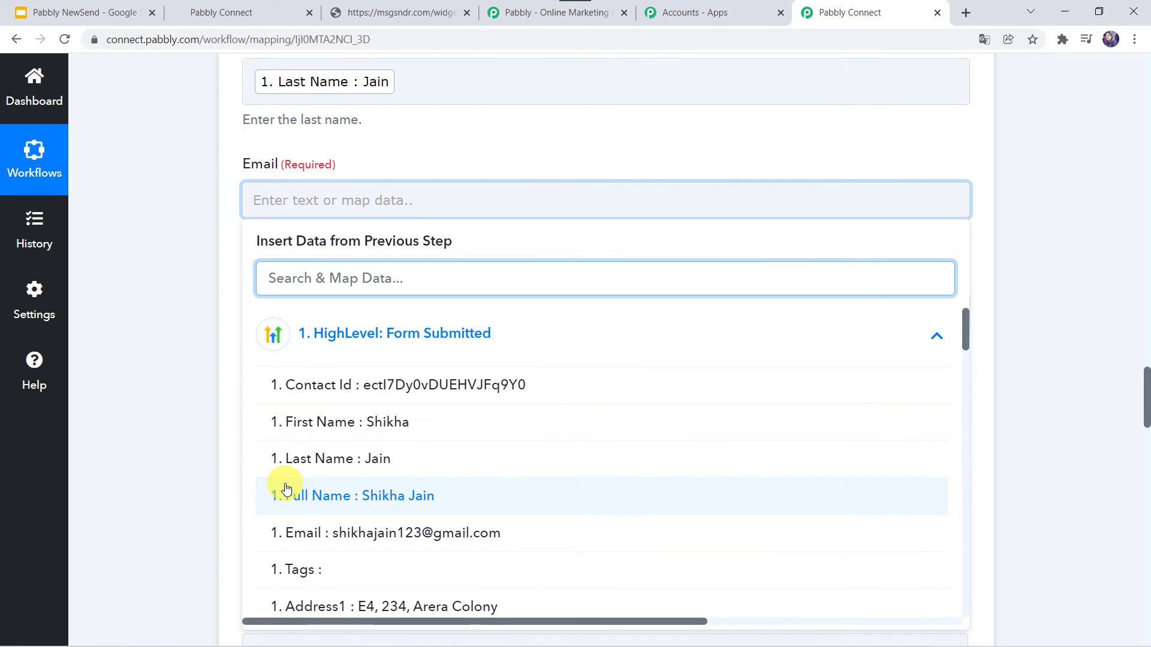
click(290, 527)
click(189, 446)
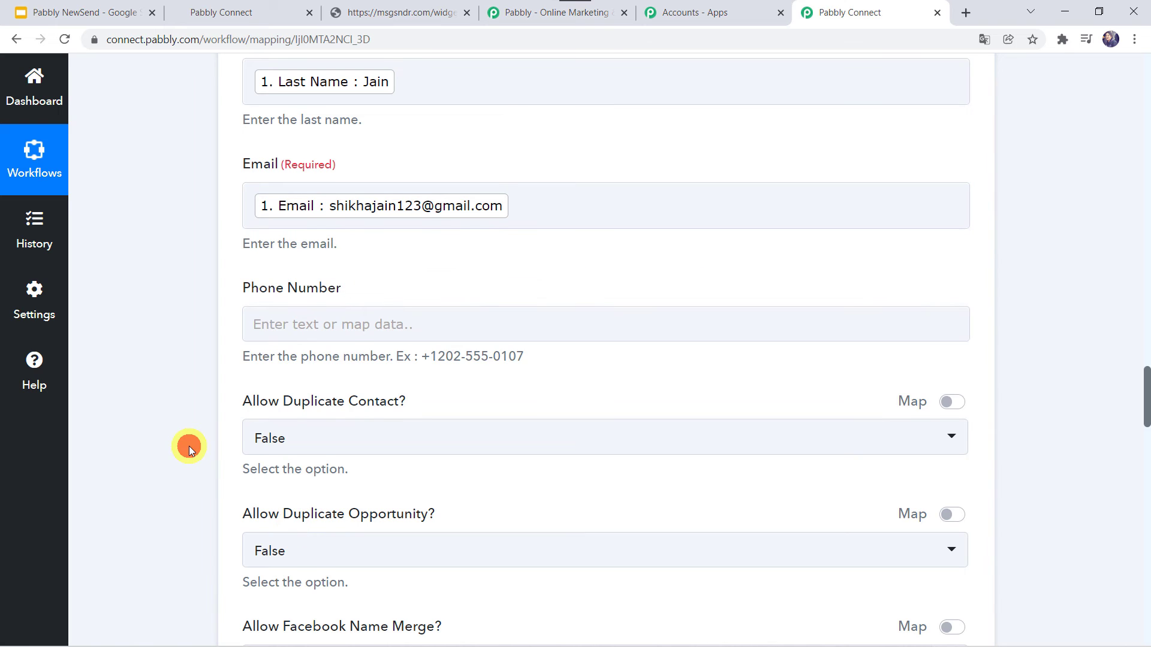
scroll(189, 446, down, 2)
click(246, 193)
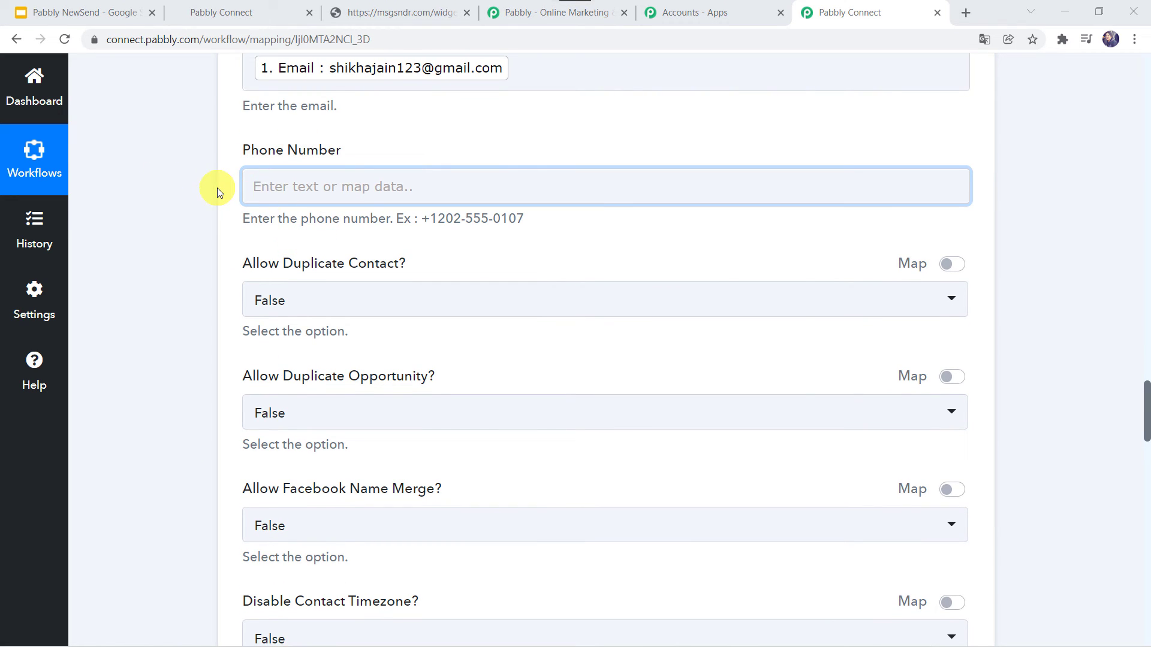
scroll(210, 422, down, 6)
scroll(212, 424, down, 5)
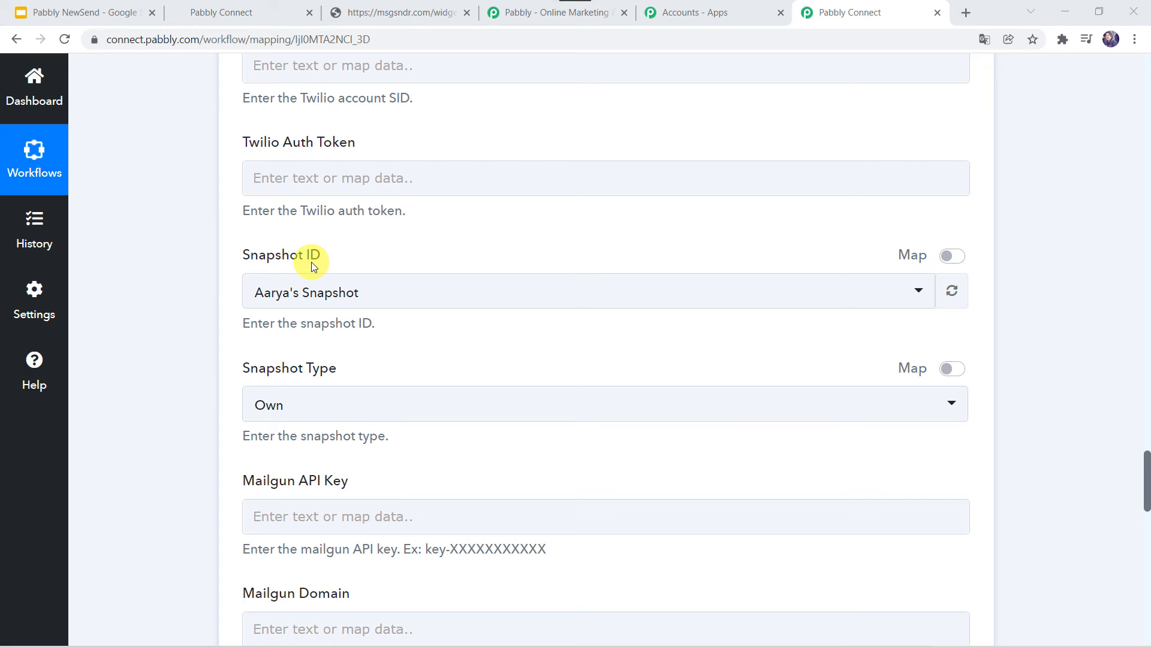
- Reselect the existing snapshot in the Snapshot ID field
click(291, 302)
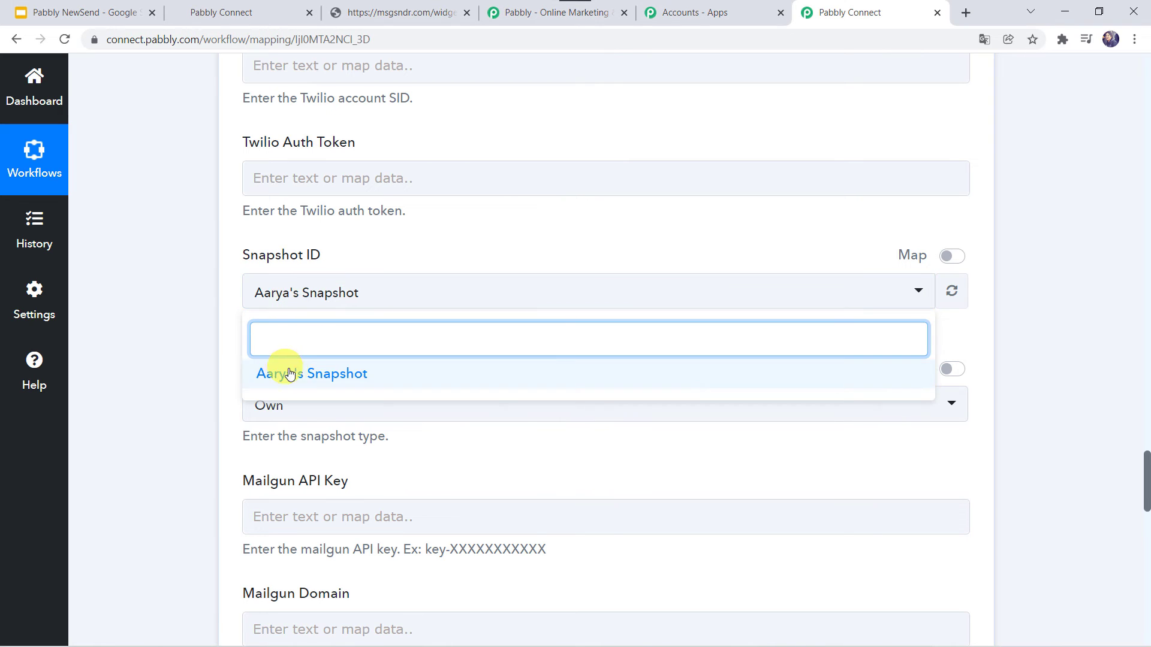
click(292, 375)
click(188, 372)
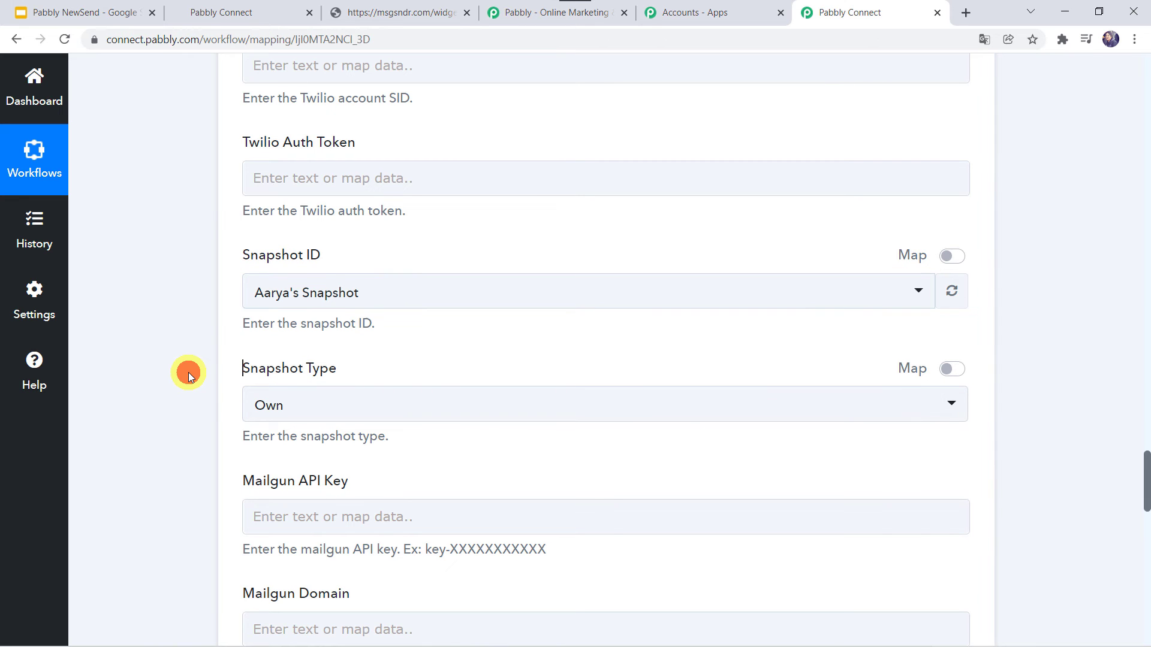
- Save the Create Location action and send a test request, reviewing the returned location details
scroll(192, 401, down, 12)
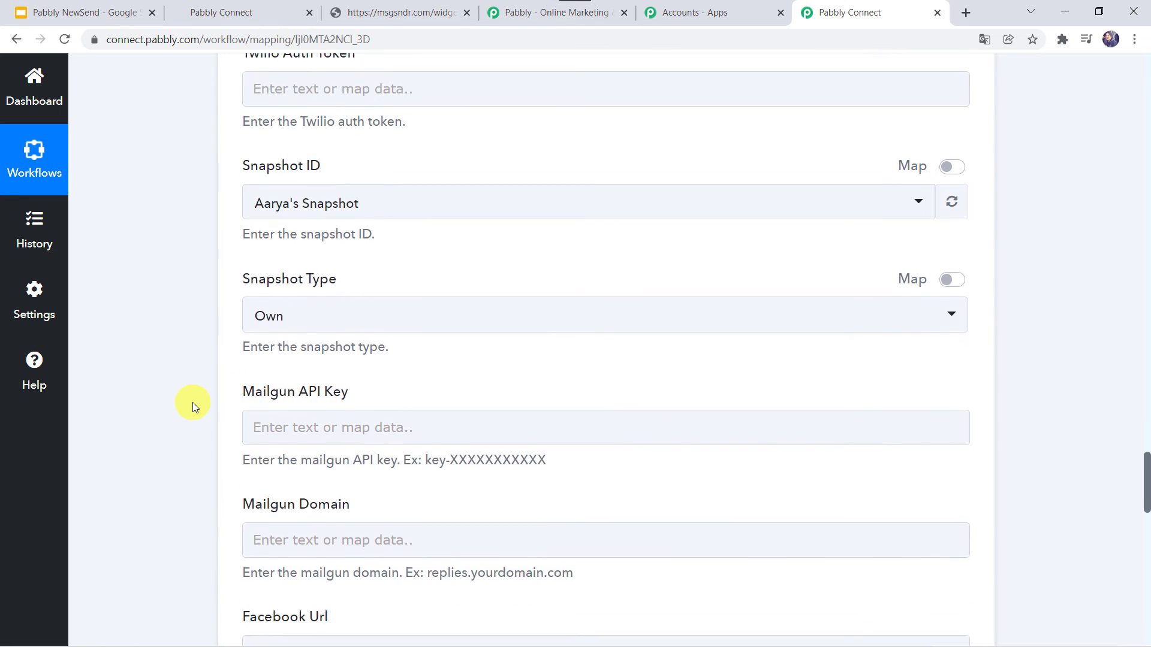
scroll(193, 402, down, 3)
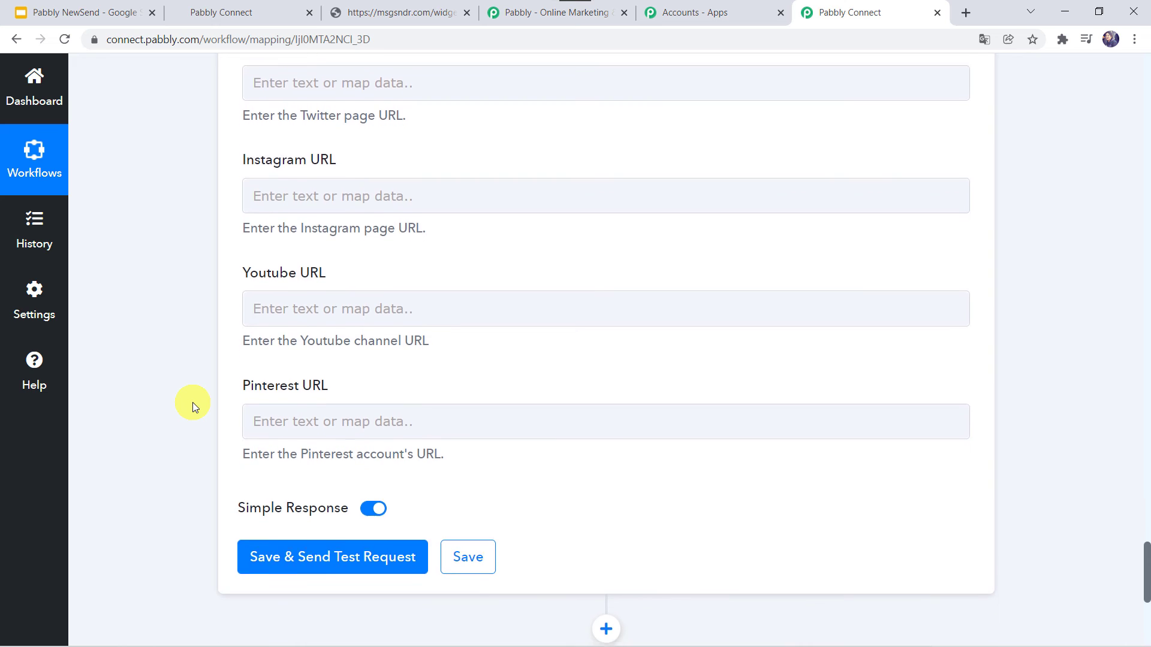
scroll(282, 264, up, 3)
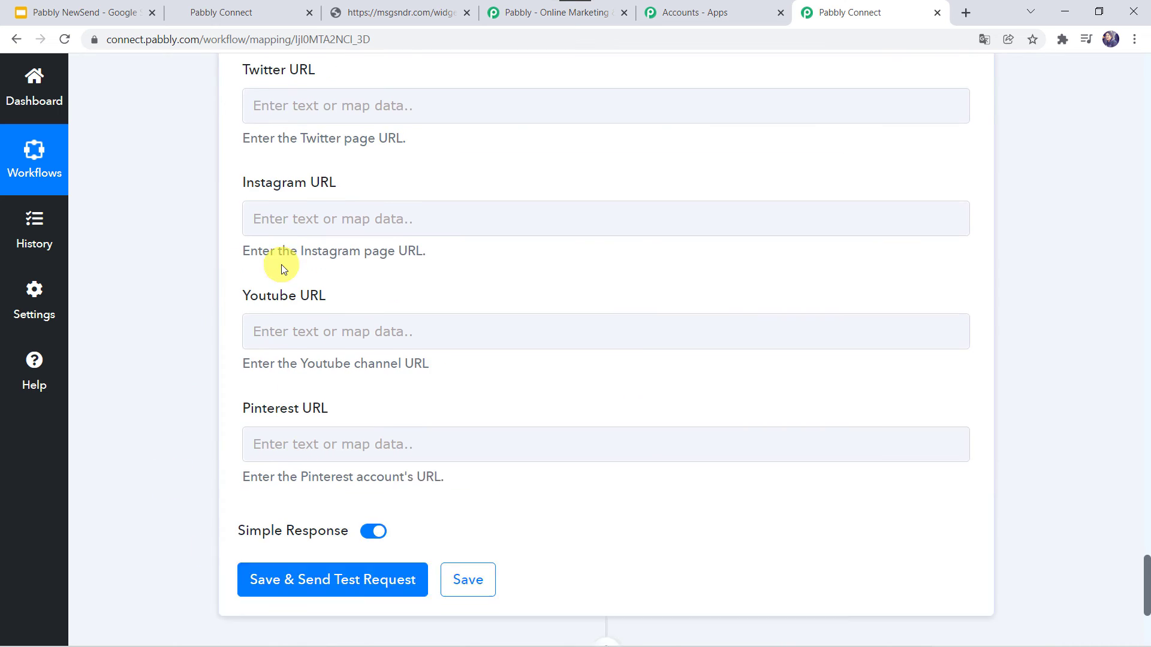
scroll(169, 455, down, 3)
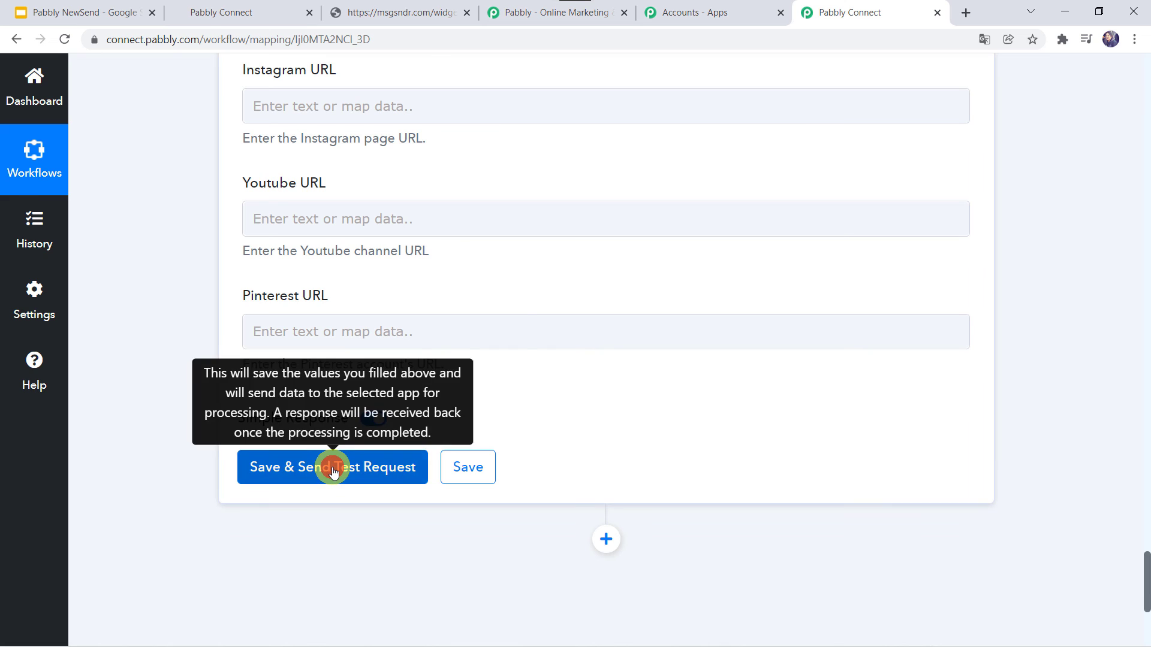
click(334, 473)
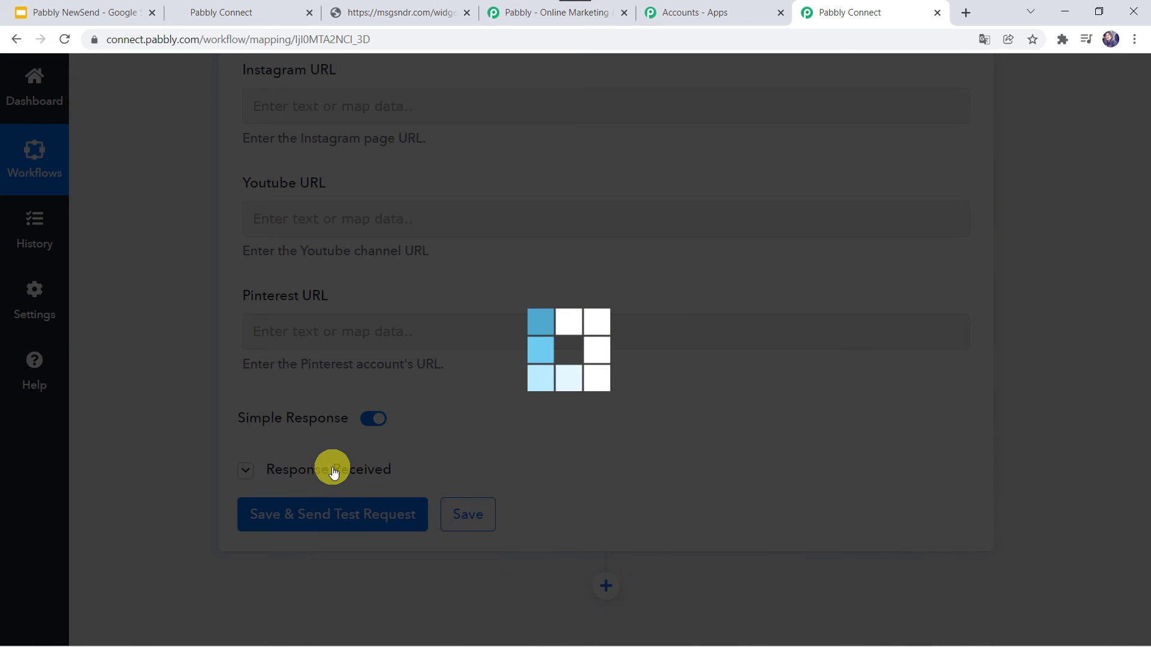
scroll(329, 470, down, 4)
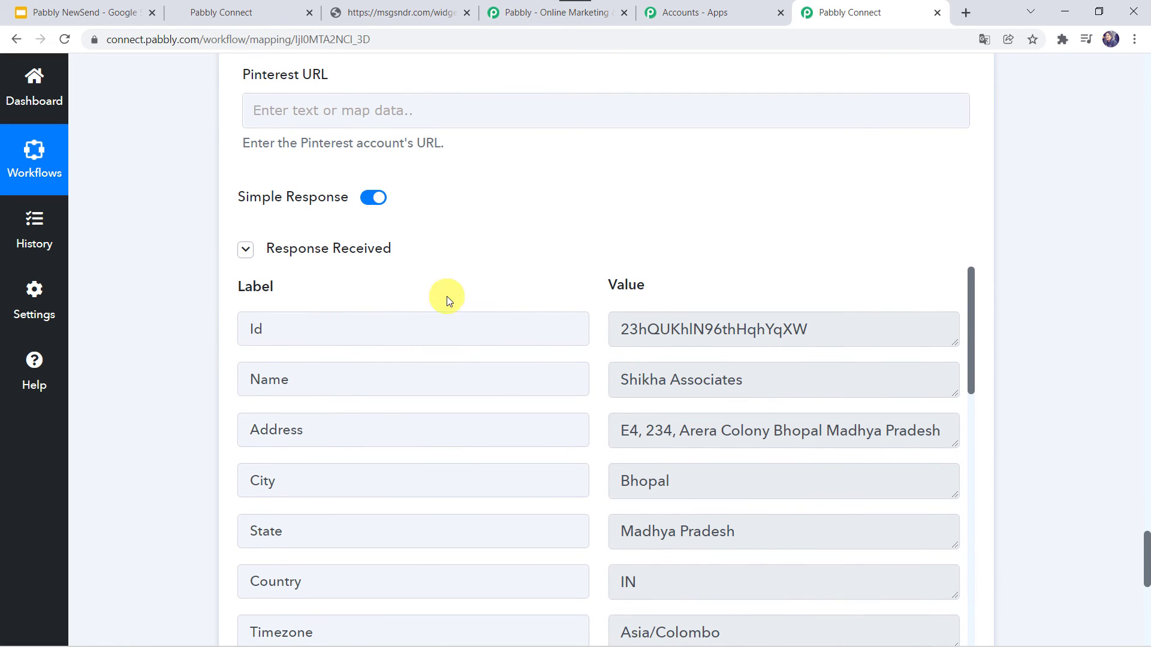
- Check HighLevel's Accounts list for Shikha Associates, then go back to the Pabbly Connect workflow
click(263, 12)
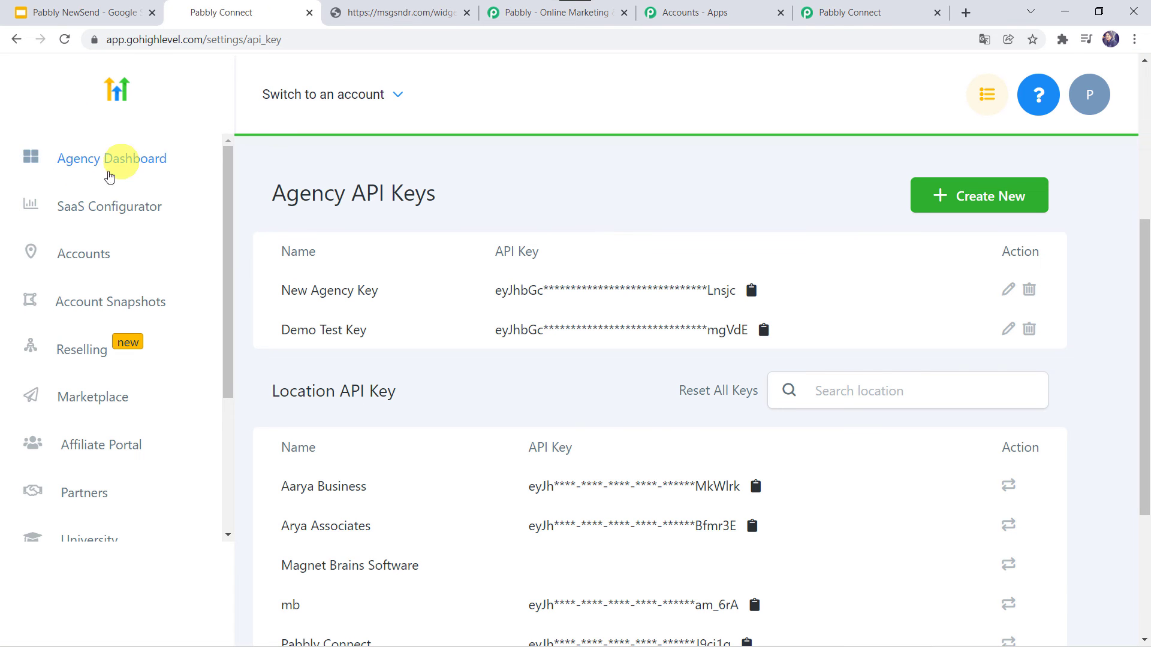
click(80, 256)
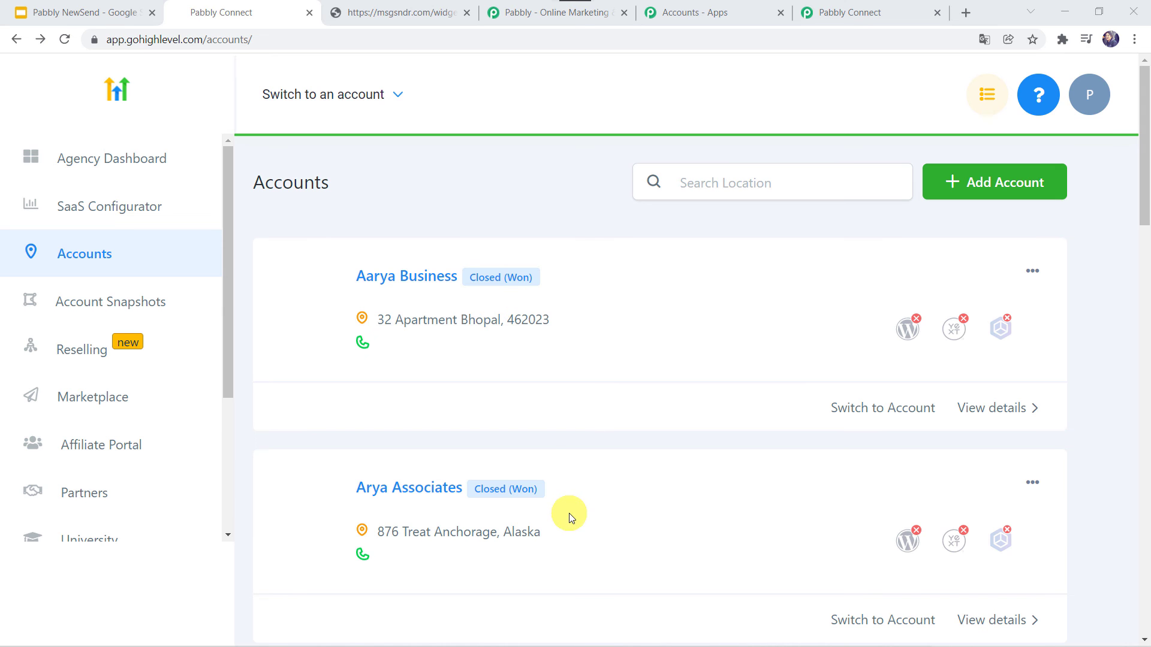
scroll(673, 530, down, 20)
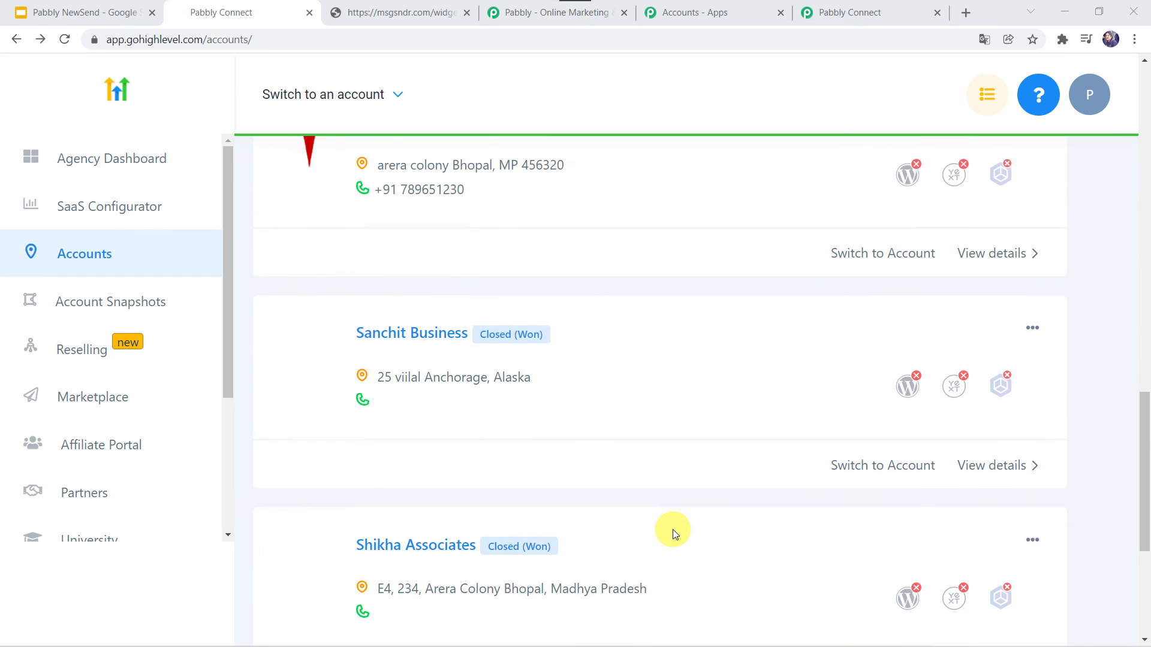
scroll(673, 530, down, 4)
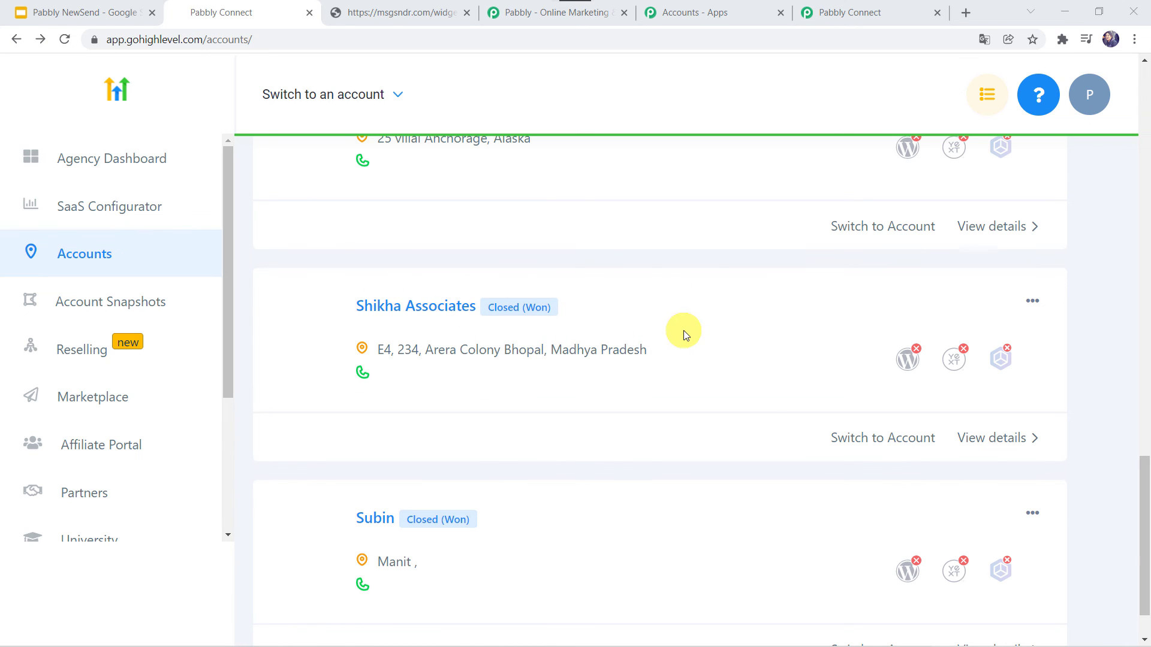
click(850, 10)
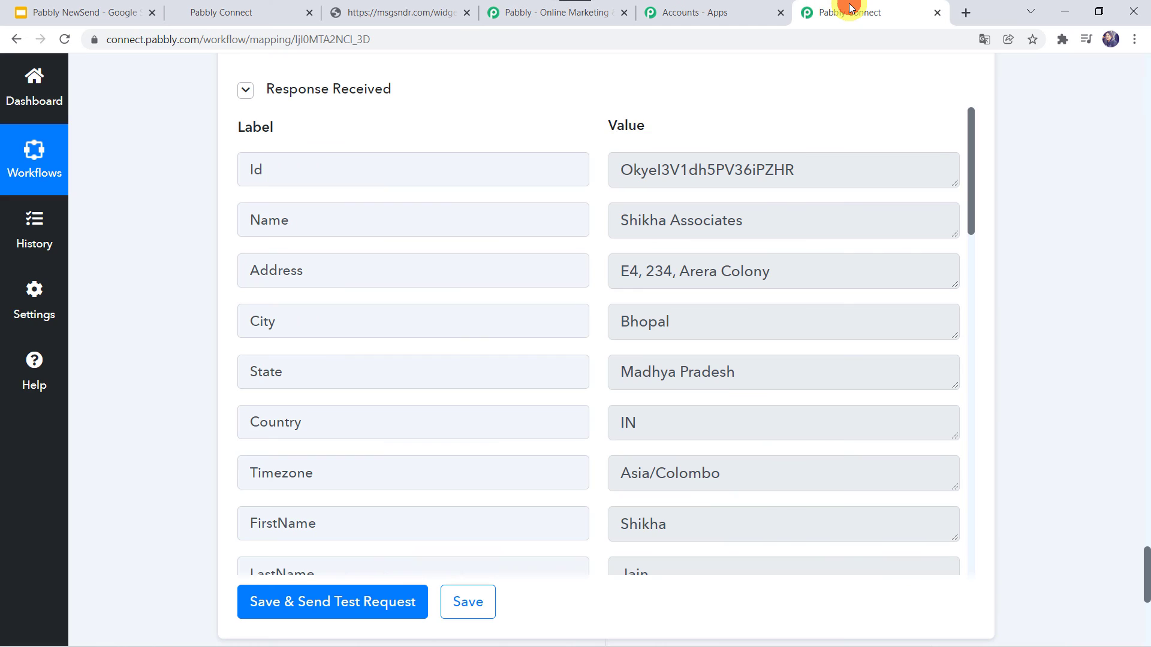
- Save the Create Location action step until Data Saved Successfully appears
click(471, 611)
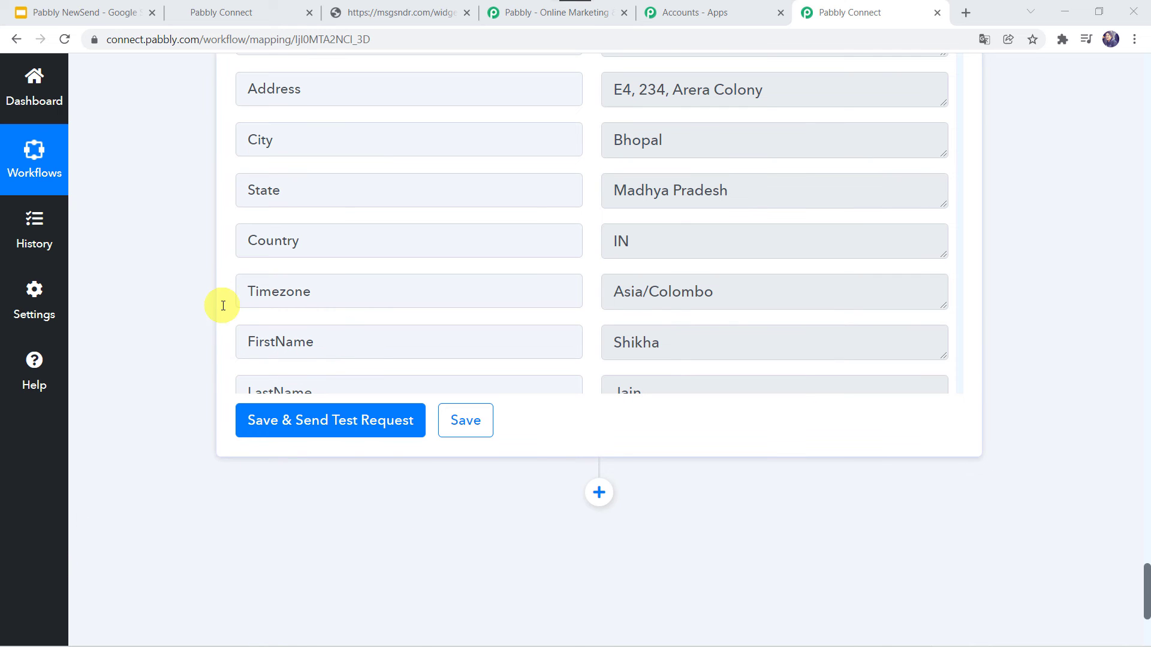
scroll(223, 305, up, 2)
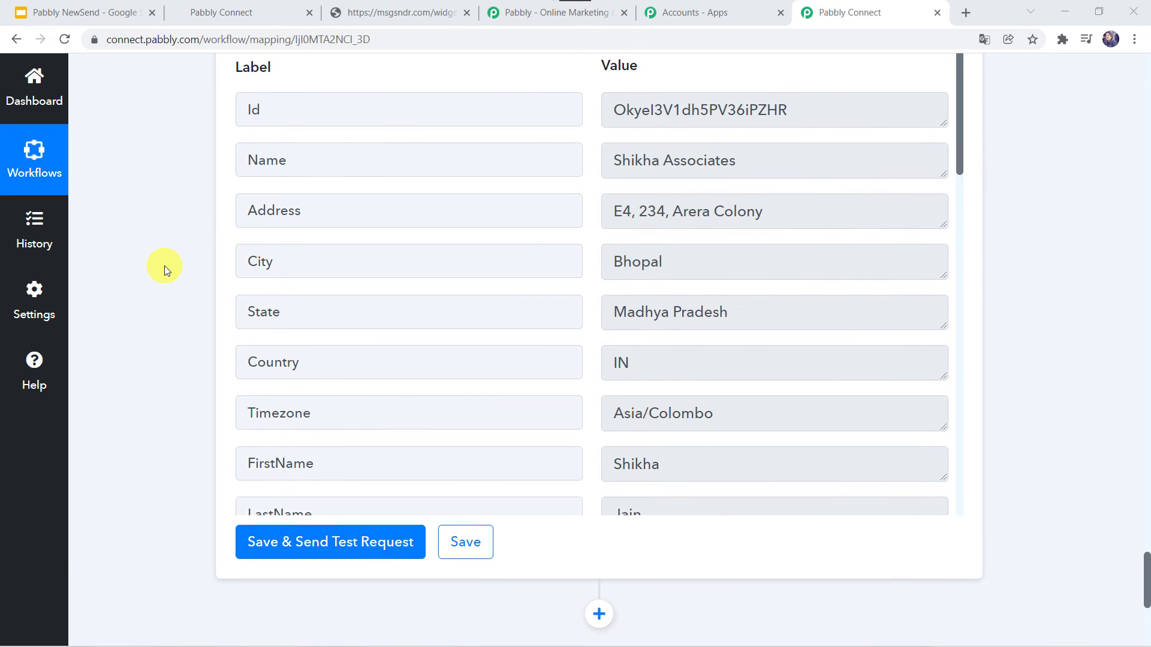
- Enter the contact's first and last name, business name Magnet Brains, and e-mail address
click(385, 9)
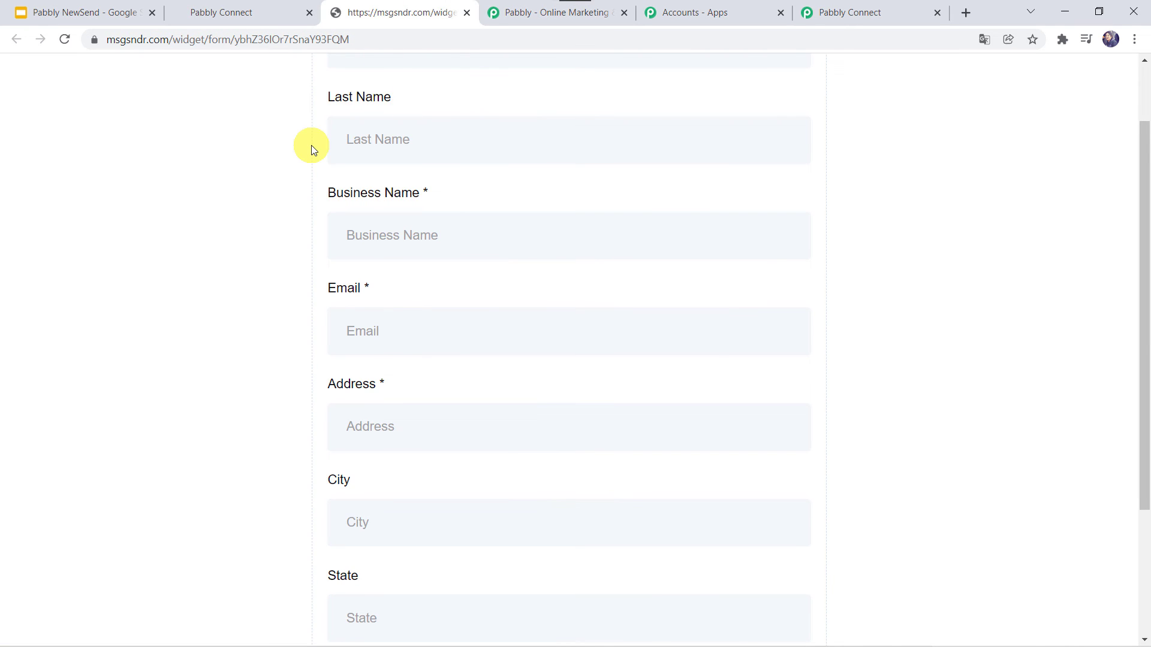
scroll(311, 145, up, 2)
click(378, 134)
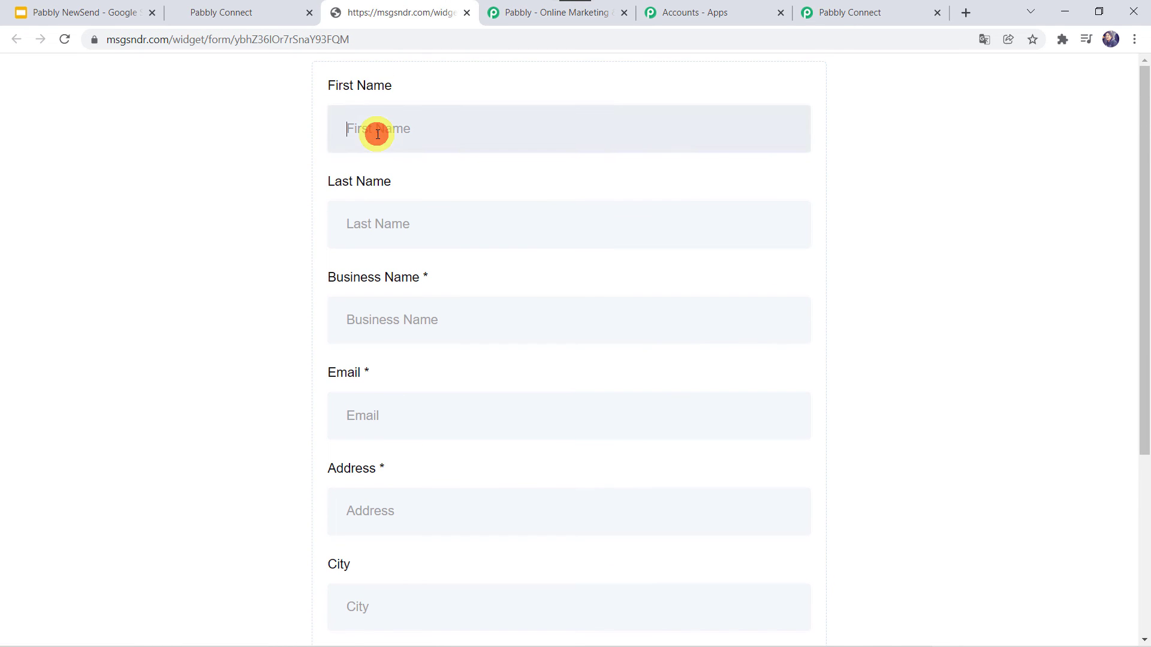
key(Tab)
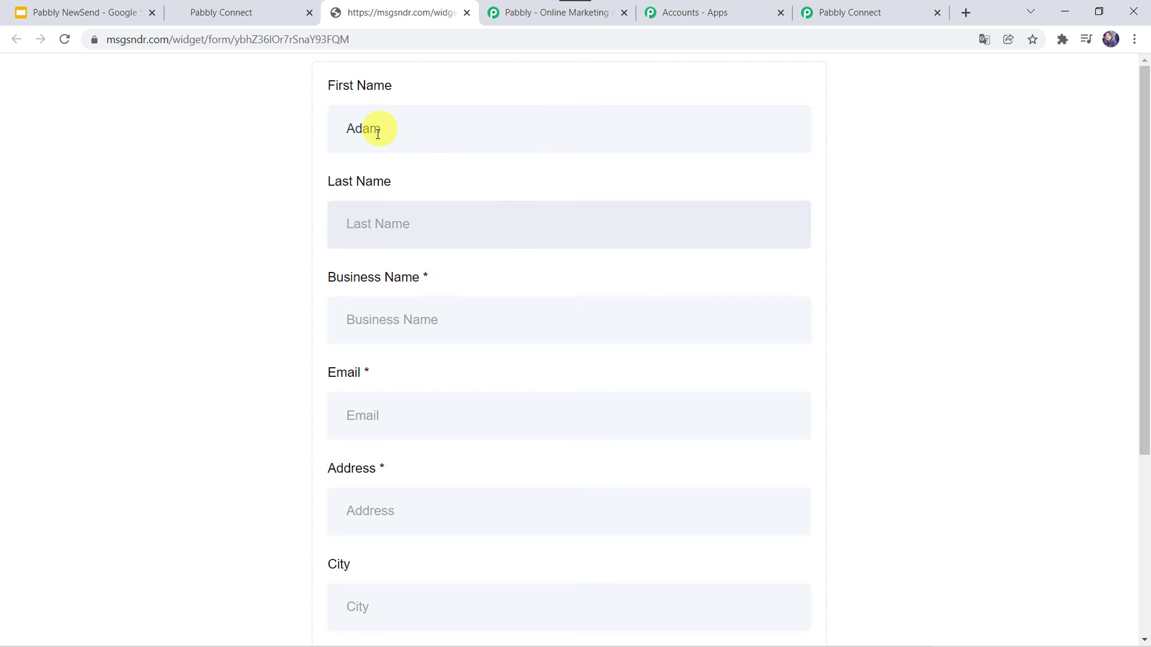
key(Tab)
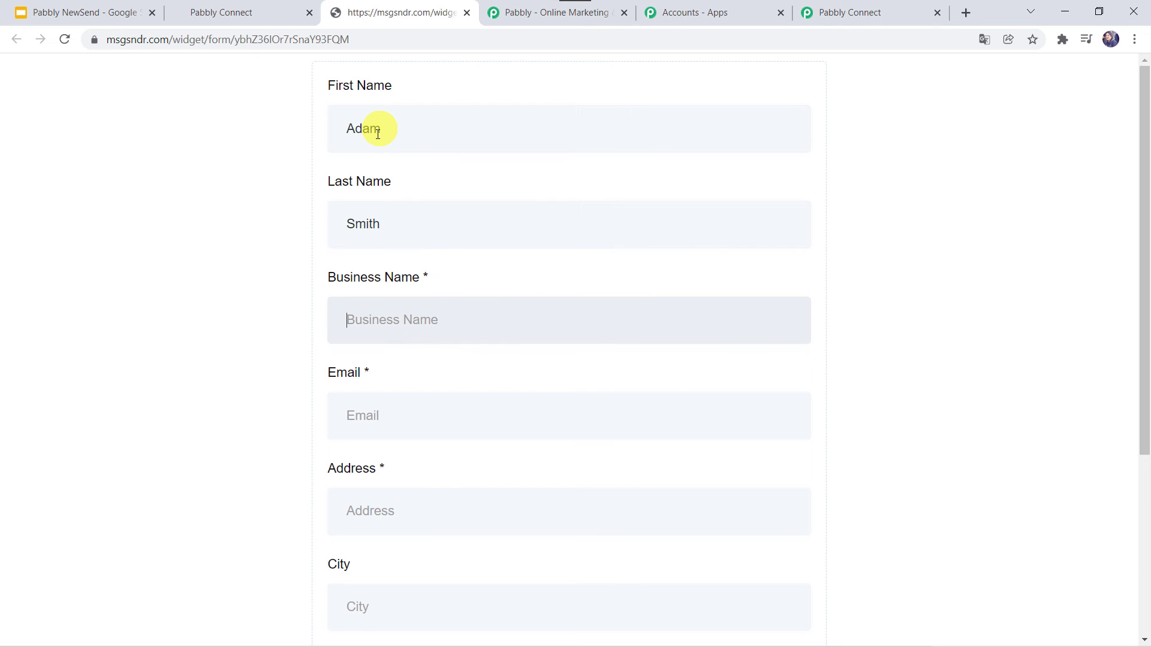
text(Magnet Brai)
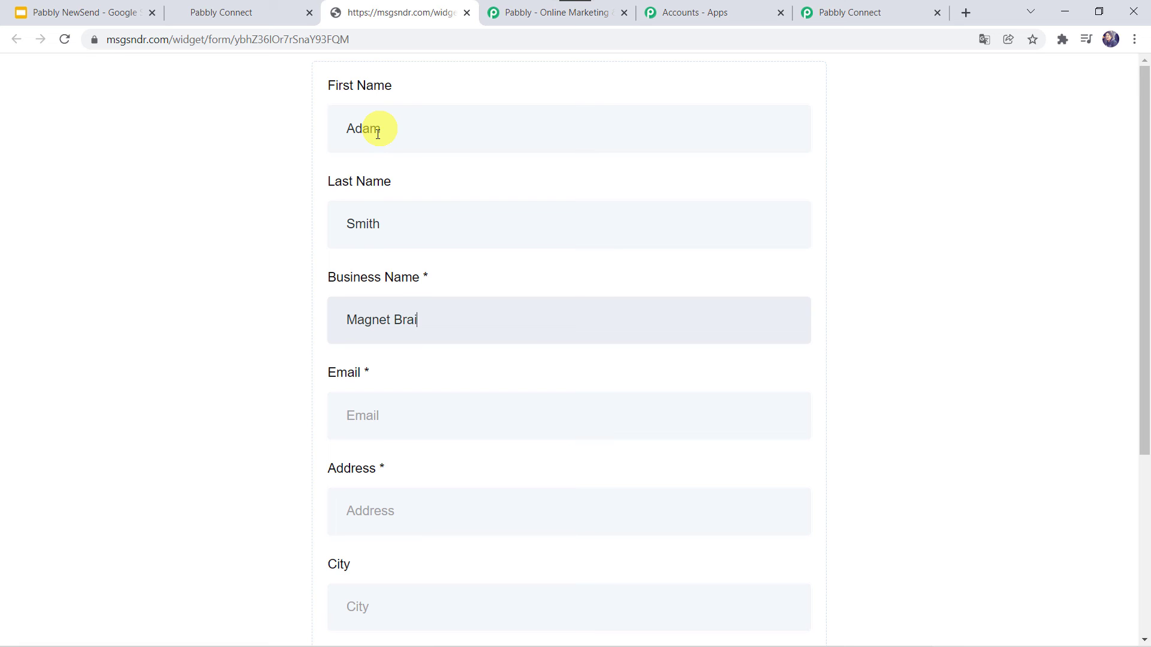
text(ns)
scroll(306, 306, down, 1)
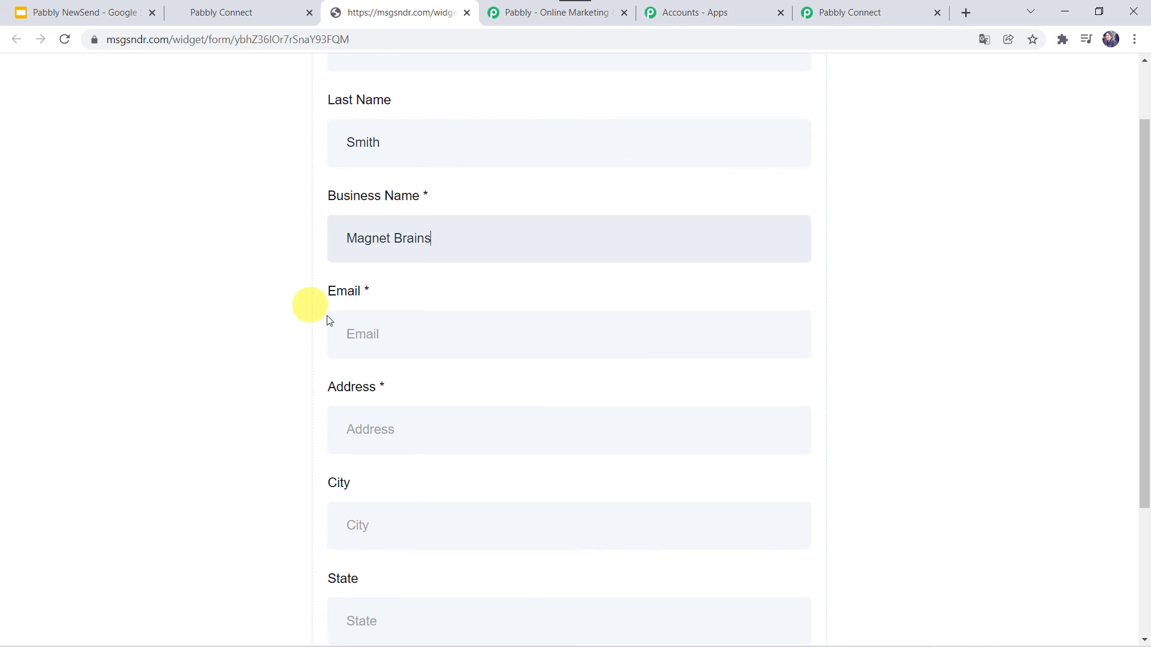
click(360, 338)
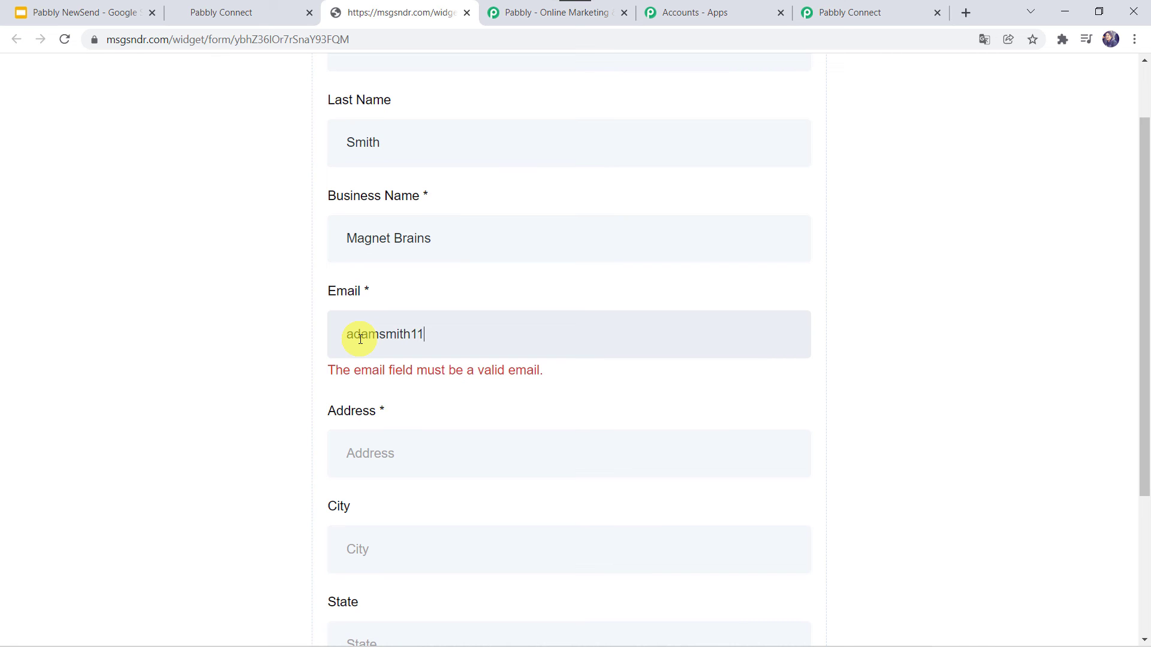
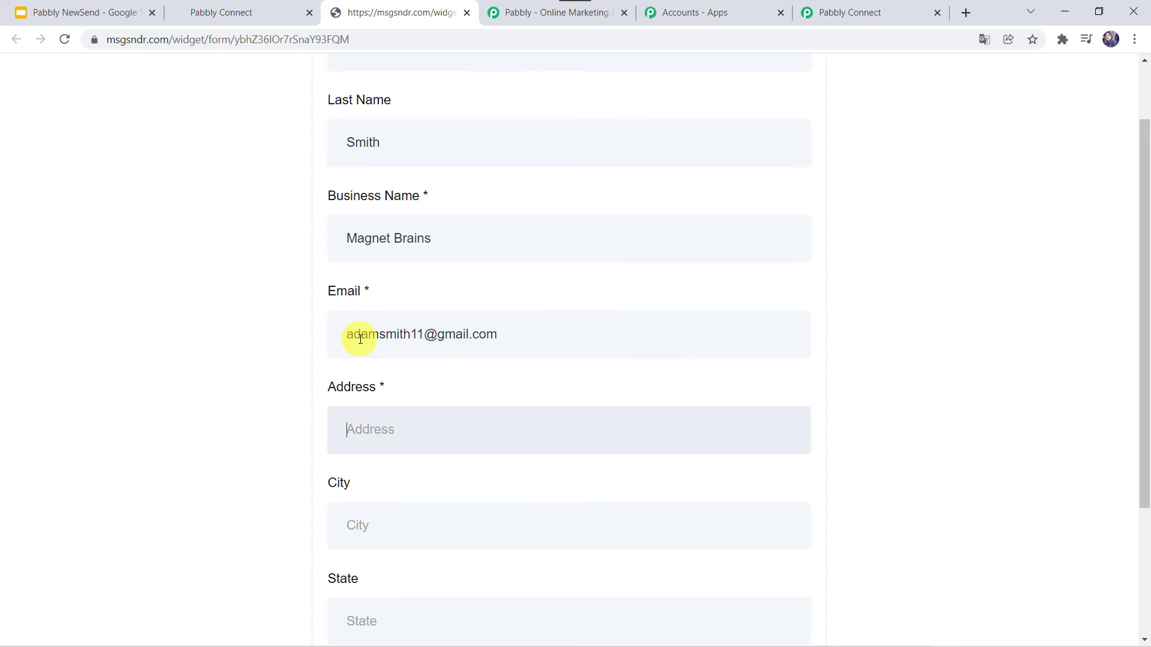
- Fill in the street address, city and state, choose India as the country, and submit
scroll(360, 339, down, 2)
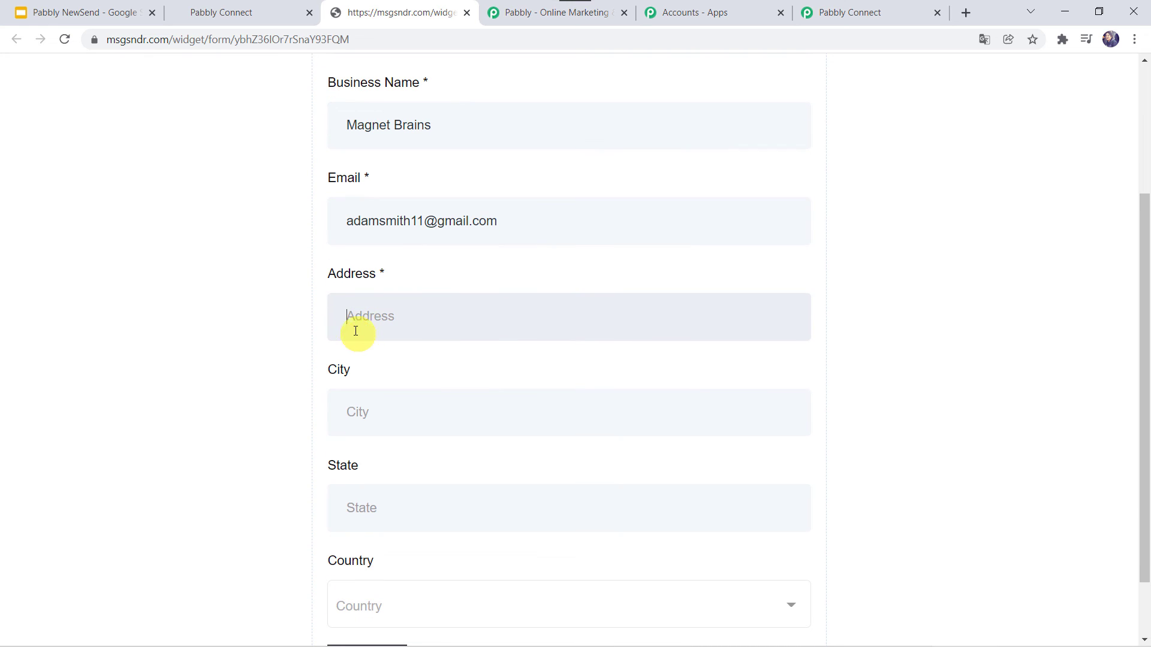
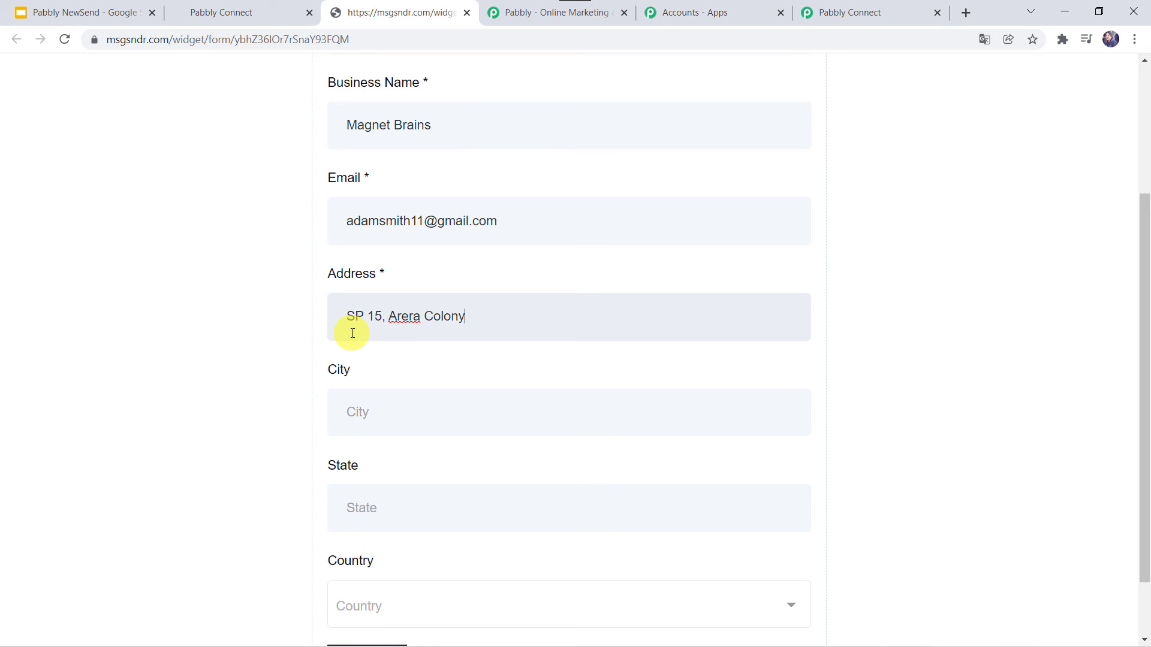
key(Tab)
text(Bho)
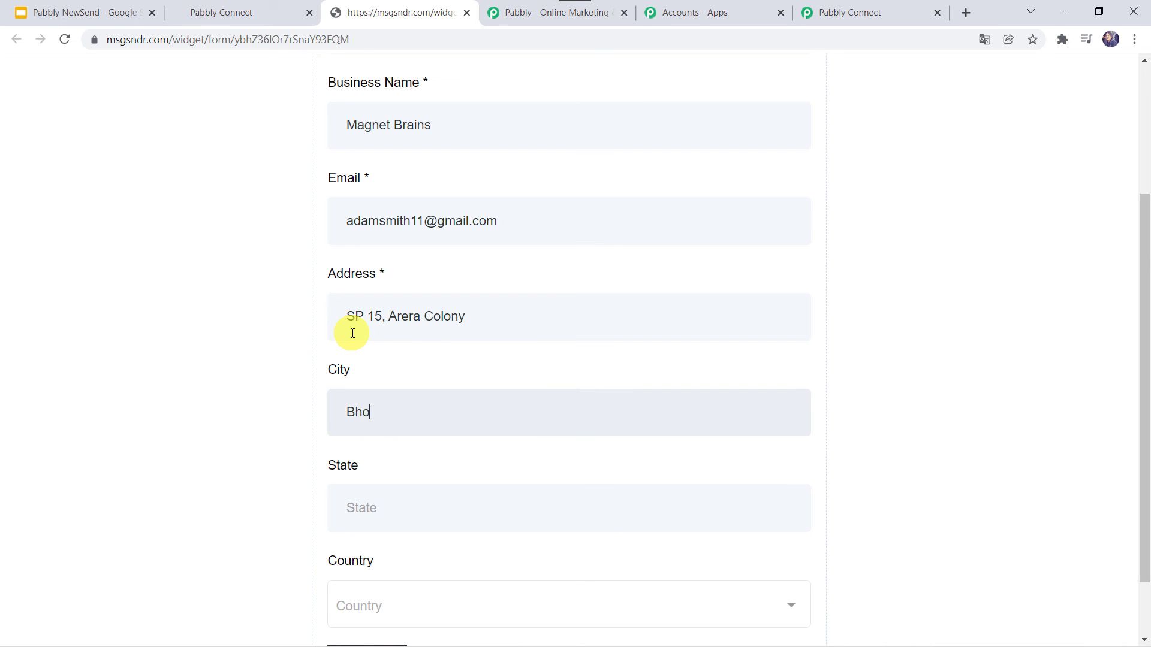
text(paMP)
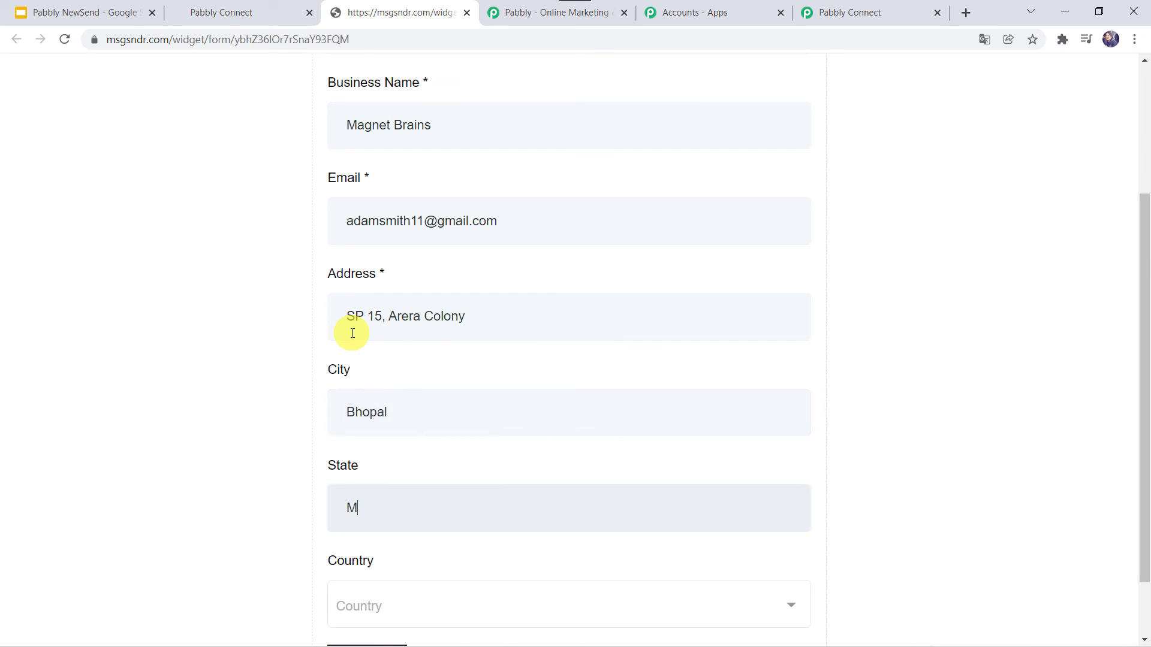
key(shift+Tab)
key(Tab)
key(Tab)
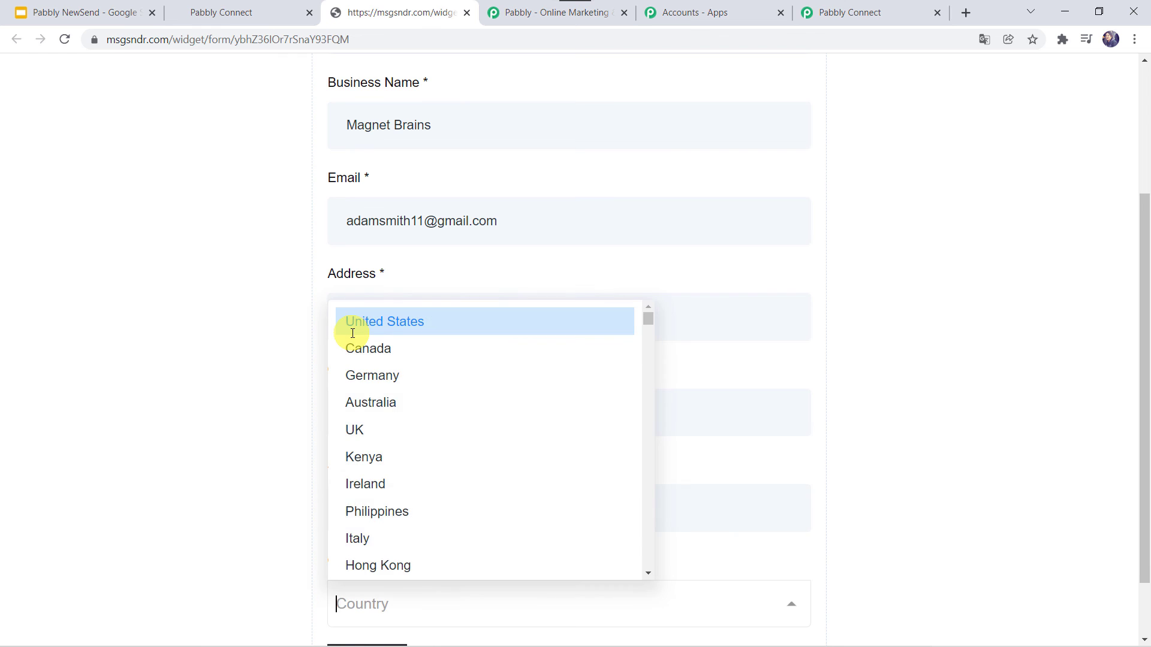
text(In)
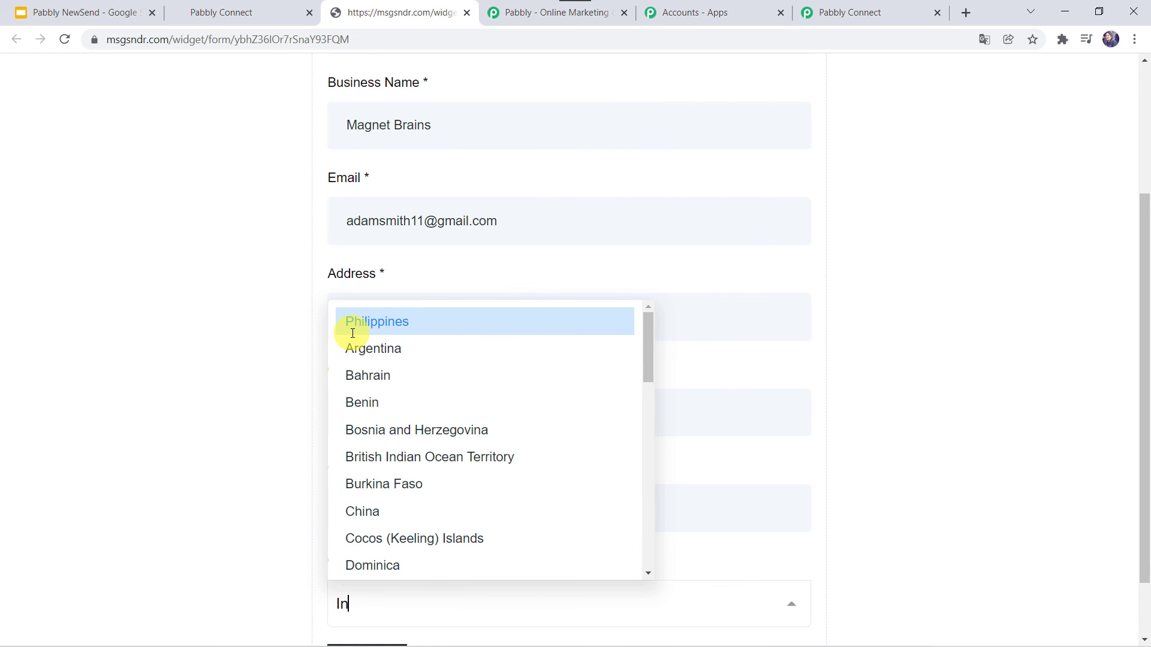
text(dia)
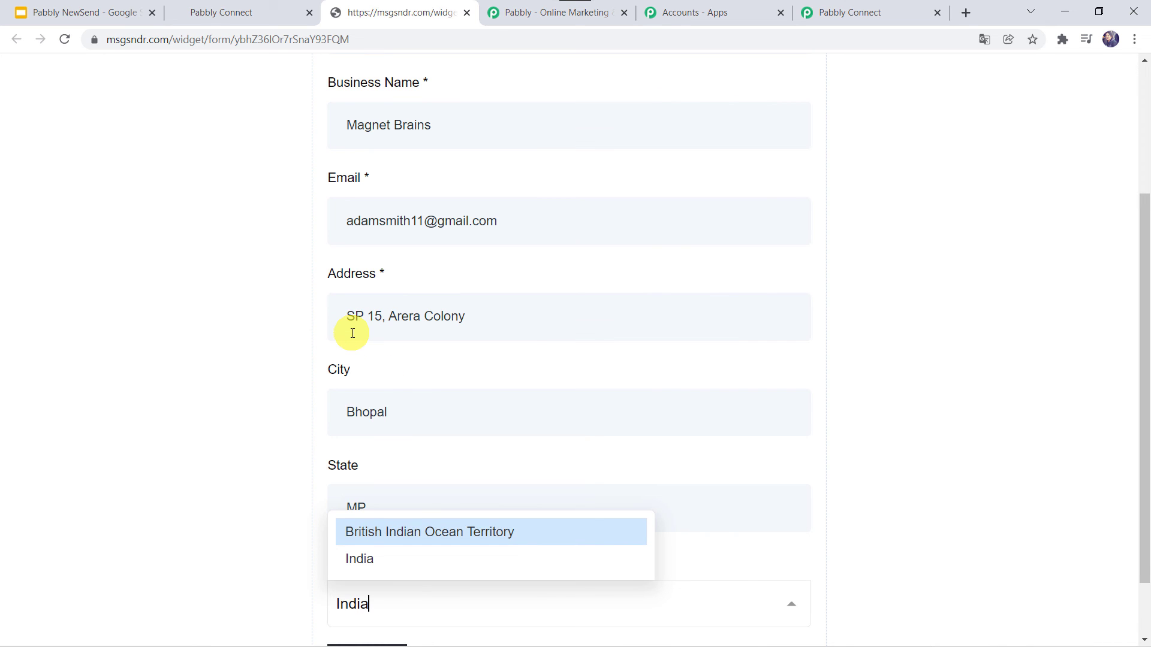
key(Down)
key(Return)
scroll(352, 334, down, 1)
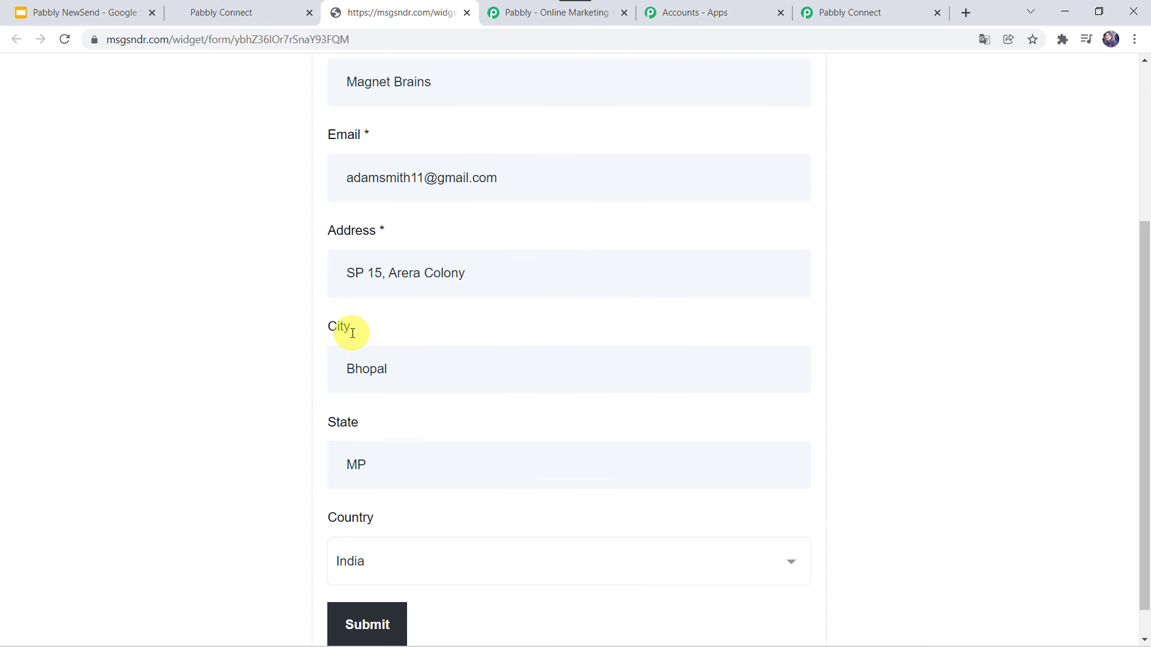
scroll(352, 333, down, 1)
click(356, 602)
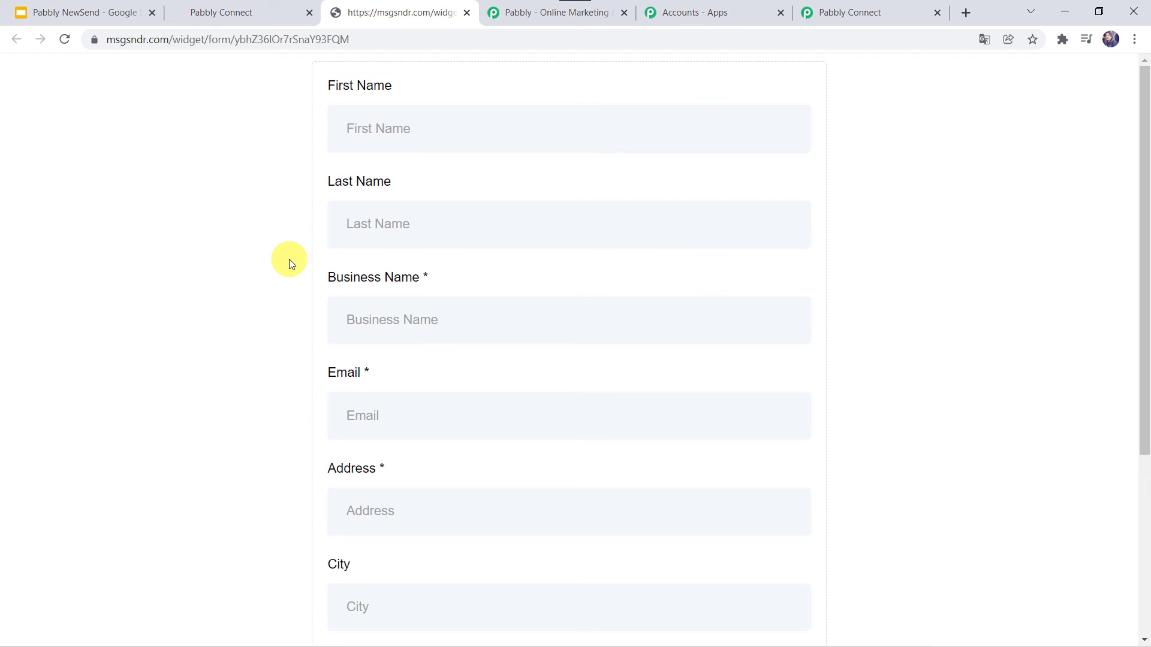
- Reload HighLevel's Accounts list to find Magnet Brains, then return to Pabbly Connect
click(217, 13)
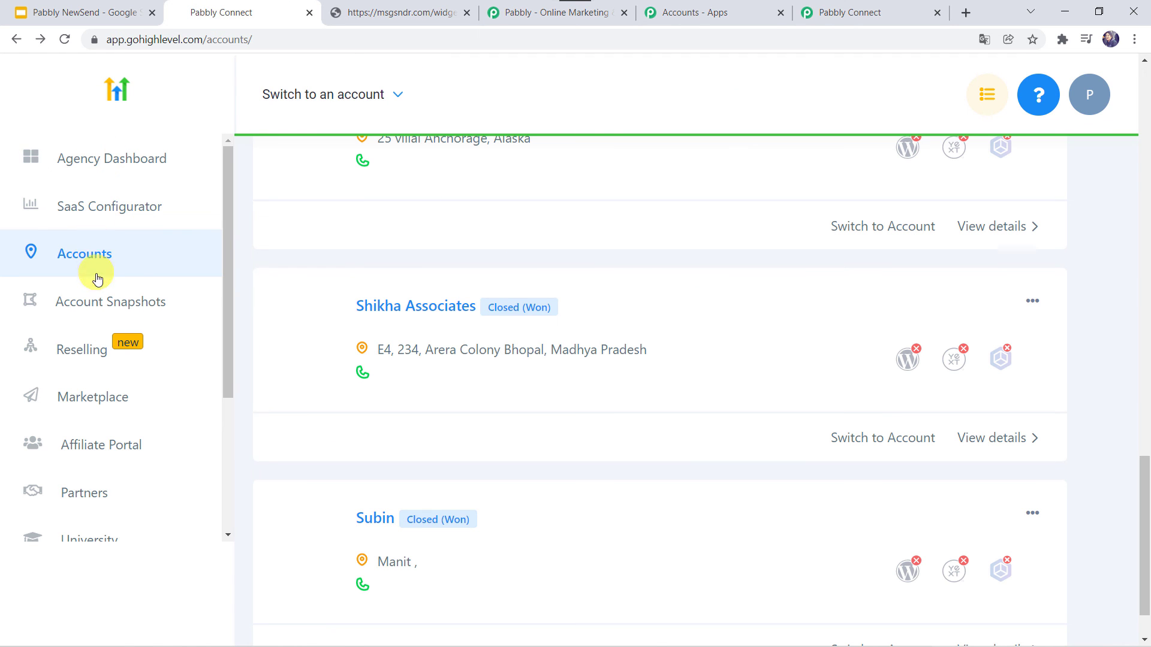
click(62, 40)
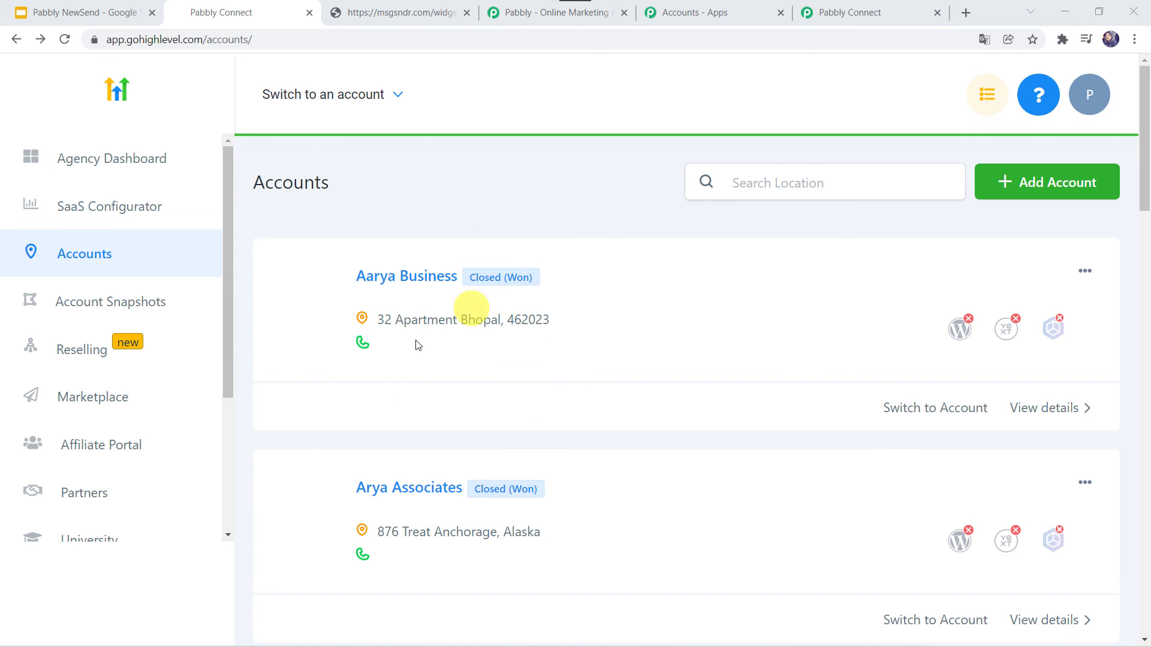
scroll(415, 398, down, 5)
scroll(416, 401, down, 2)
scroll(415, 400, up, 1)
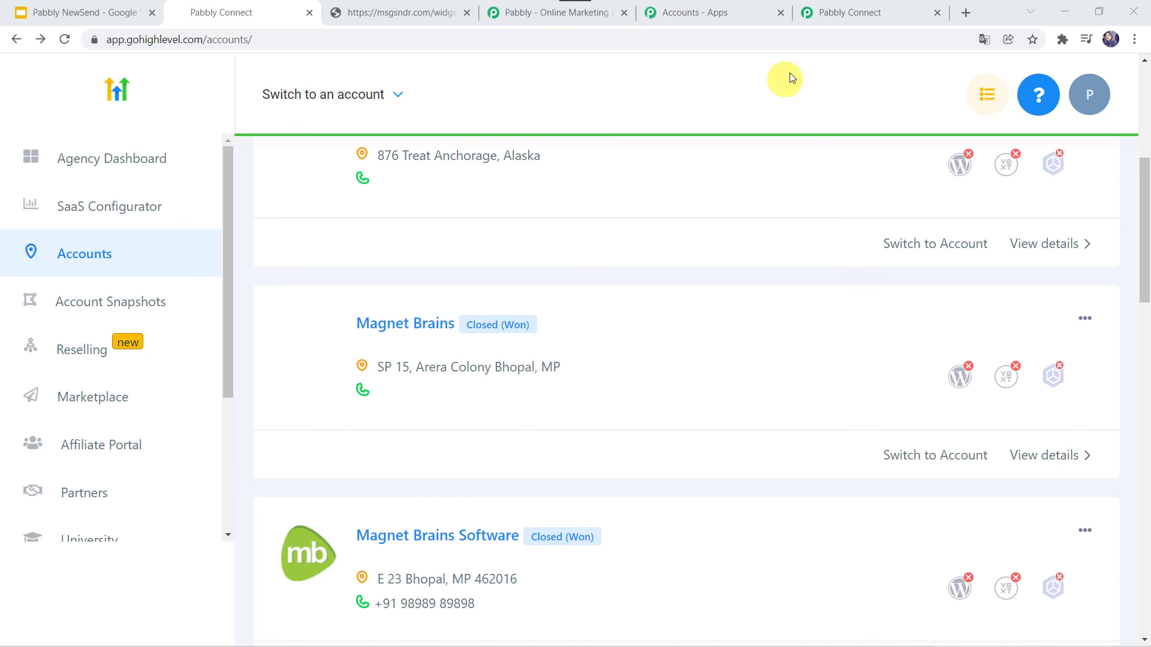
click(857, 12)
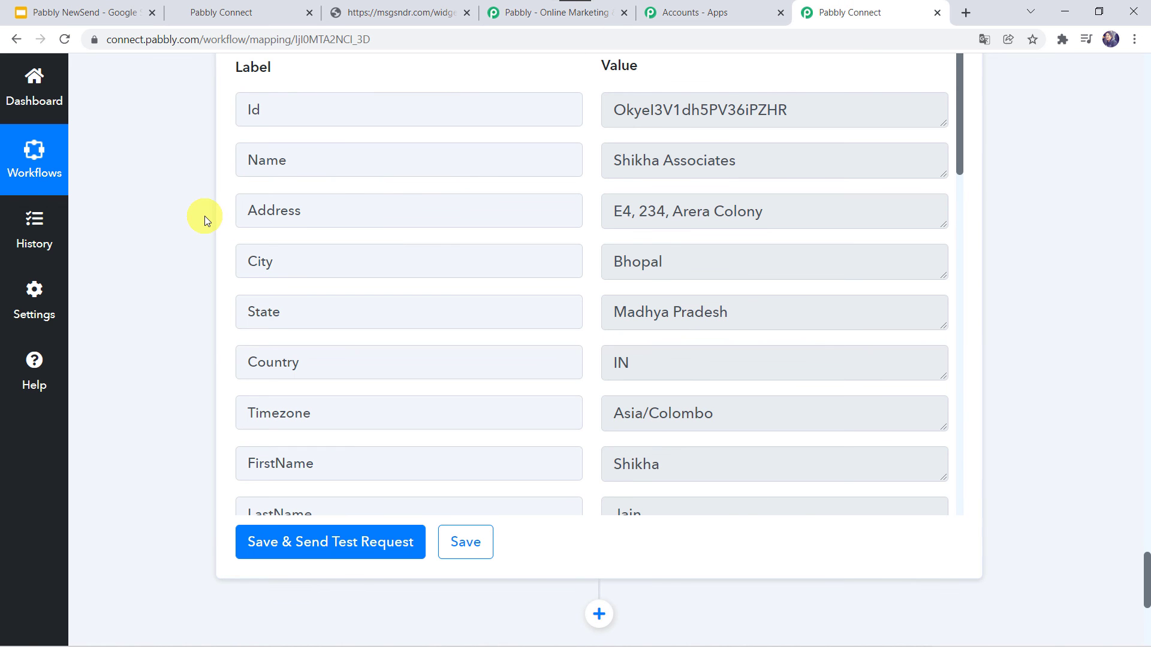
- Collapse the Create Location action and the Form Submitted trigger step panels
scroll(205, 218, up, 15)
scroll(204, 215, up, 20)
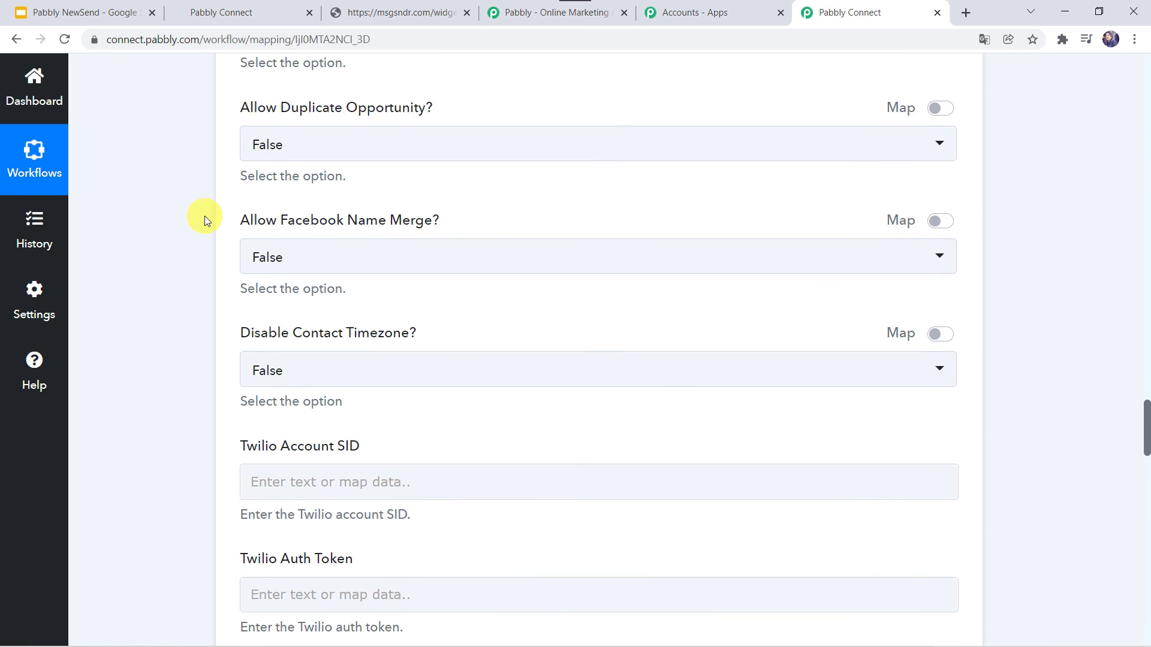
scroll(204, 216, up, 10)
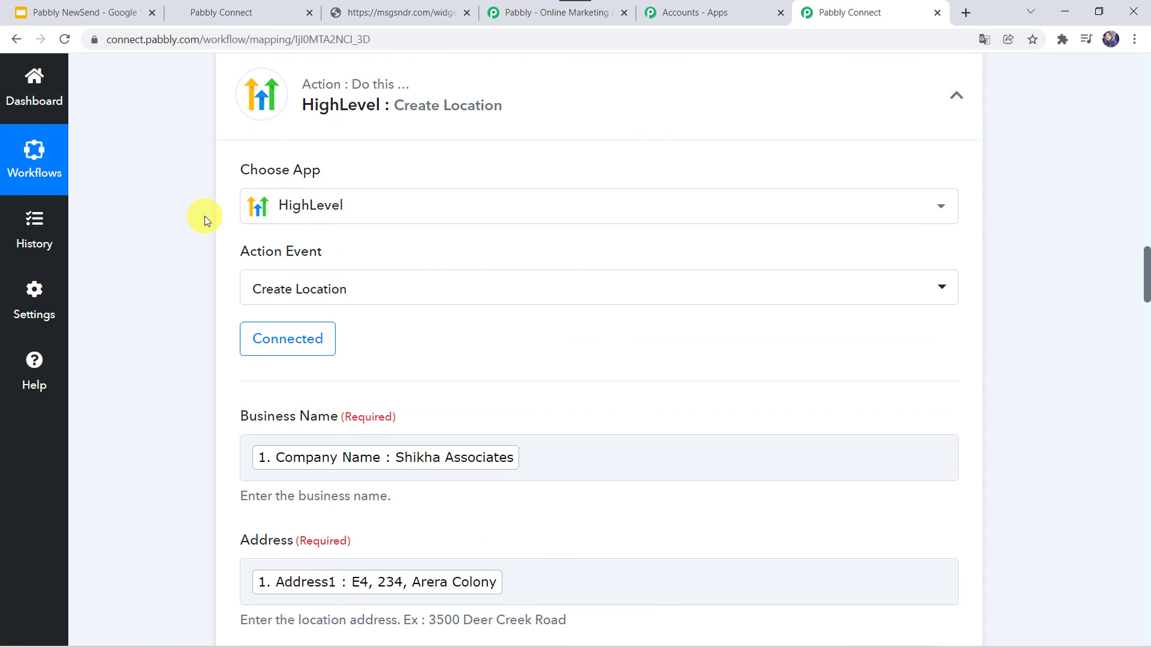
click(487, 214)
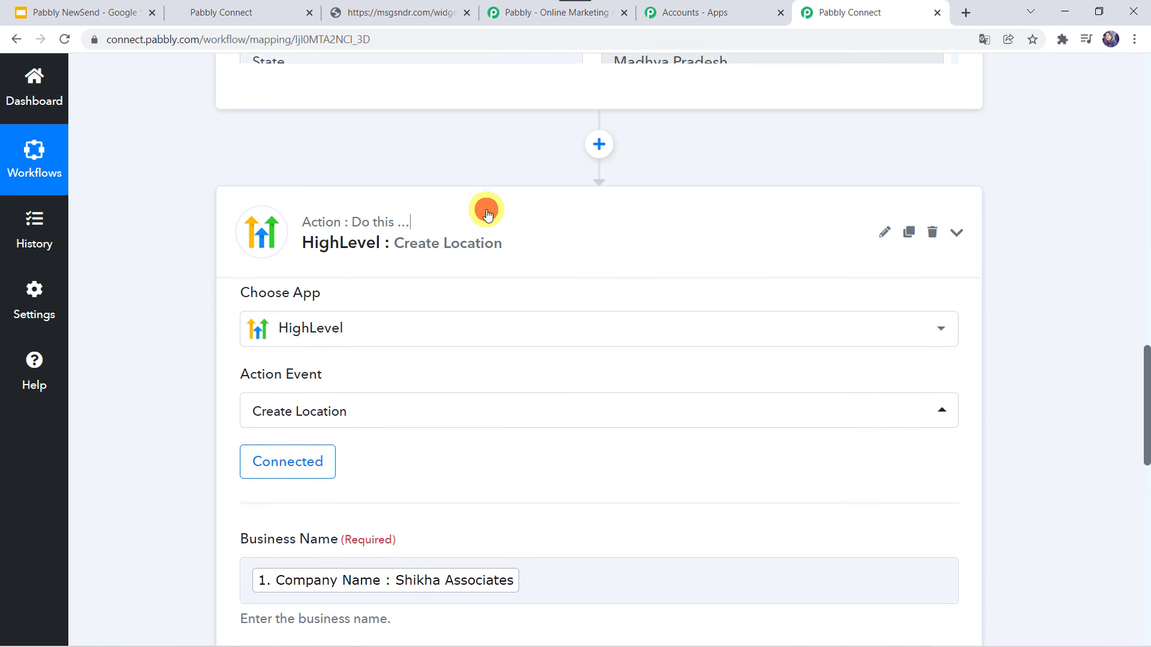
scroll(486, 216, up, 20)
click(460, 313)
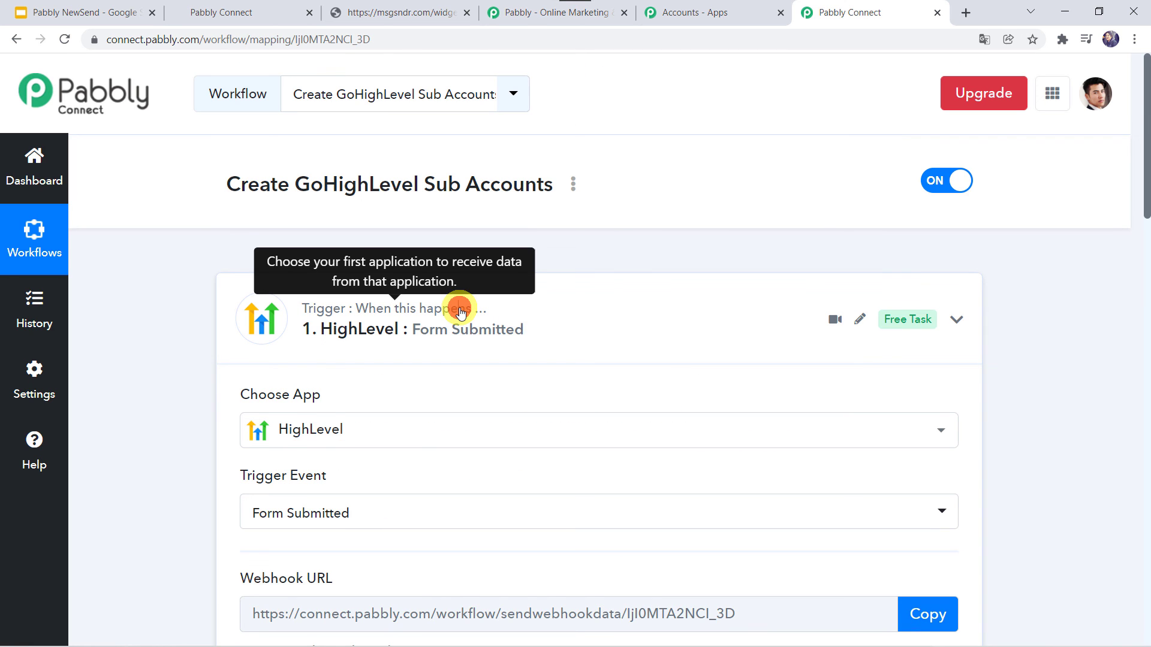